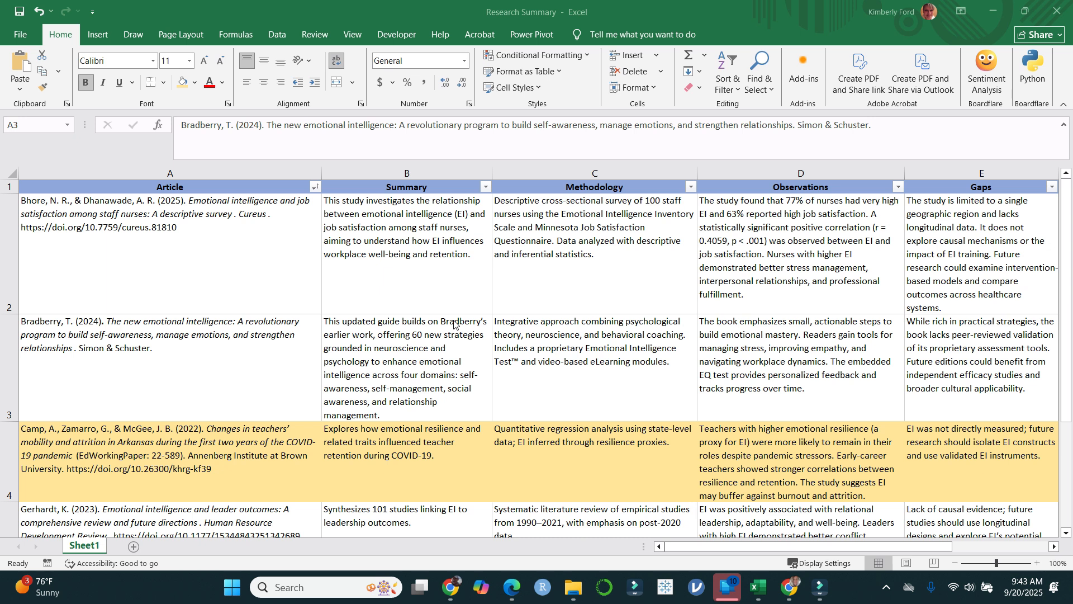
right_click(373, 472)
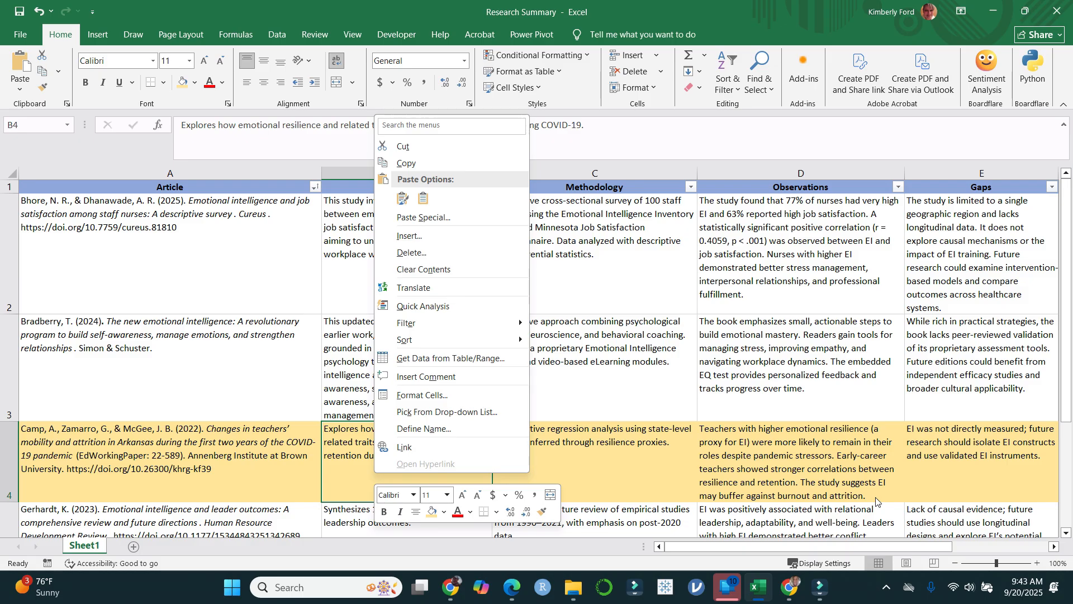
click(1011, 483)
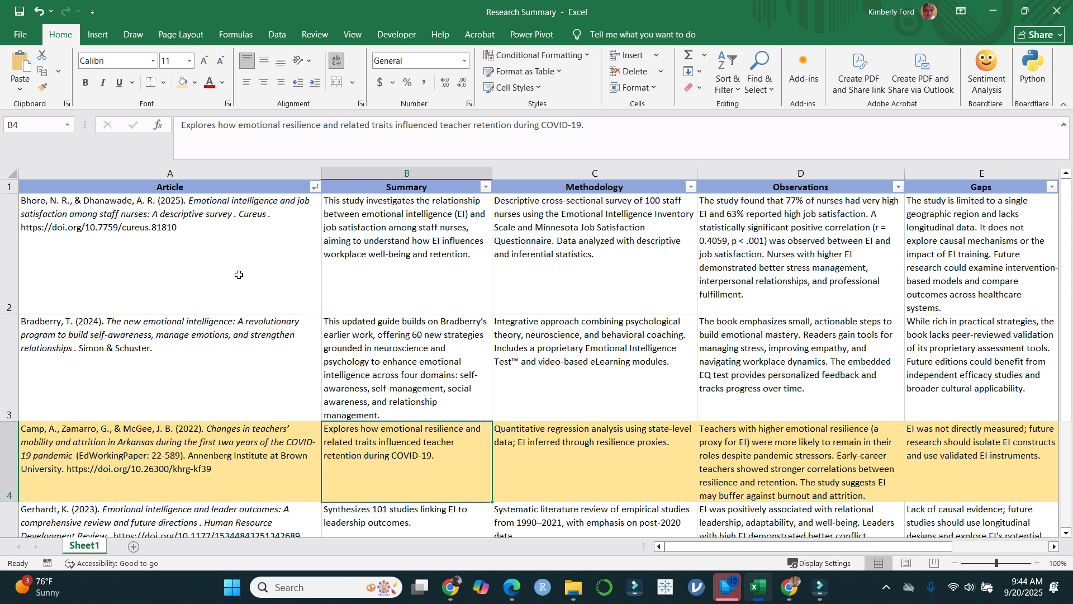
click(143, 213)
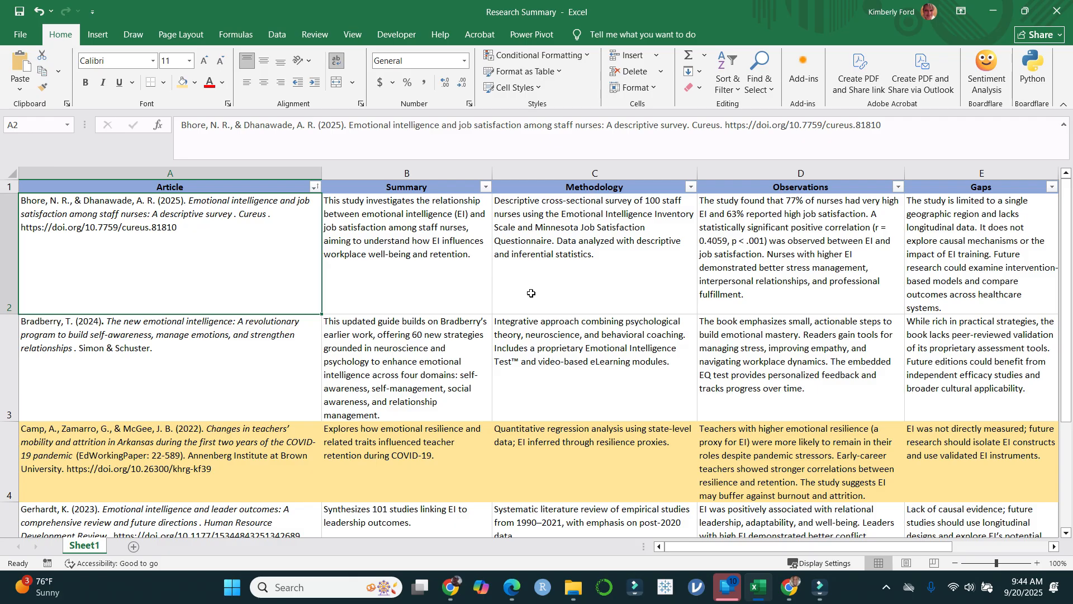
Step: Search the sheet for "nurses", step through the matches, and close the search
click(523, 482)
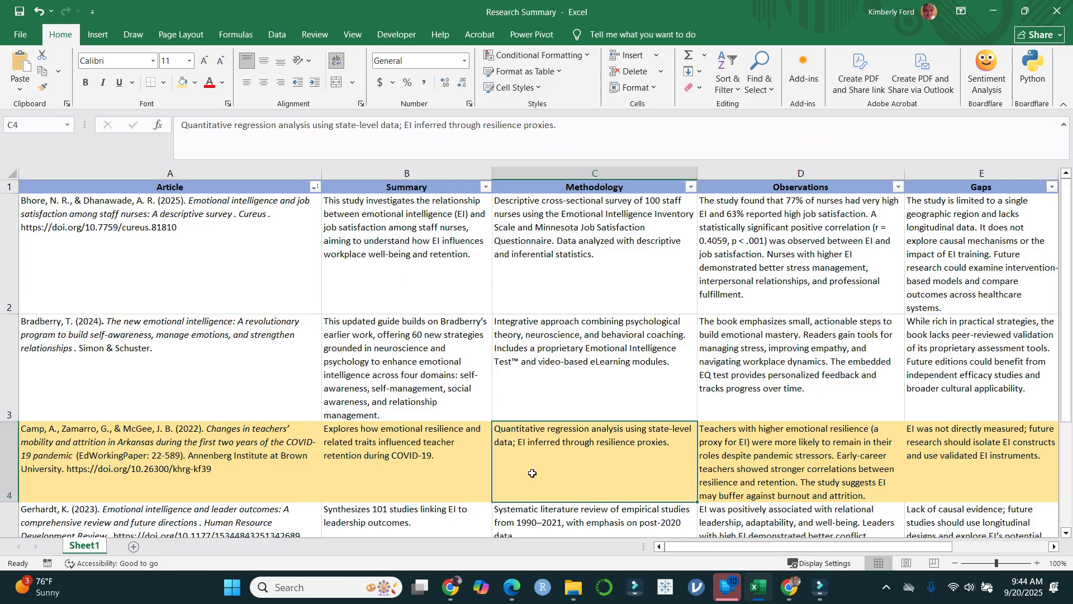
key(ctrl+f)
text(nurses)
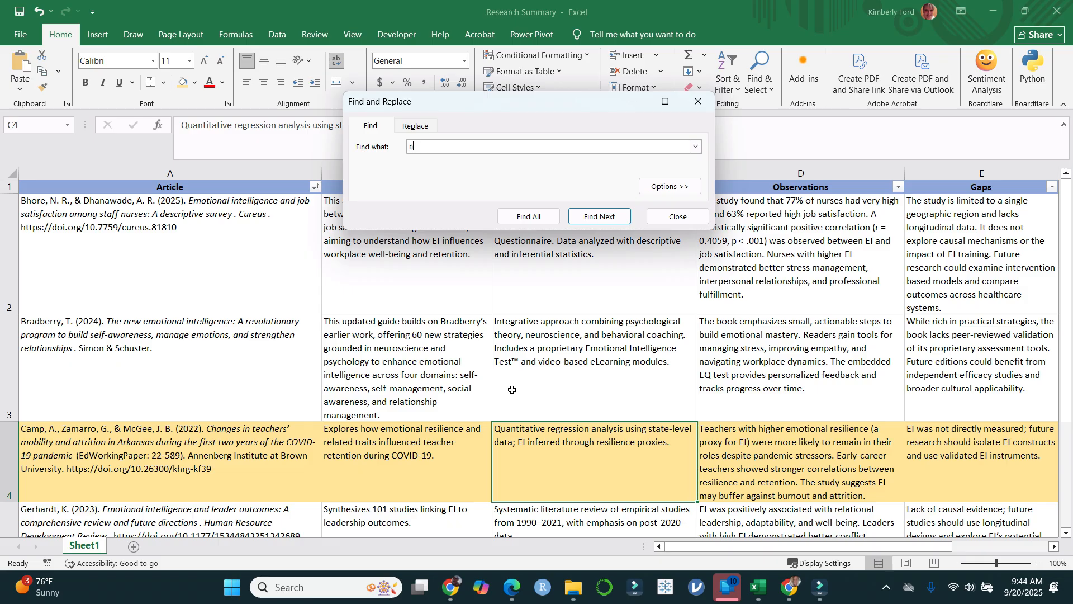
key(Return)
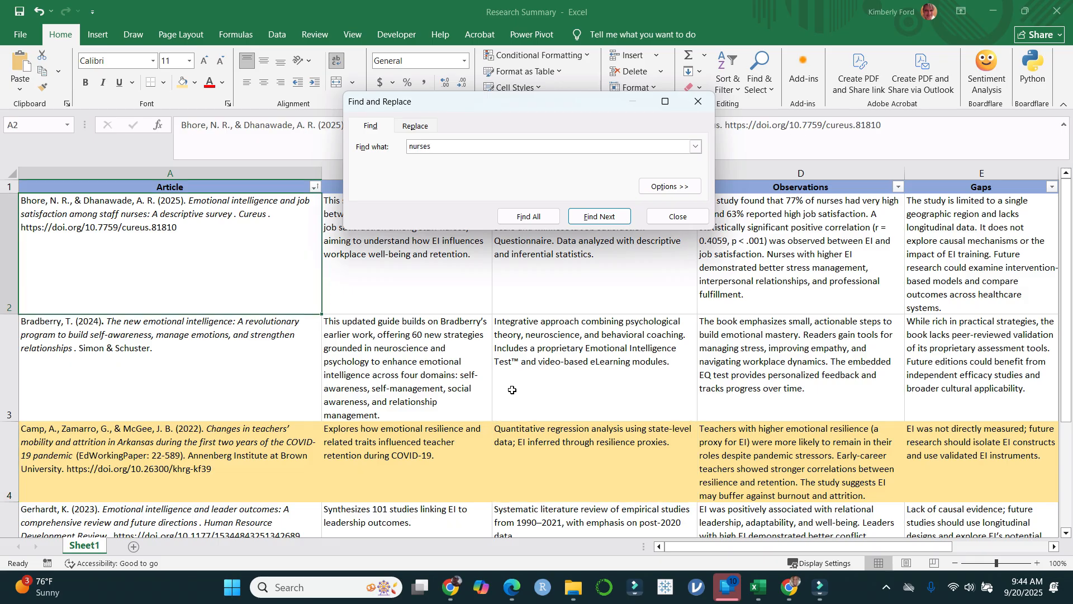
click(601, 217)
click(602, 175)
click(601, 174)
click(601, 175)
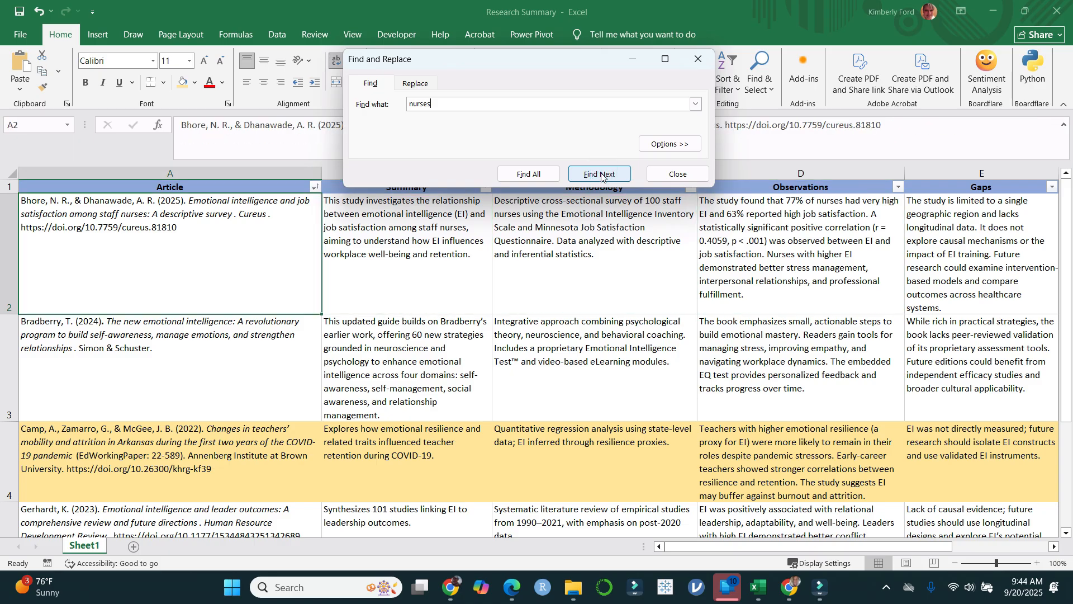
click(675, 175)
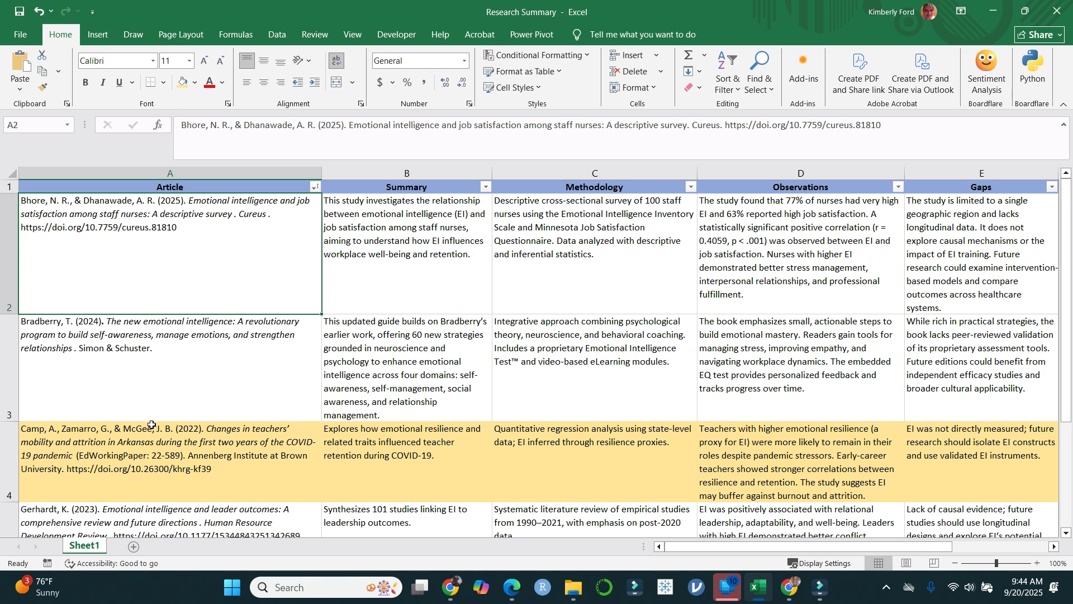
Step: Examine the teacher mobility and attrition entry and the staff nurses entry across the Article through Gaps columns
click(142, 444)
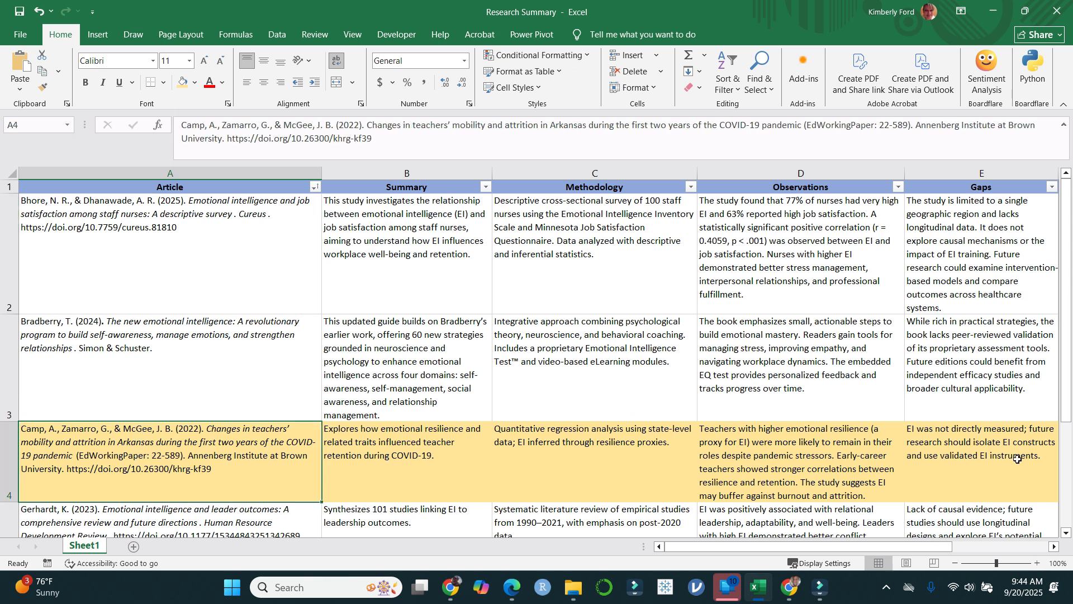
shift+click(988, 455)
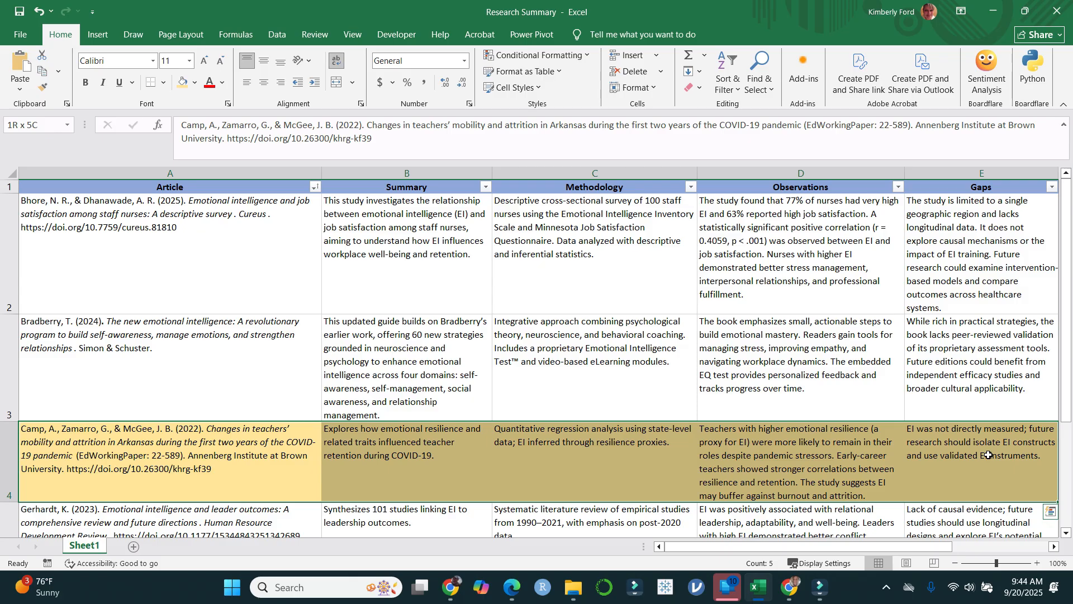
scroll(440, 377, down, 1)
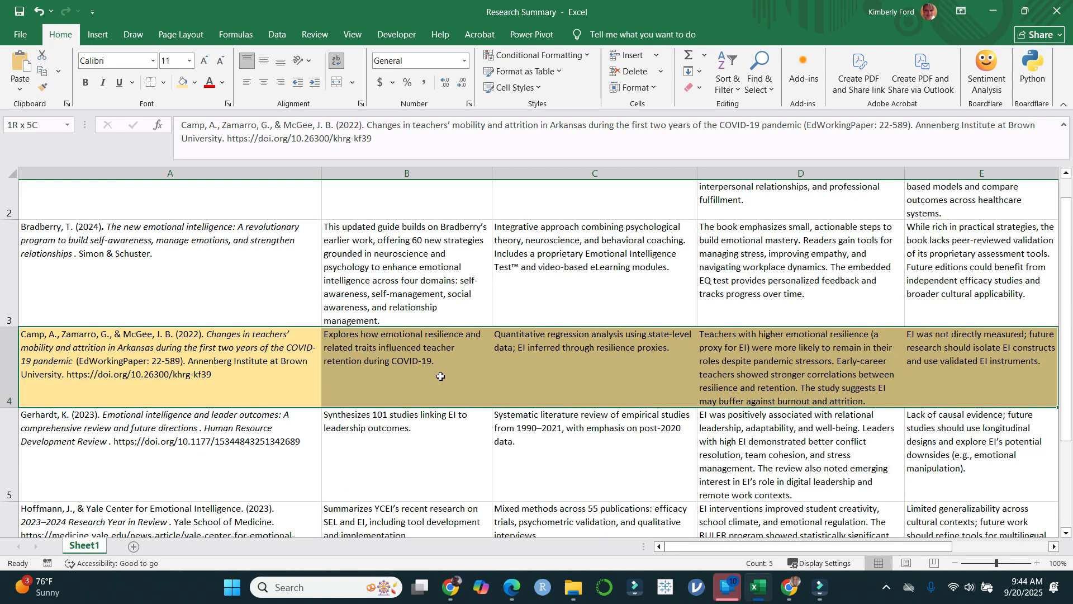
scroll(440, 377, down, 1)
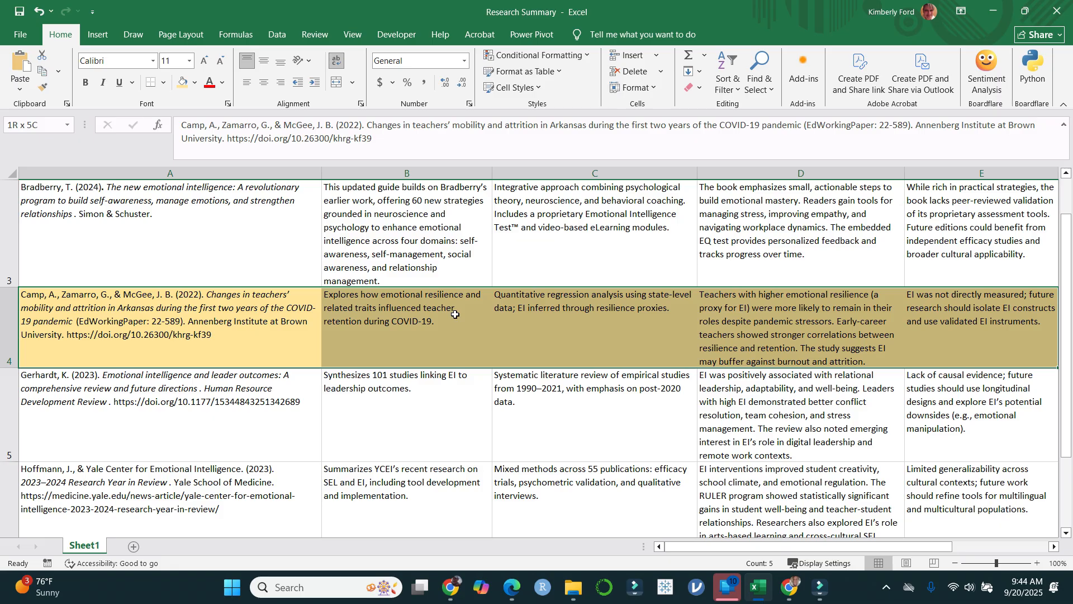
scroll(455, 315, up, 3)
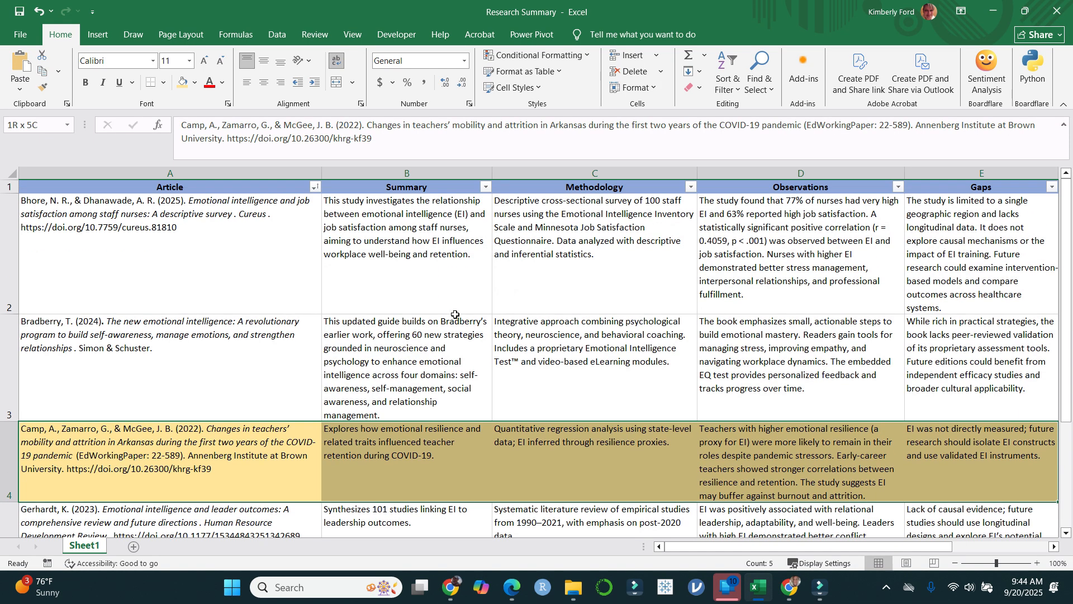
click(110, 208)
shift+click(947, 261)
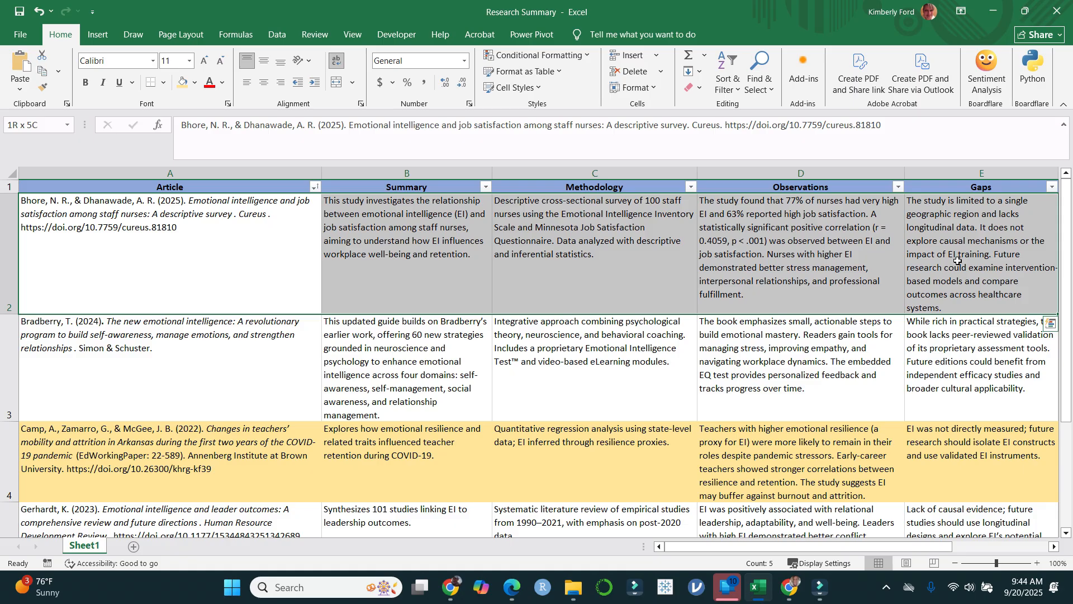
click(796, 456)
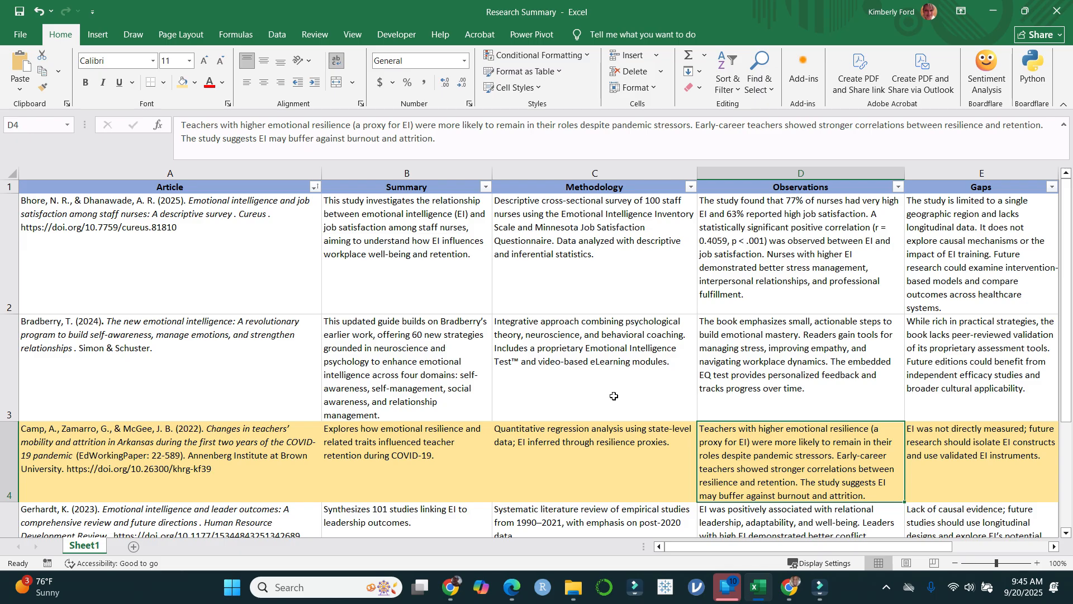
Step: Remove and reapply the header row filter so that it also covers the Link to Article column
drag(788, 548, 836, 549)
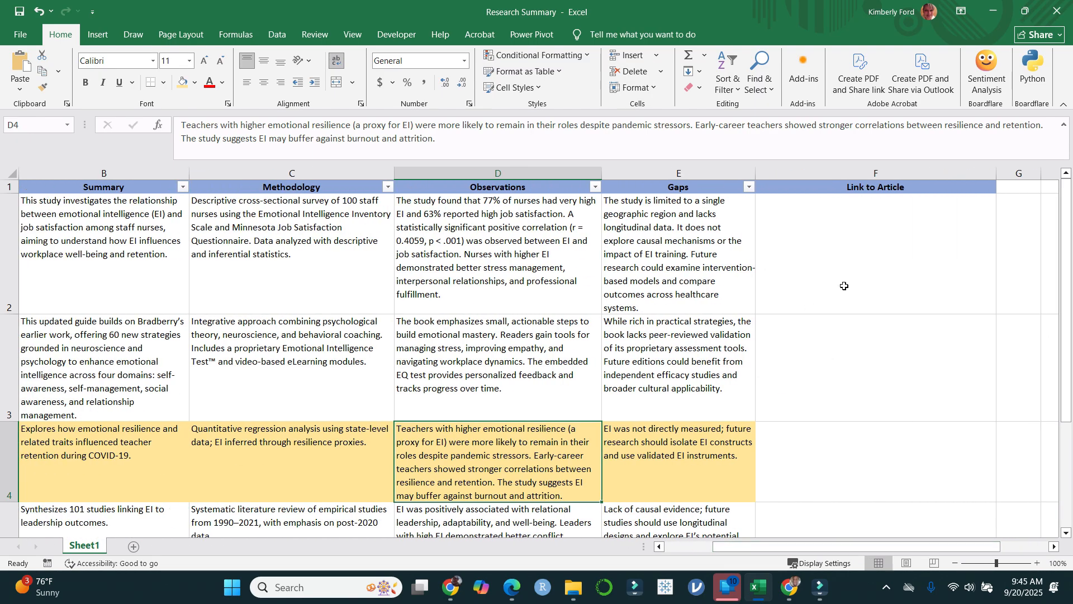
click(279, 35)
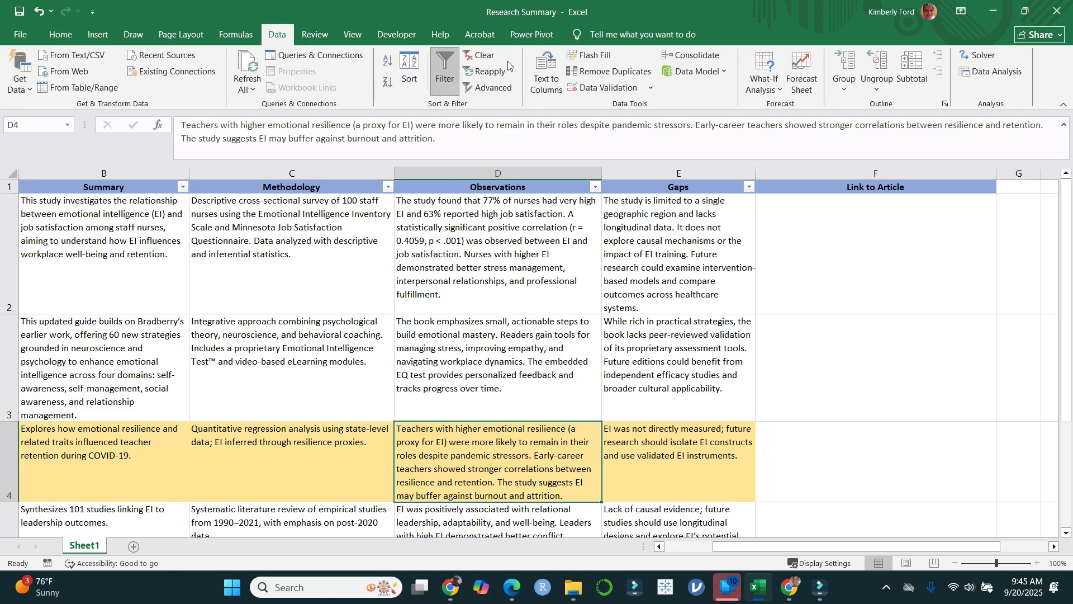
click(445, 64)
click(445, 64)
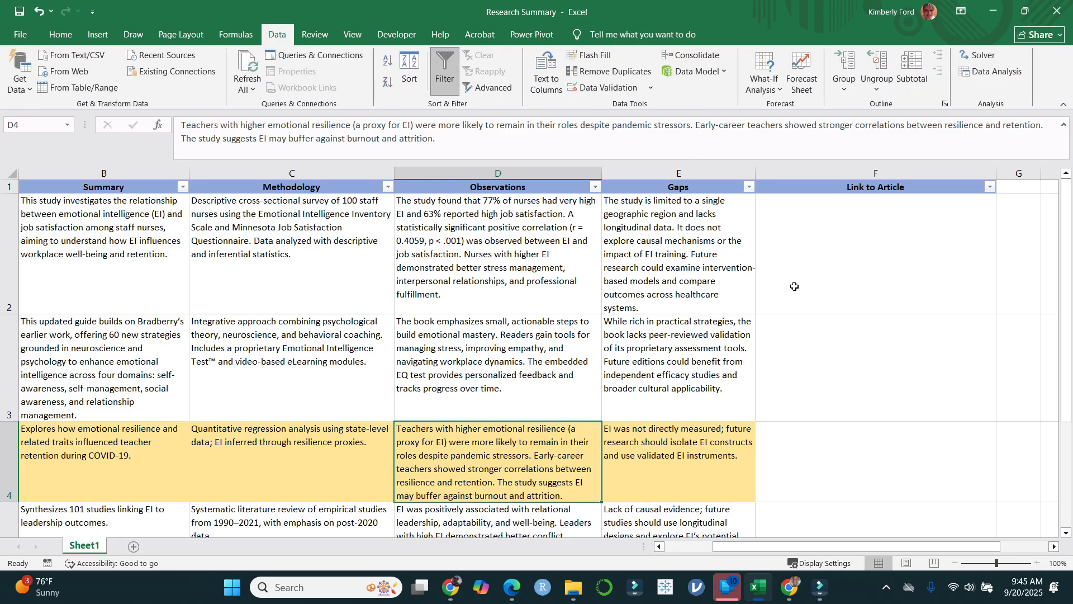
Step: Switch to Chrome and open the Research Summary spreadsheet from the Emotional Intelligence folder in Google Drive
scroll(794, 288, down, 2)
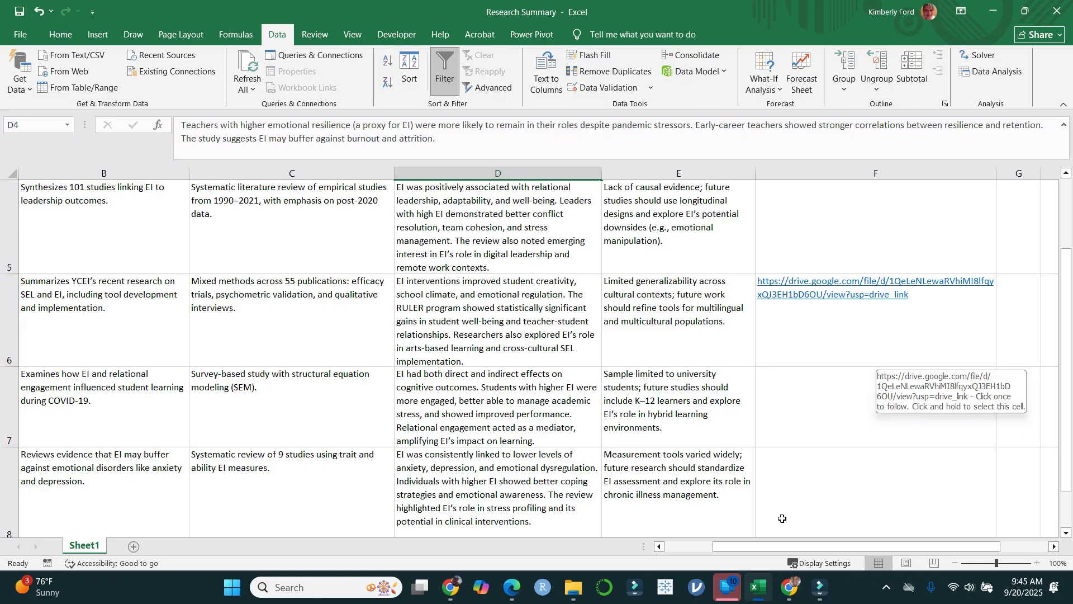
mouse_move(788, 587)
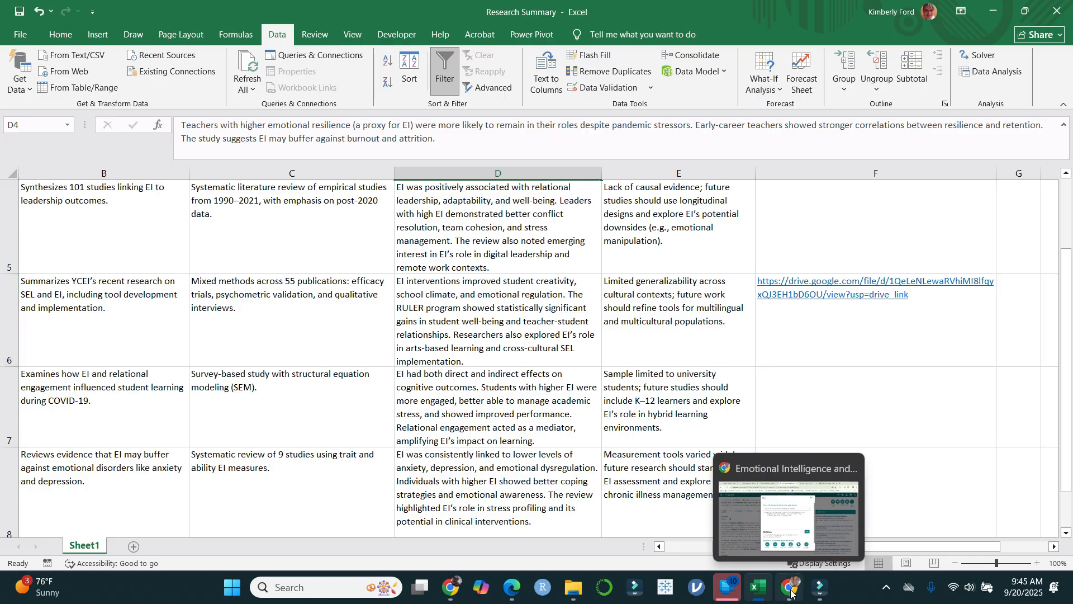
click(799, 465)
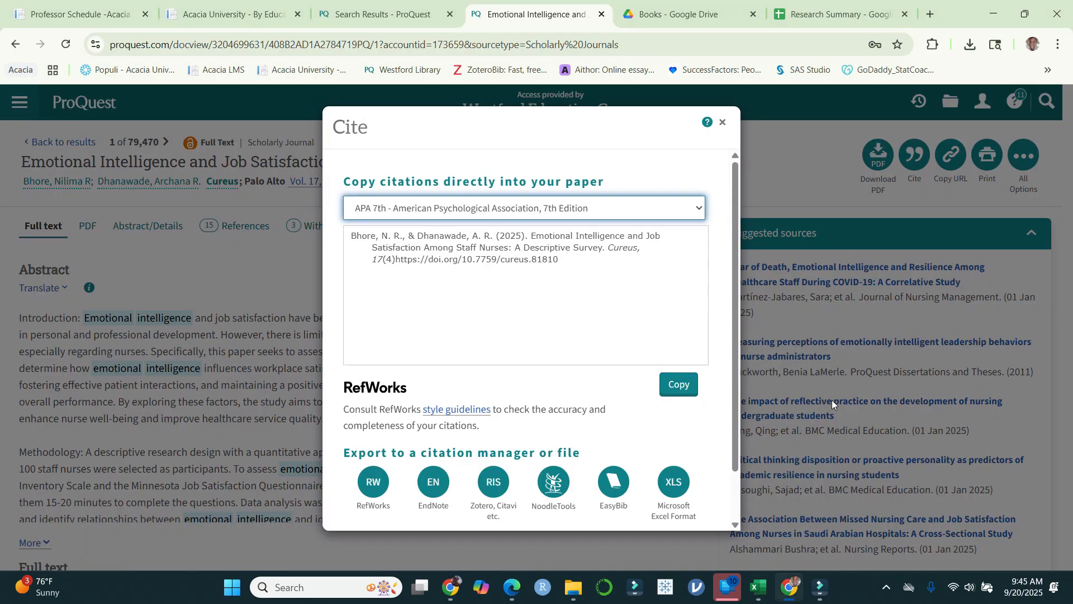
click(698, 14)
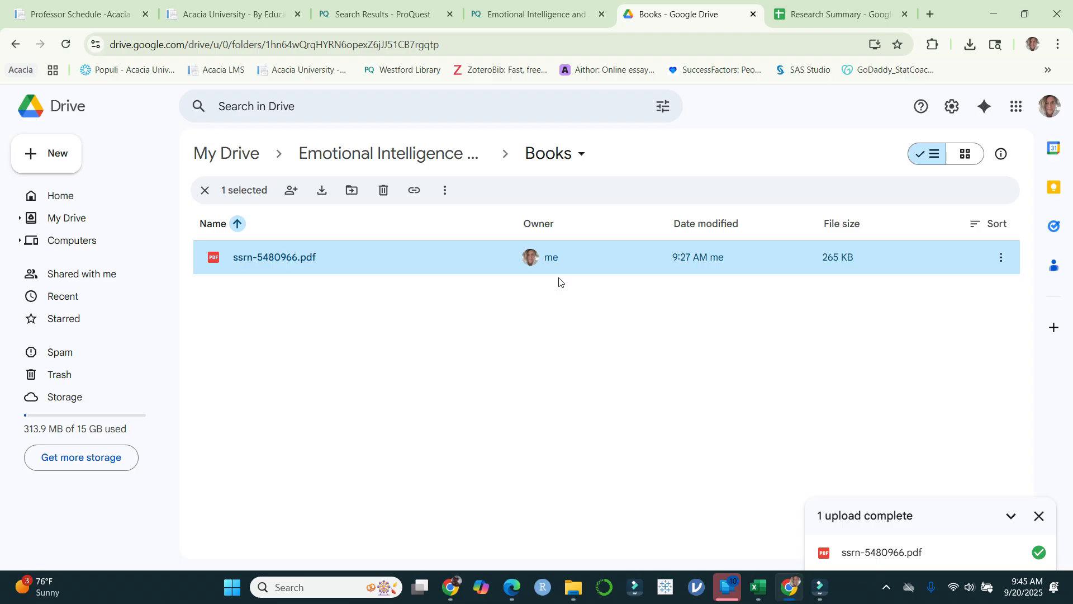
click(419, 159)
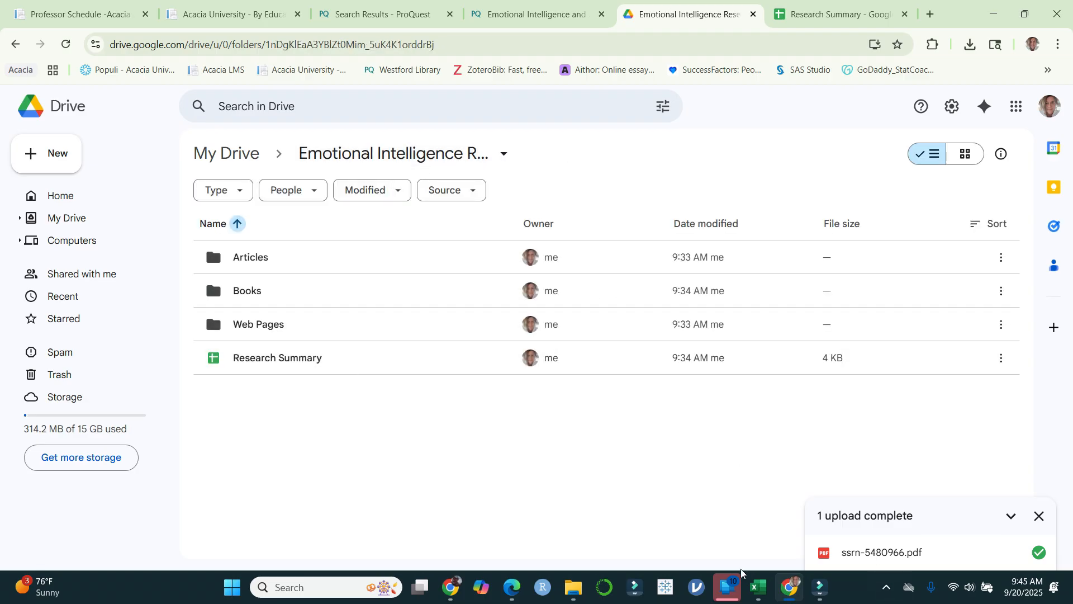
mouse_move(757, 591)
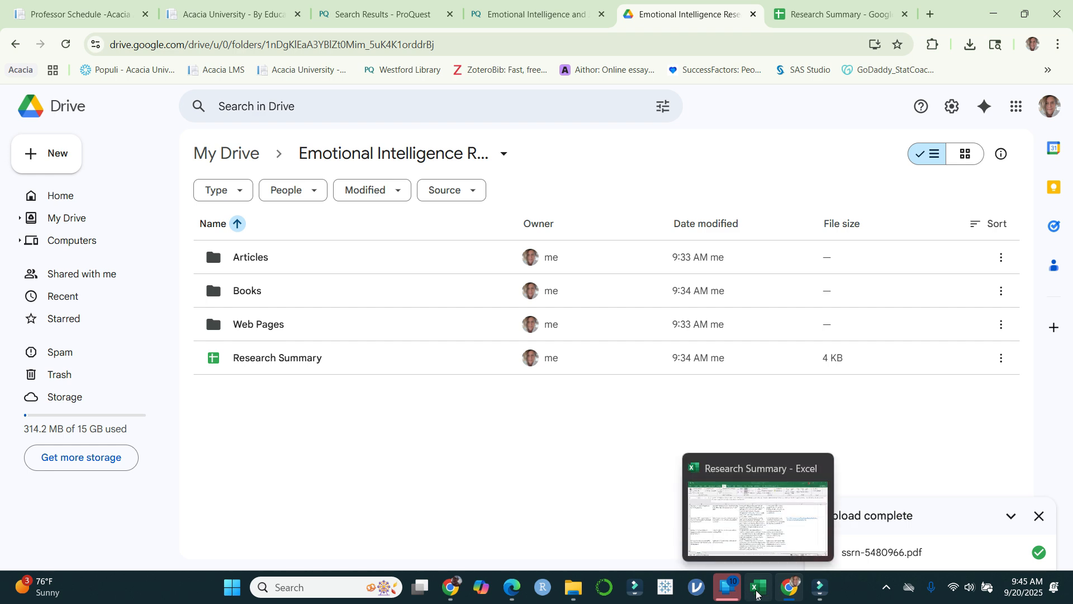
double_click(307, 355)
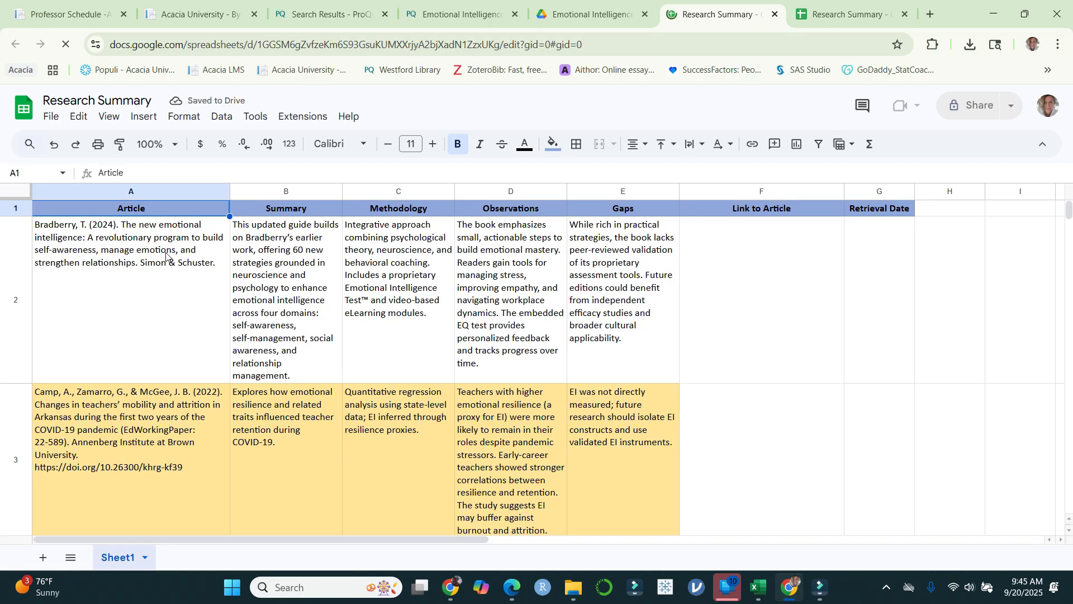
Step: Italicize the book title "The new emotional intelligence: A revolutionary program to build self-awareness, manage emotions, and strengthen relationships." in cell A2's citation
click(125, 253)
double_click(126, 252)
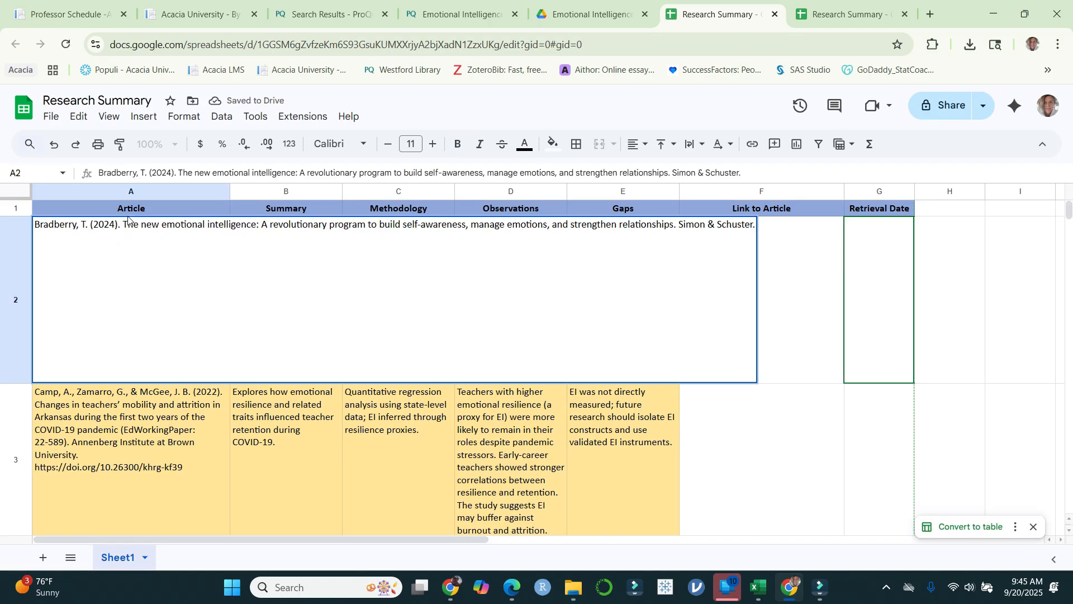
drag(123, 220, 679, 224)
key(ctrl+i)
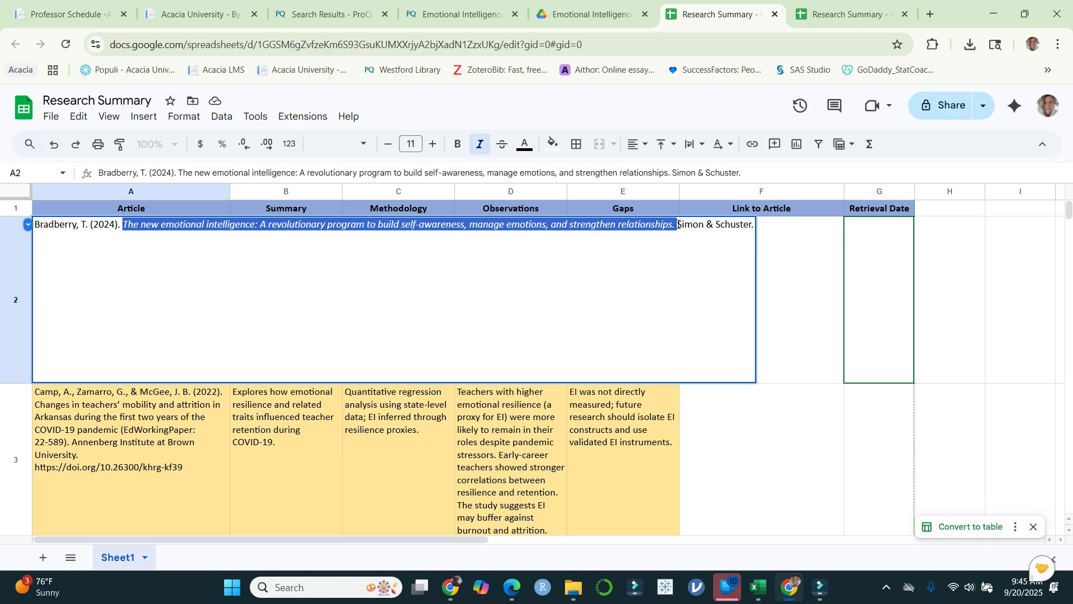
click(815, 436)
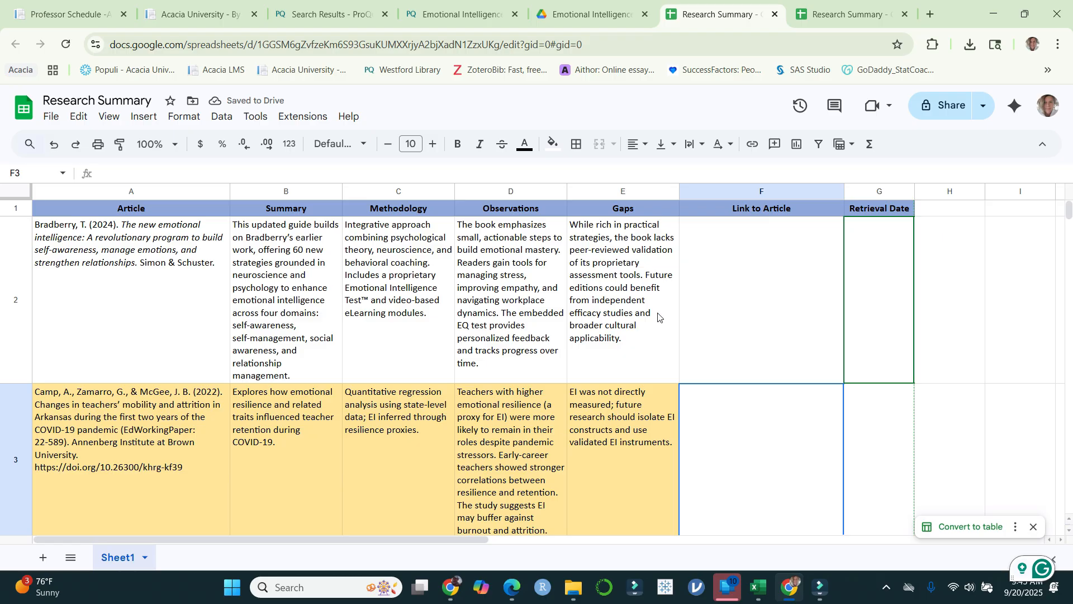
click(781, 331)
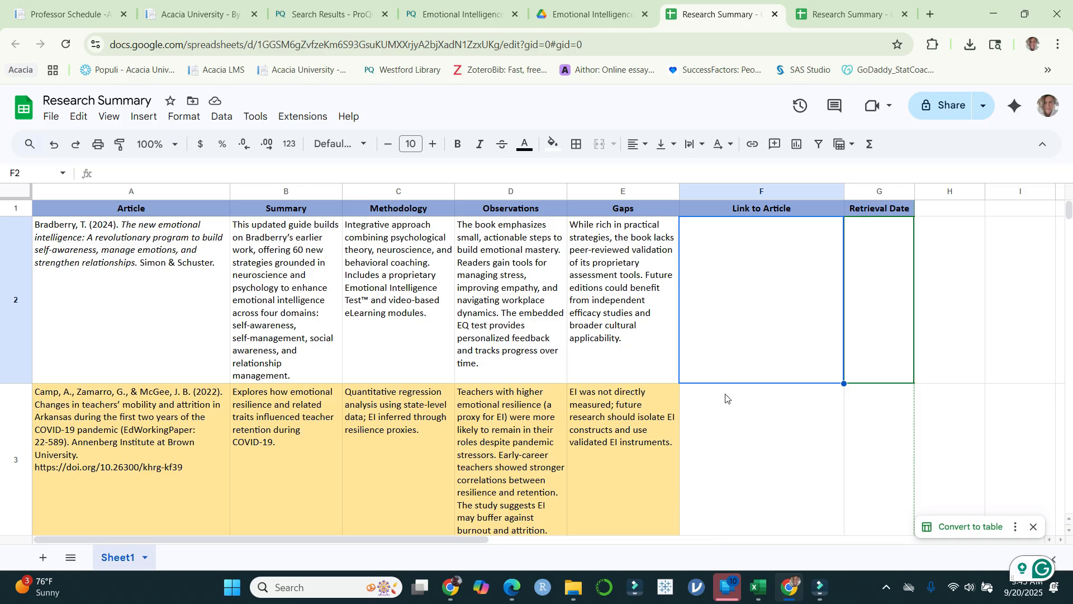
Step: Close the duplicate Research Summary browser tab and open the Books folder in Google Drive
click(838, 22)
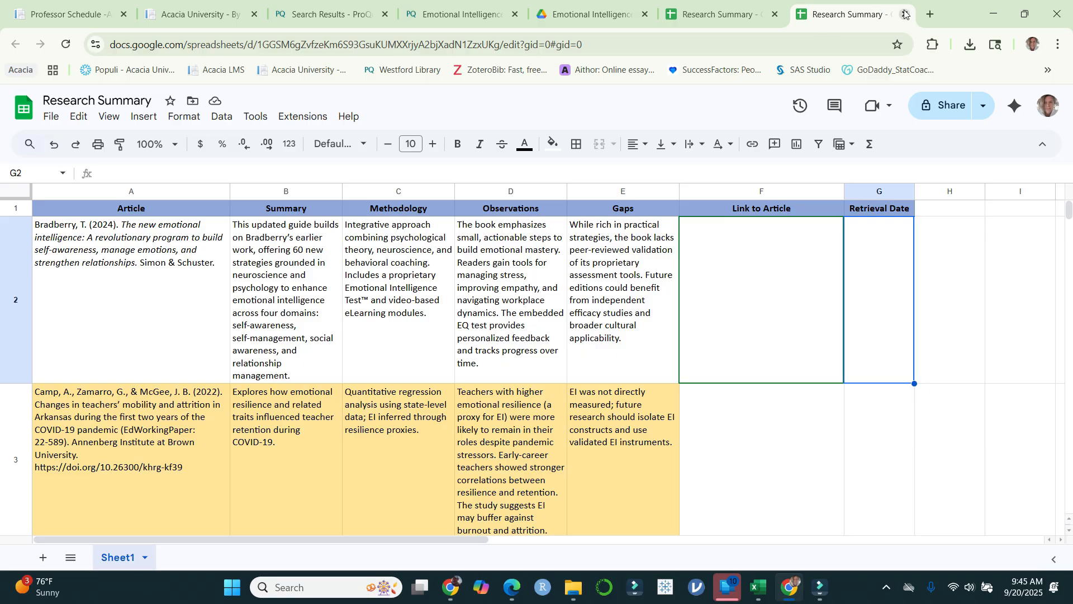
click(905, 14)
click(695, 16)
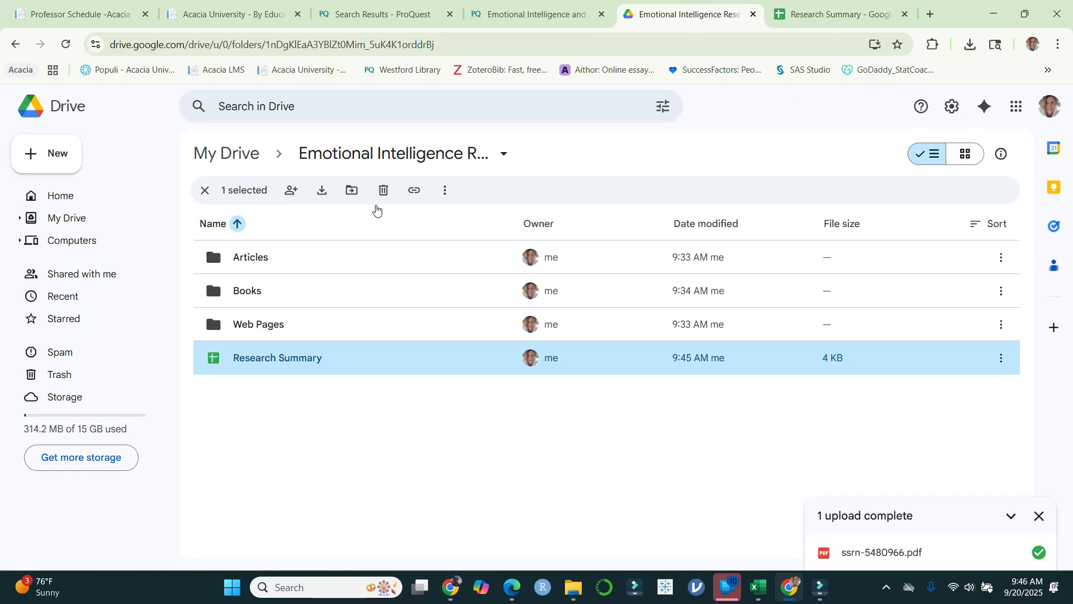
double_click(337, 297)
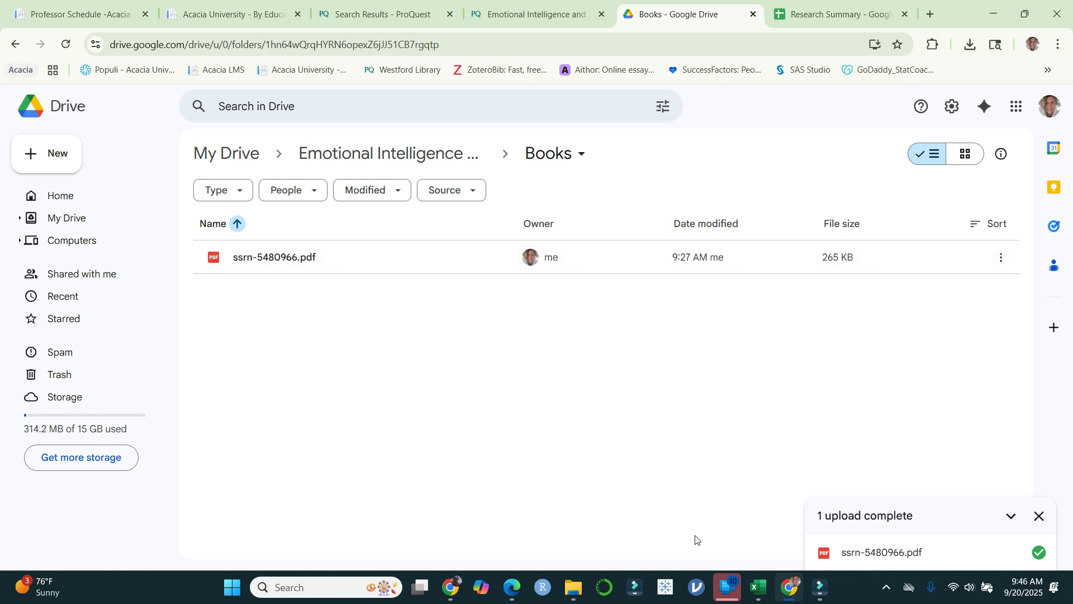
Step: Switch to Excel, open the Google Drive article link in row 6, and close the PDF's browser tab
click(759, 589)
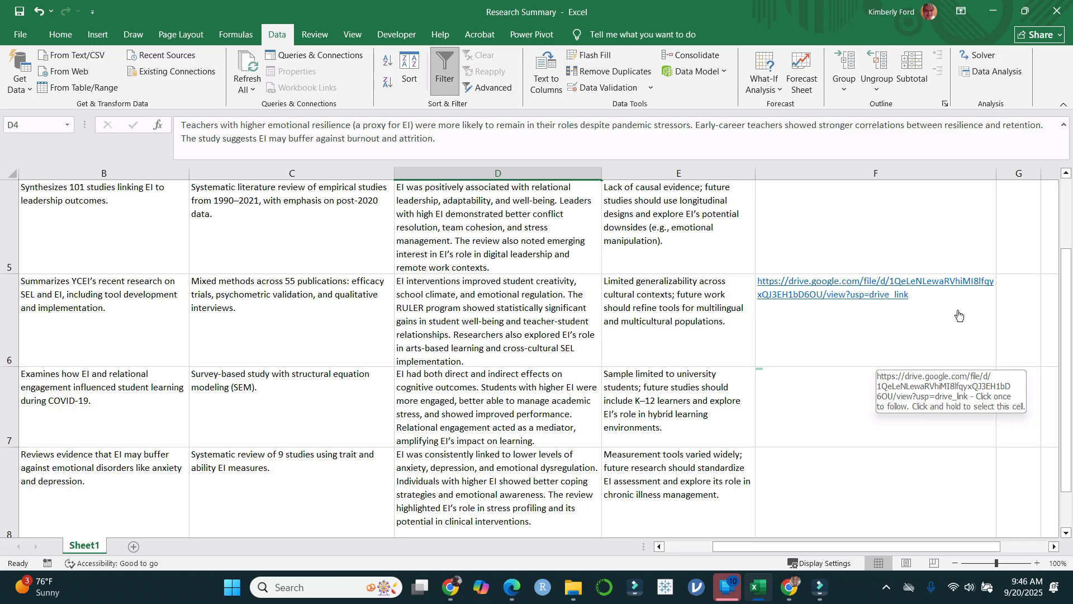
click(817, 284)
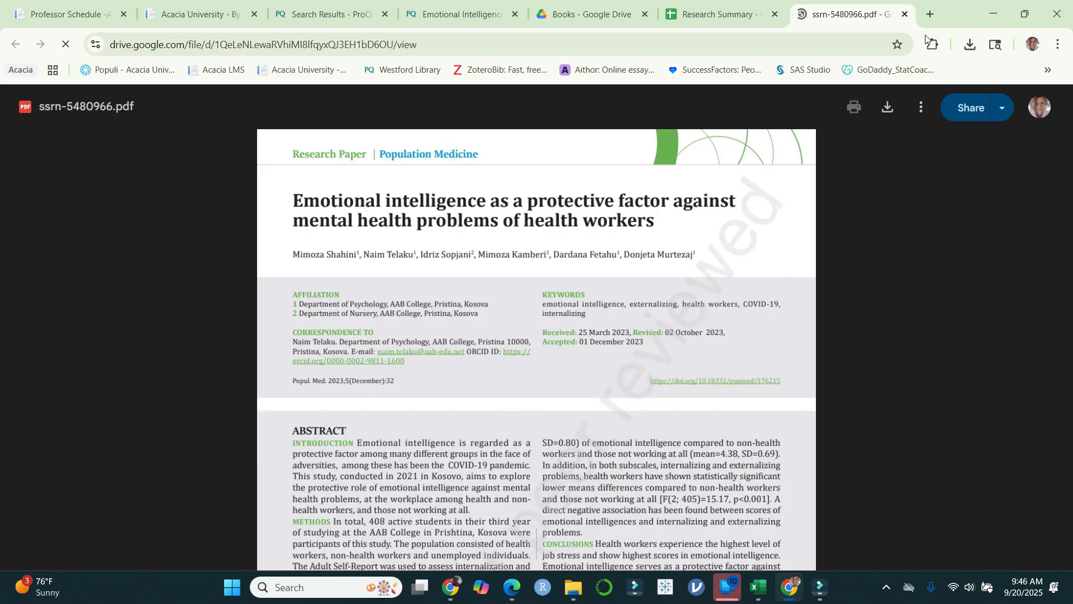
click(905, 15)
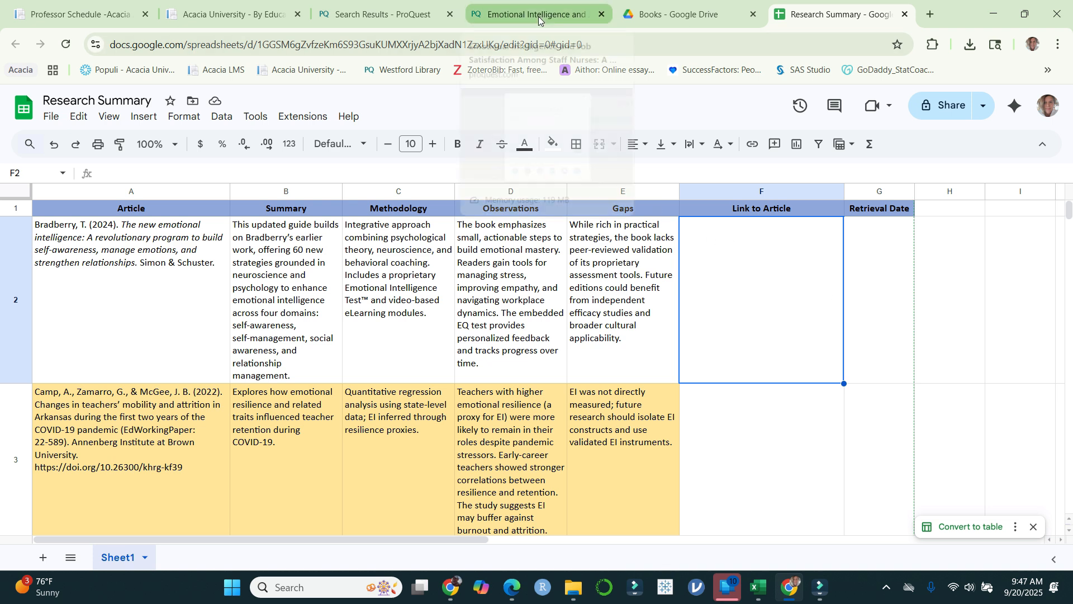
Step: Open the PDF ssrn-5480966 from the Downloads folder in File Explorer
click(573, 587)
click(501, 184)
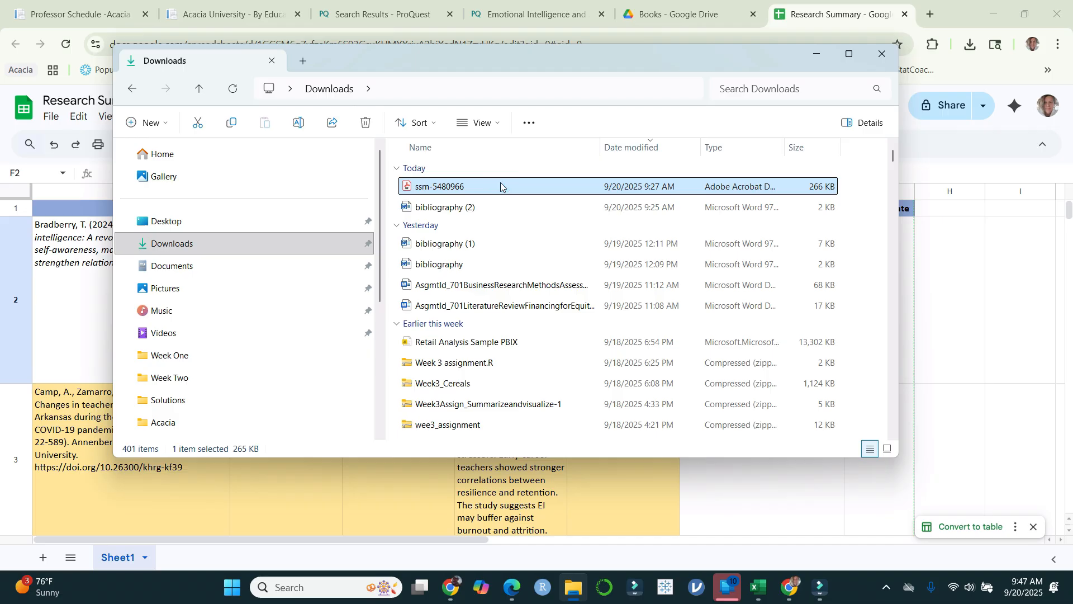
double_click(501, 186)
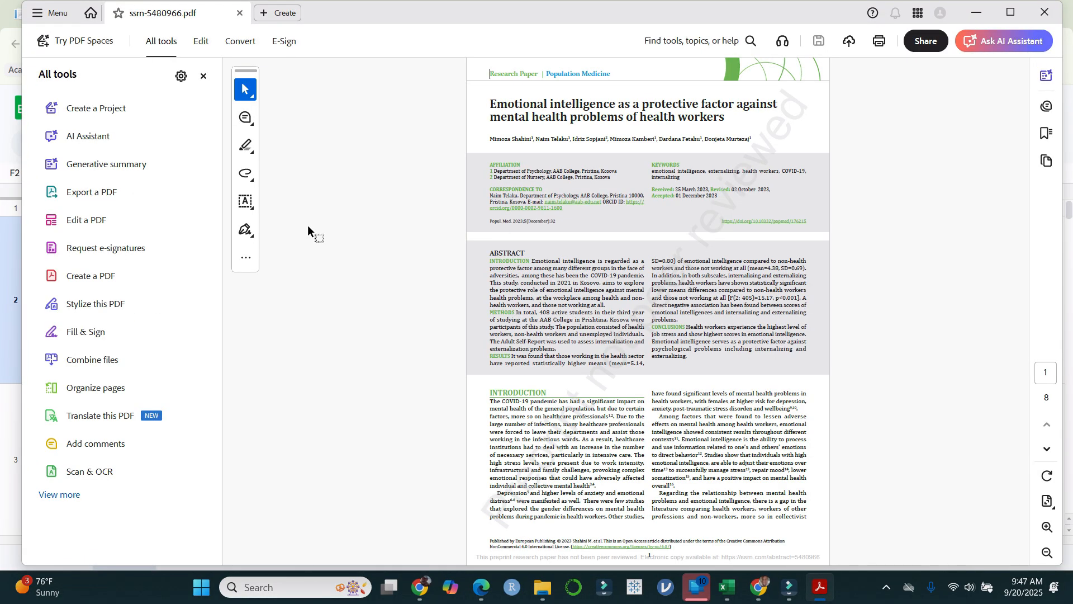
Step: Highlight the "Participants and procedure" heading under Methods, place an empty comment note on the paragraph below it, and dismiss the sharing suggestion
click(248, 146)
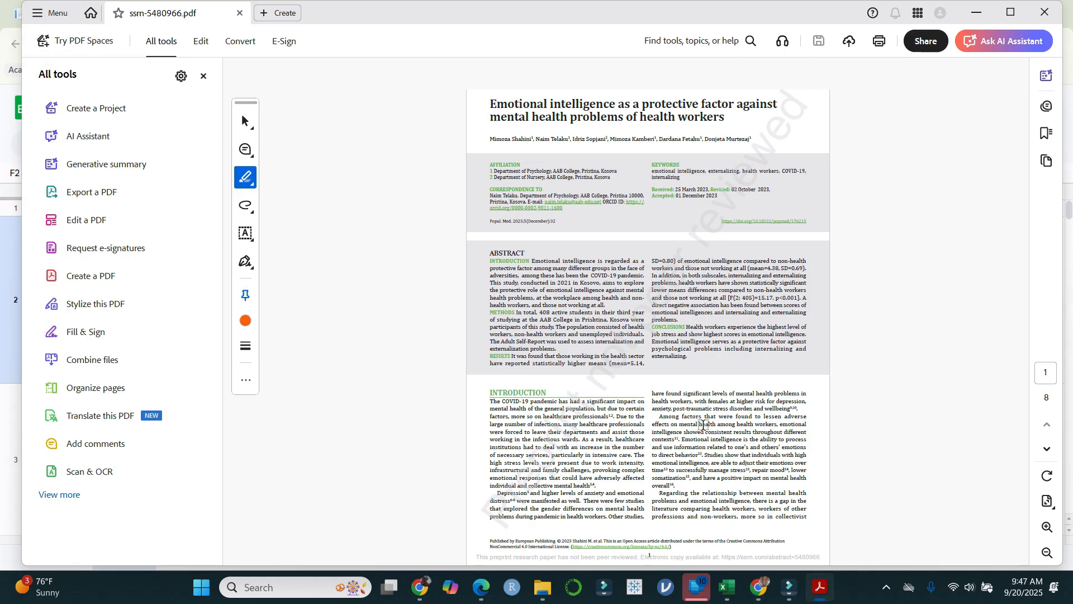
scroll(697, 421, down, 3)
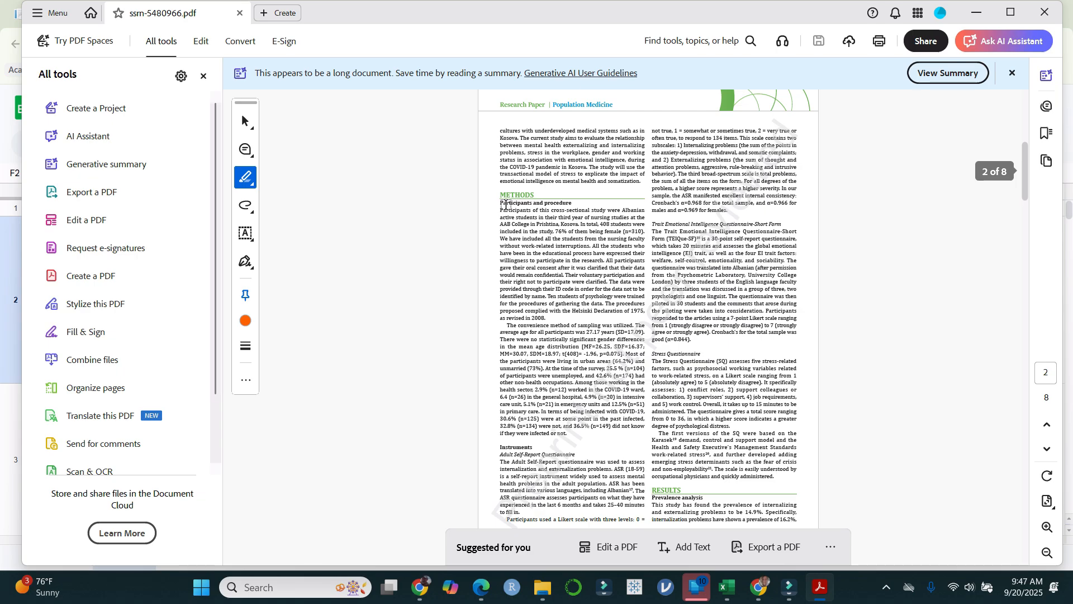
drag(498, 203, 573, 202)
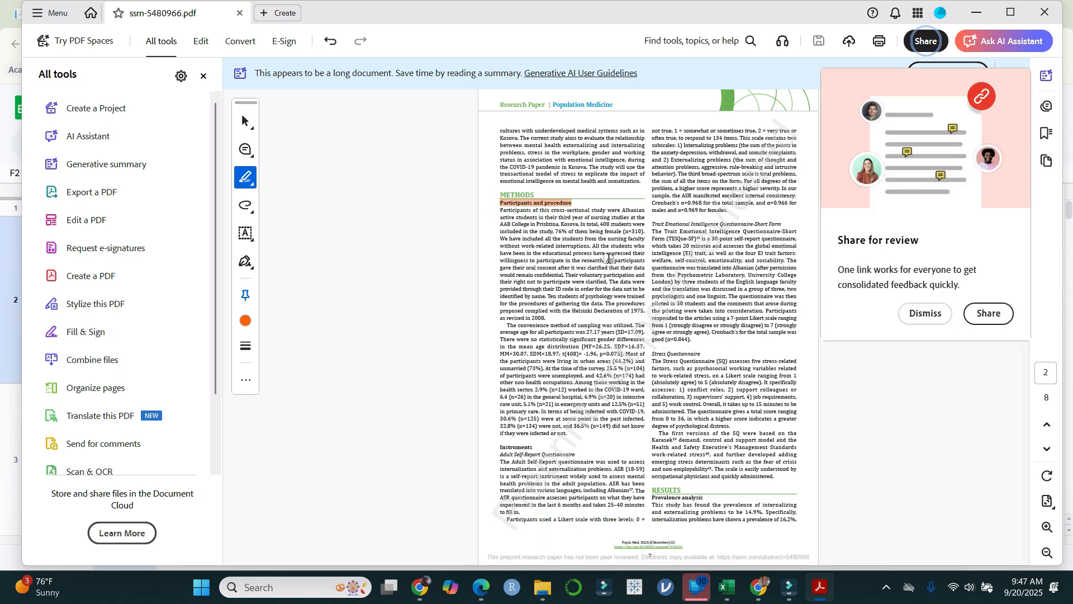
click(245, 151)
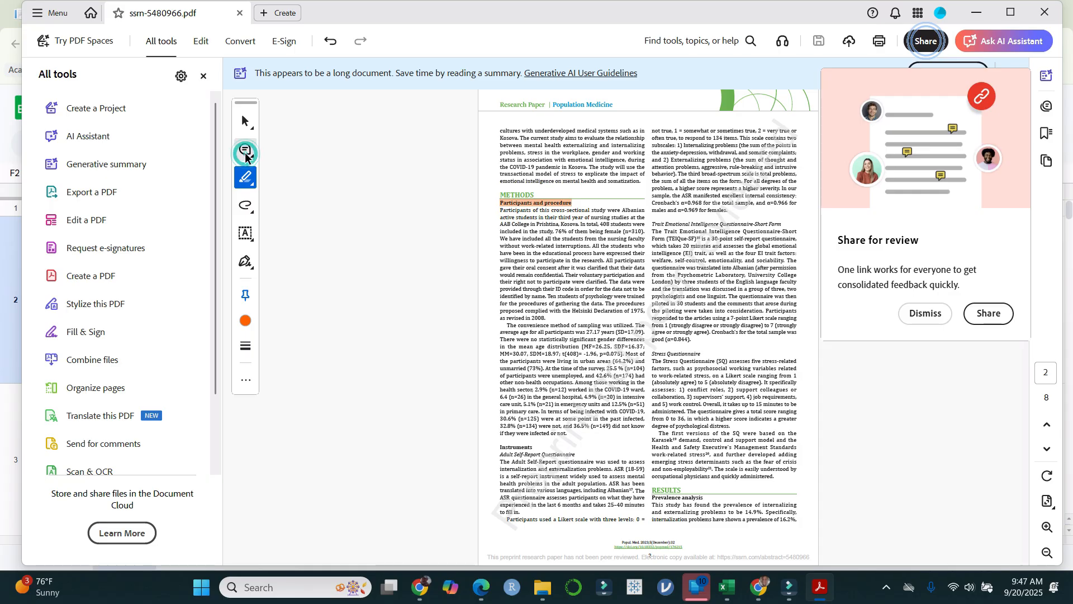
click(524, 240)
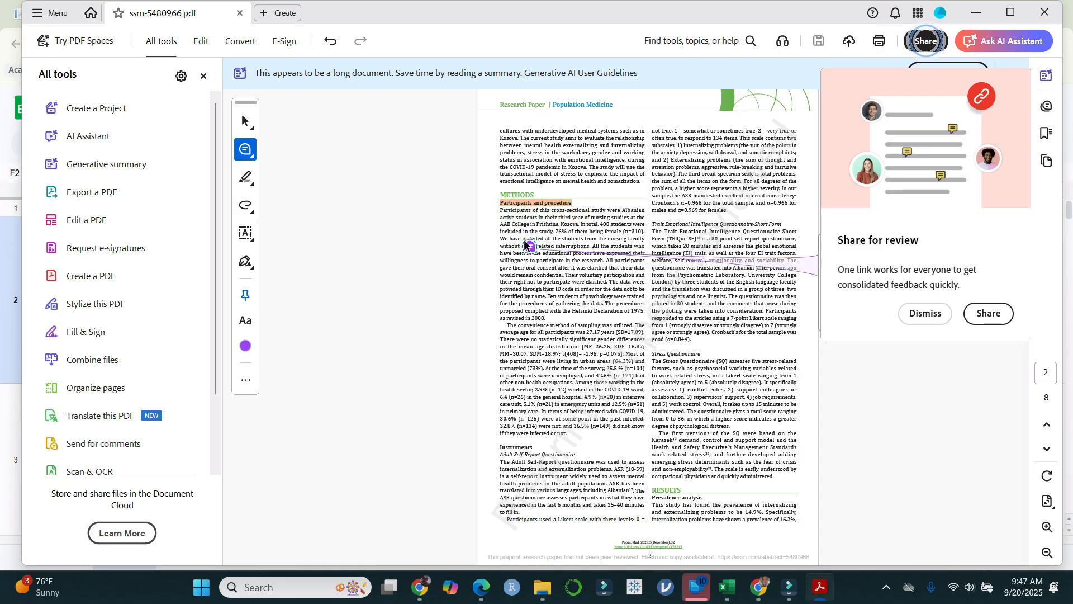
click(925, 313)
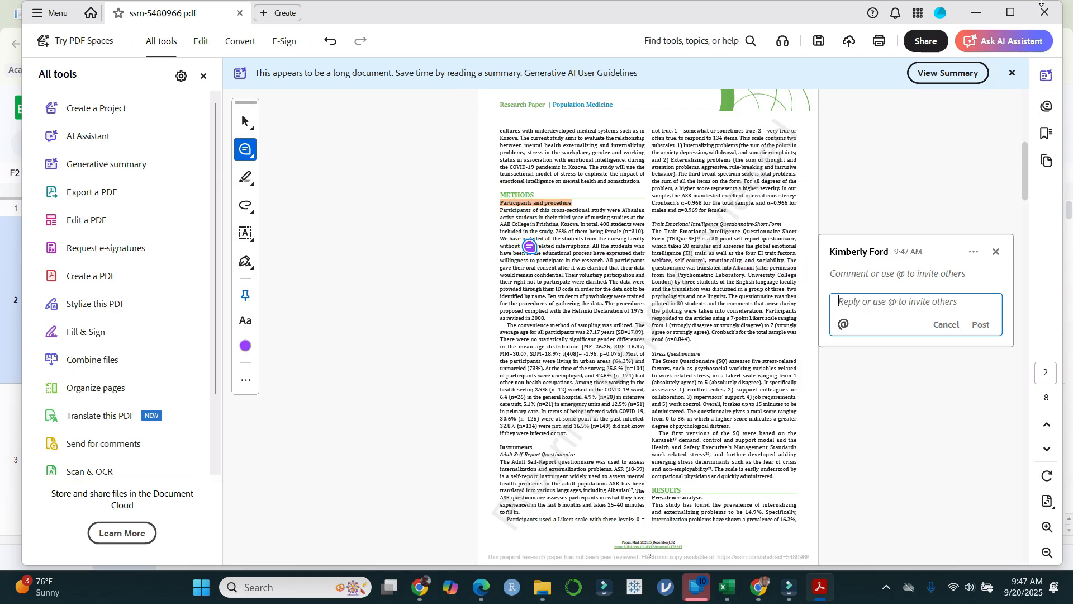
Step: Close the annotated PDF, saving its changes, and close the Downloads window
click(1041, 15)
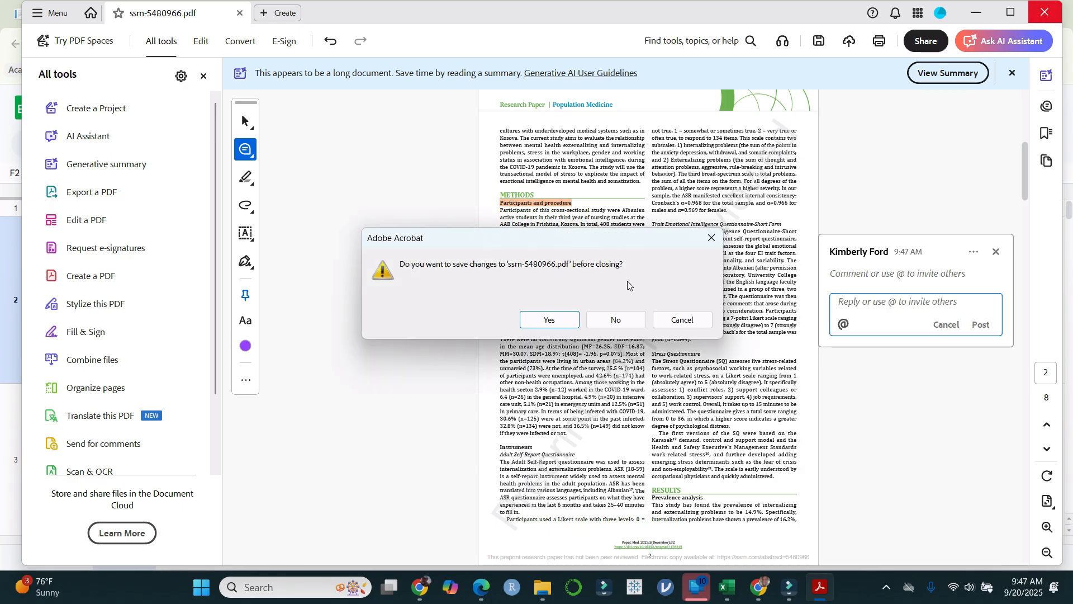
click(550, 320)
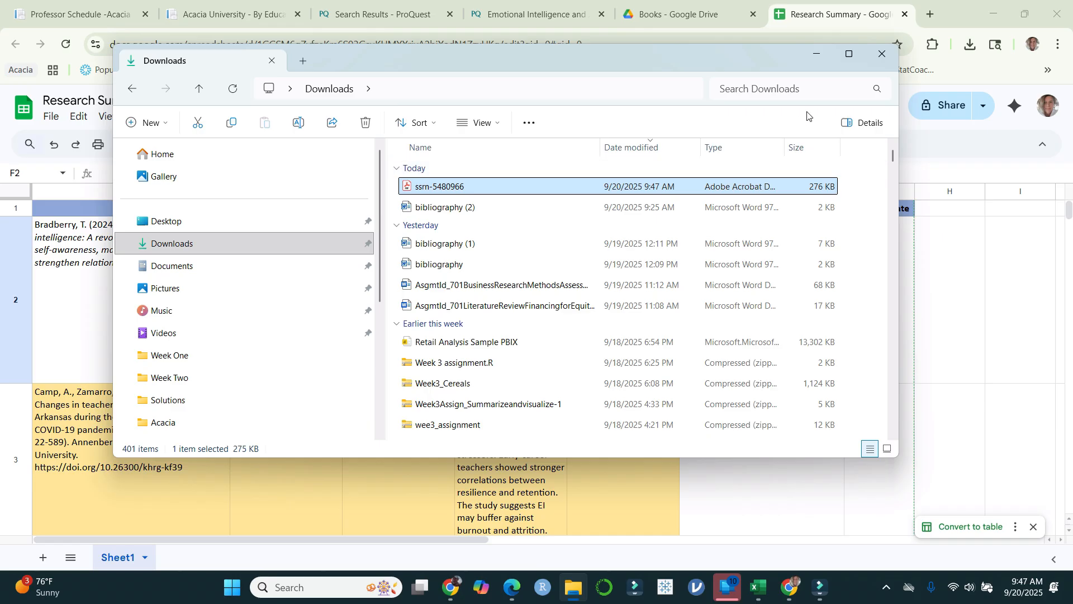
click(878, 56)
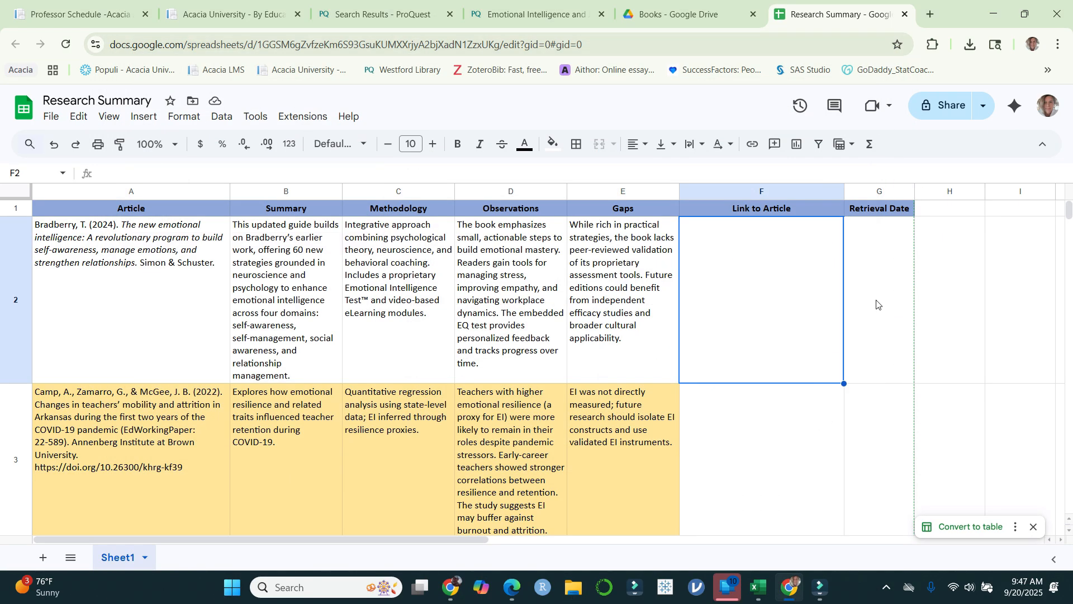
Step: Switch to the ProQuest article on staff nurses, reopen its citation tool, and set the style to APA 7th - American Psychological Association, 7th Edition
click(528, 17)
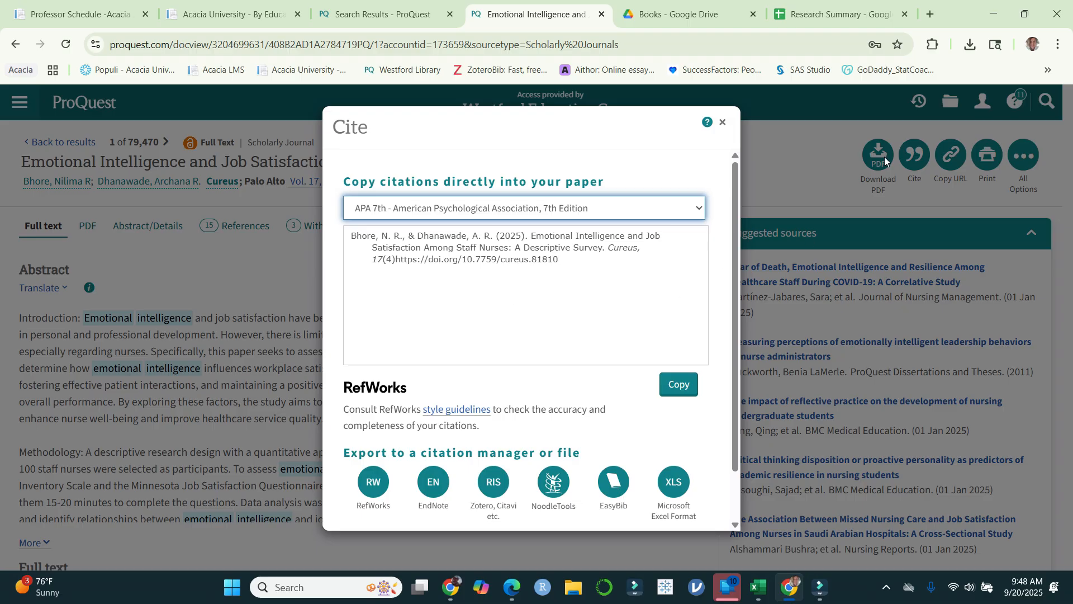
click(722, 122)
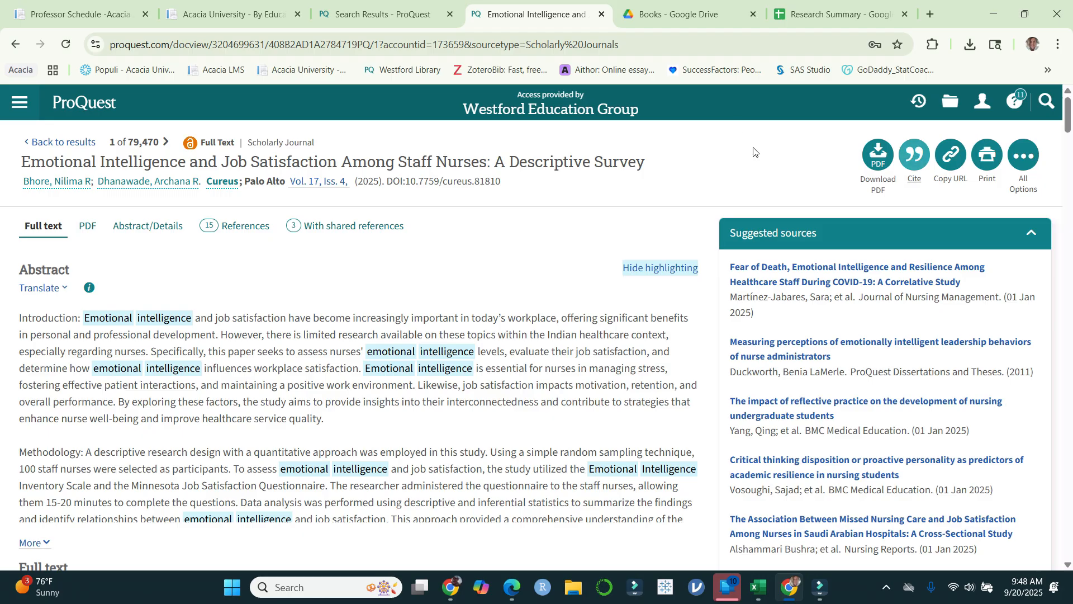
click(913, 150)
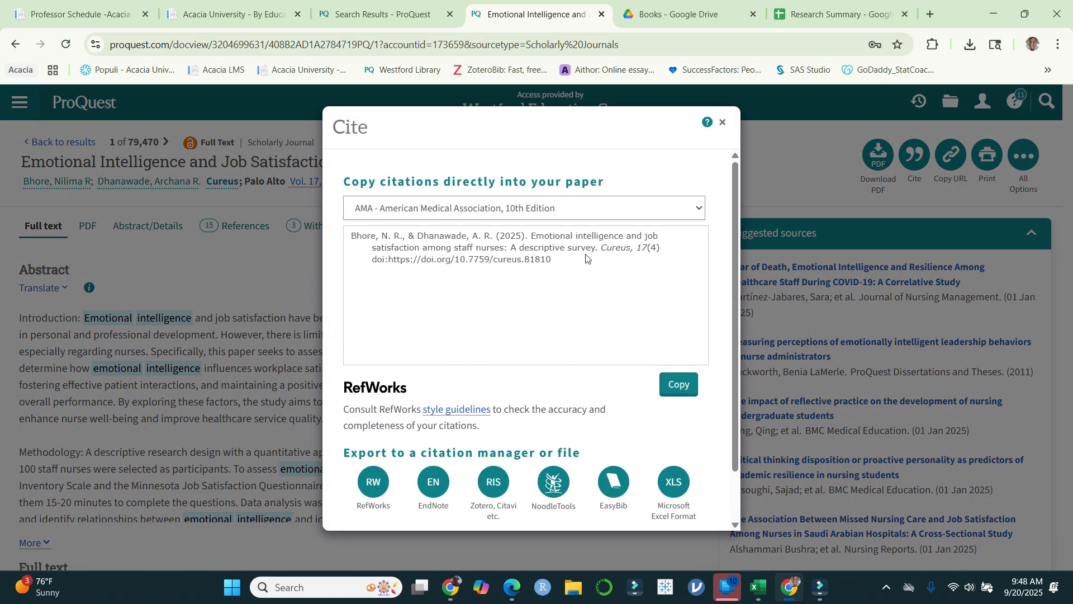
click(635, 208)
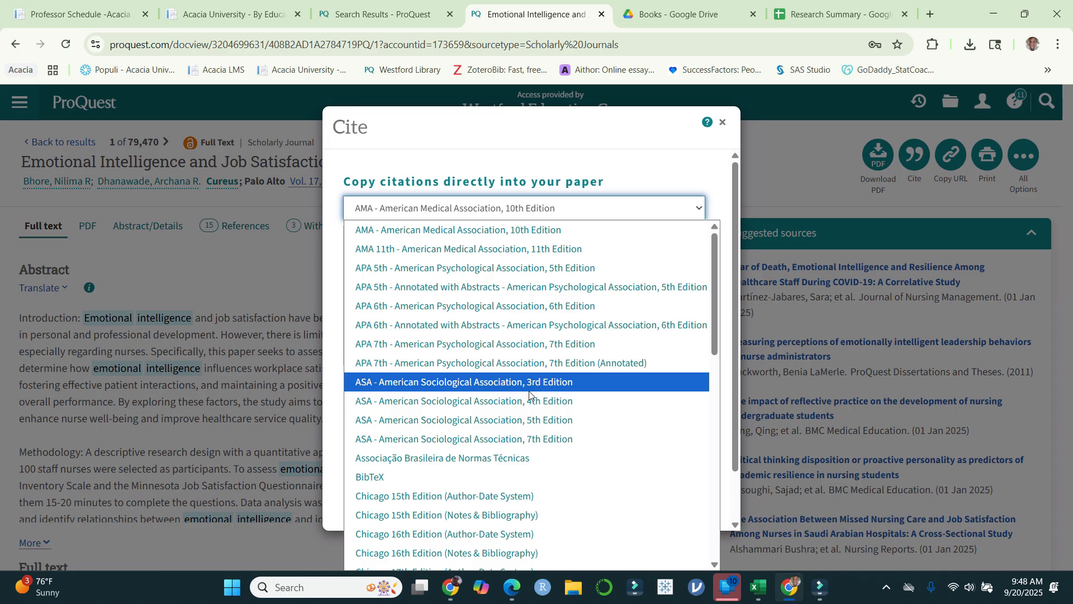
click(588, 342)
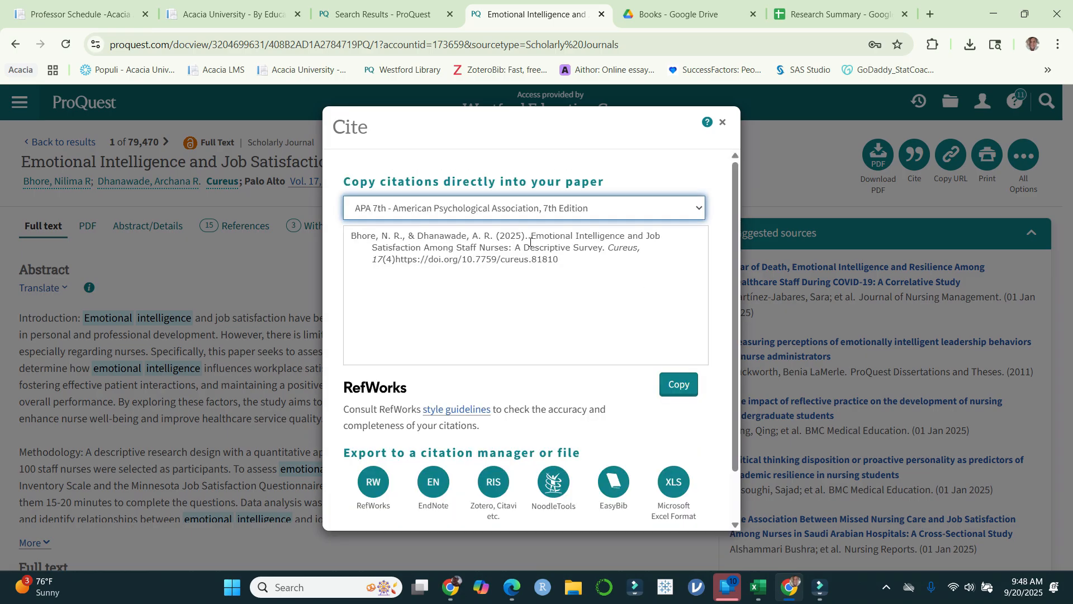
Step: Check the capitalization of the article title in the ProQuest citation, and copy the citation into a new blank Word document
drag(530, 236, 606, 251)
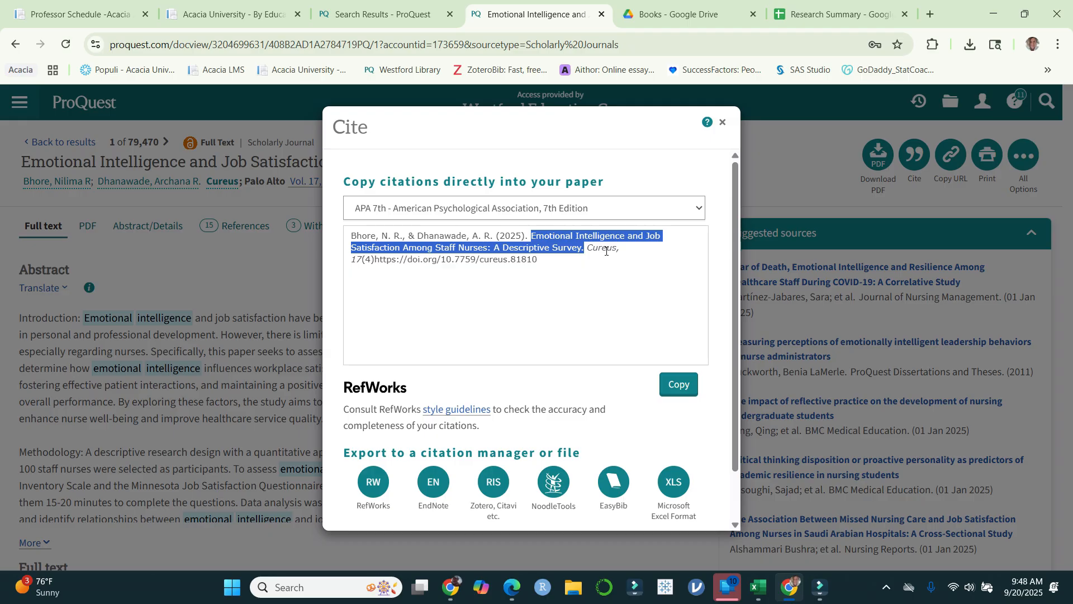
double_click(552, 237)
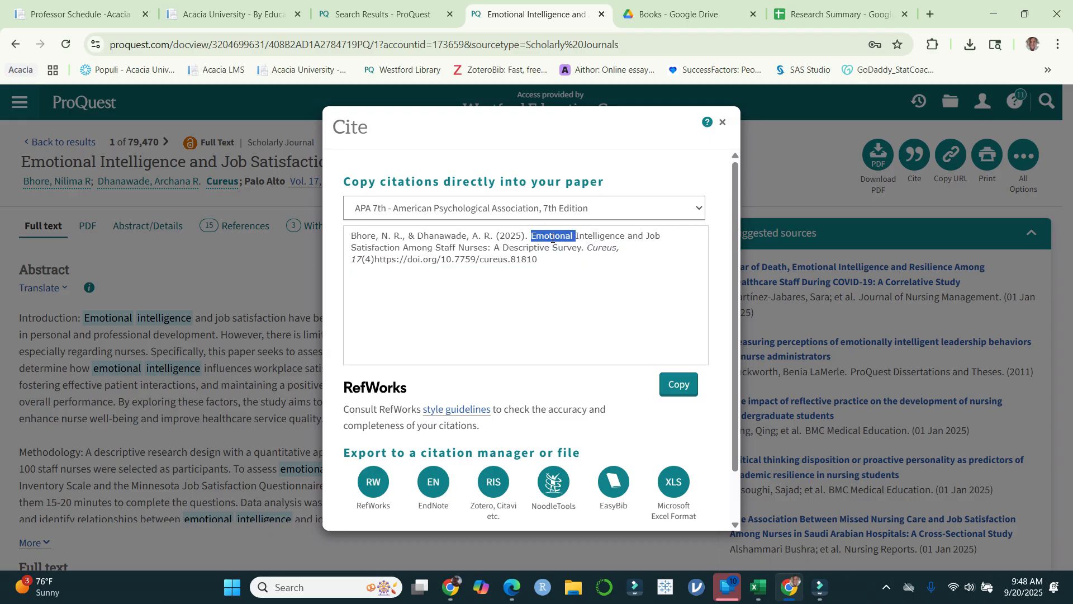
double_click(496, 248)
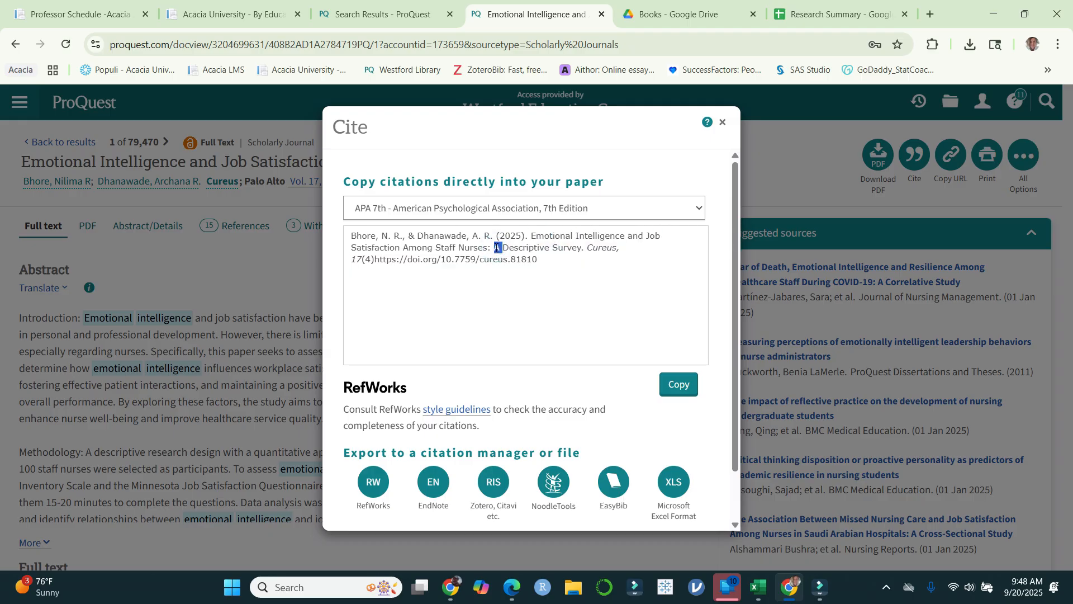
click(641, 288)
click(694, 385)
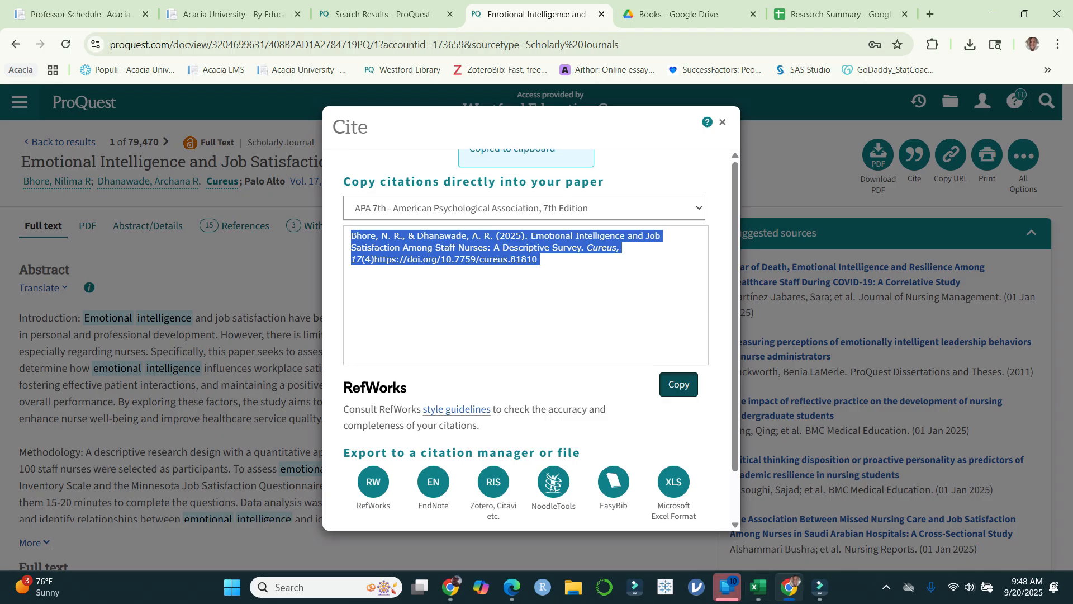
click(224, 586)
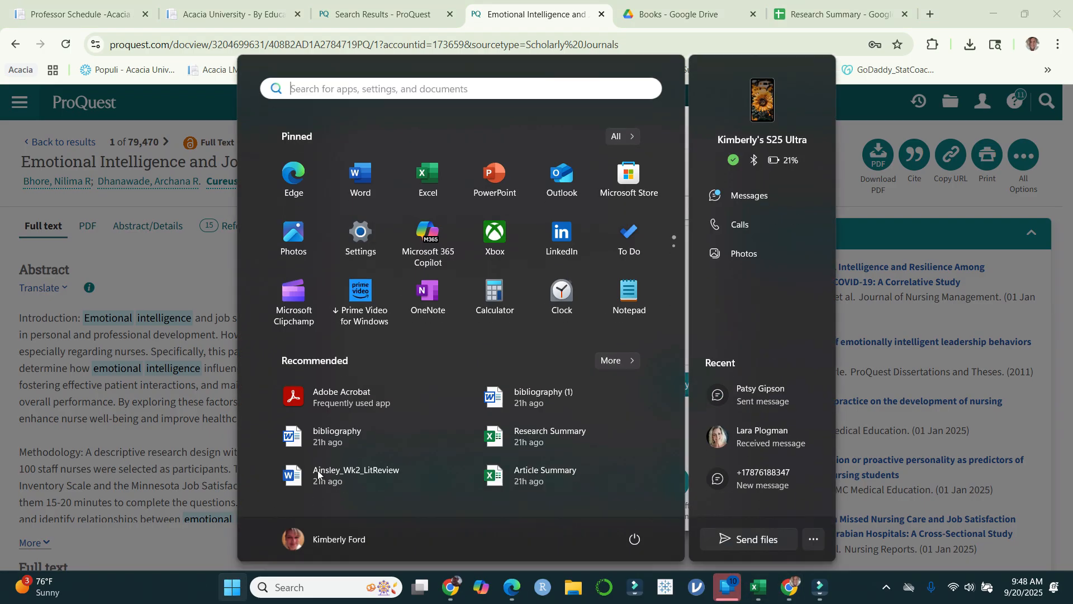
click(362, 177)
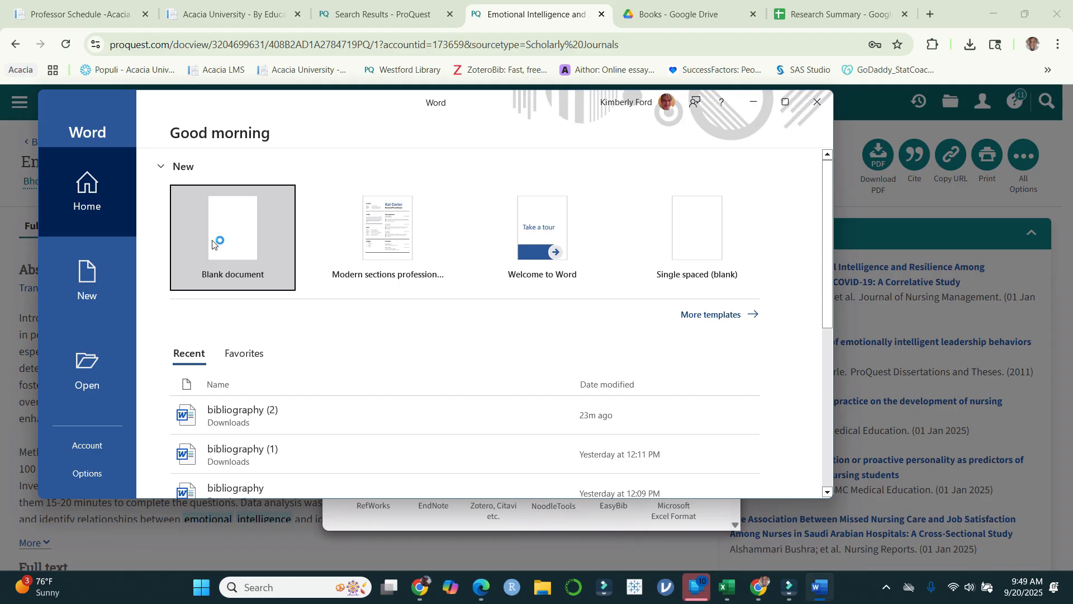
click(256, 230)
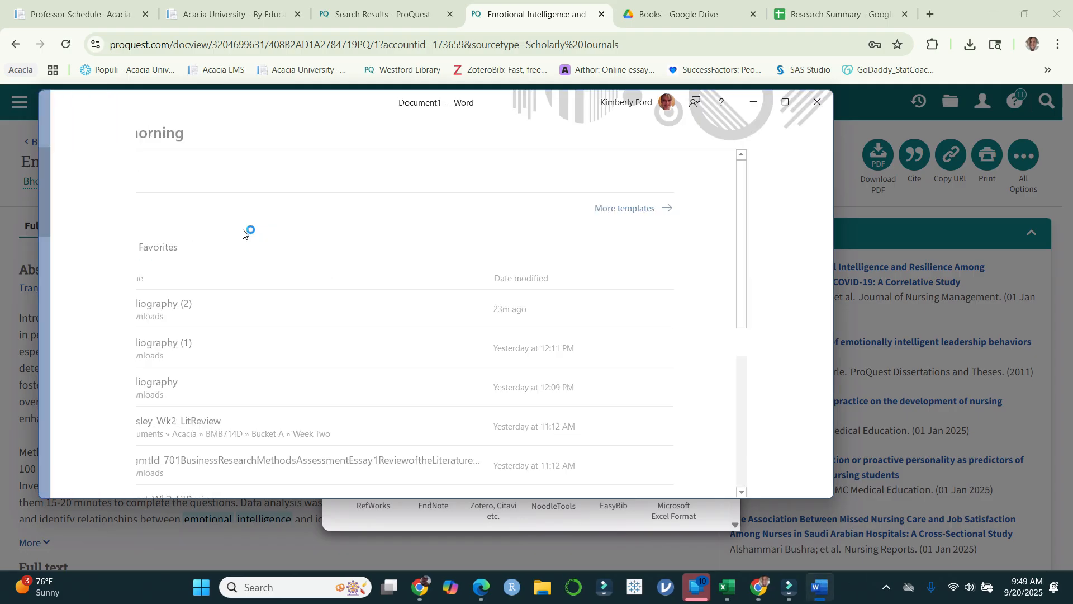
key(ctrl+v)
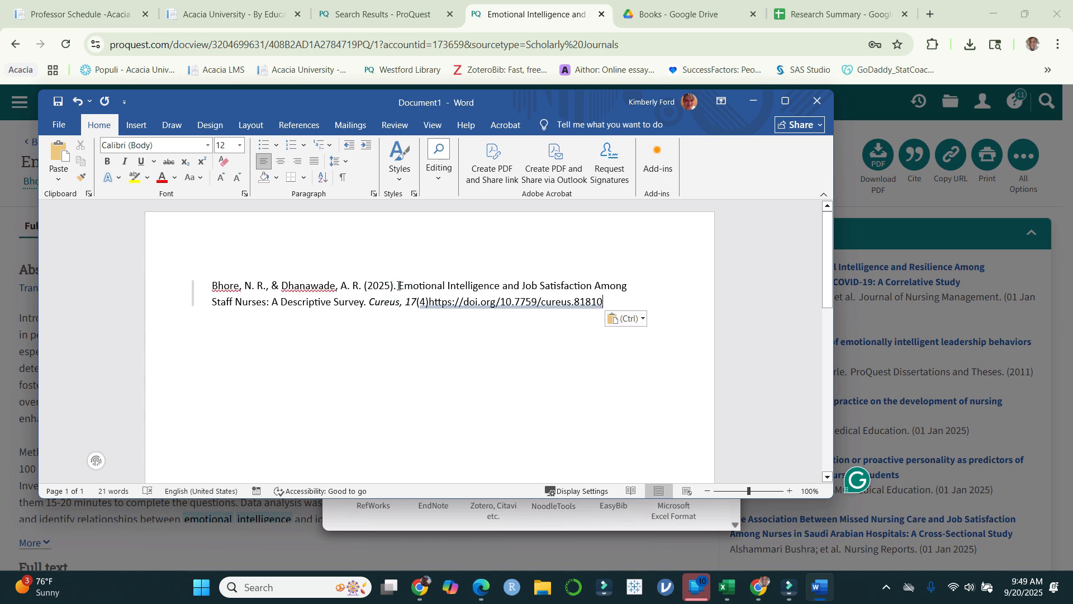
Step: Maximize the Word window and change the citation's article title, "Emotional Intelligence and Job Satisfaction Among Staff Nurses: A Descriptive Survey.", to lowercase
drag(399, 286, 367, 302)
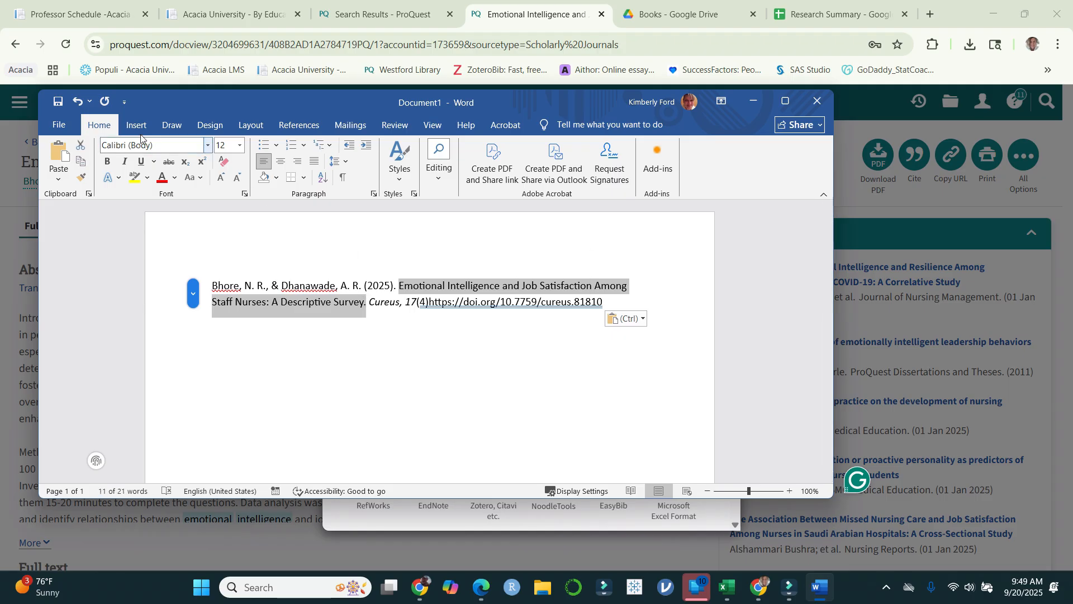
click(785, 101)
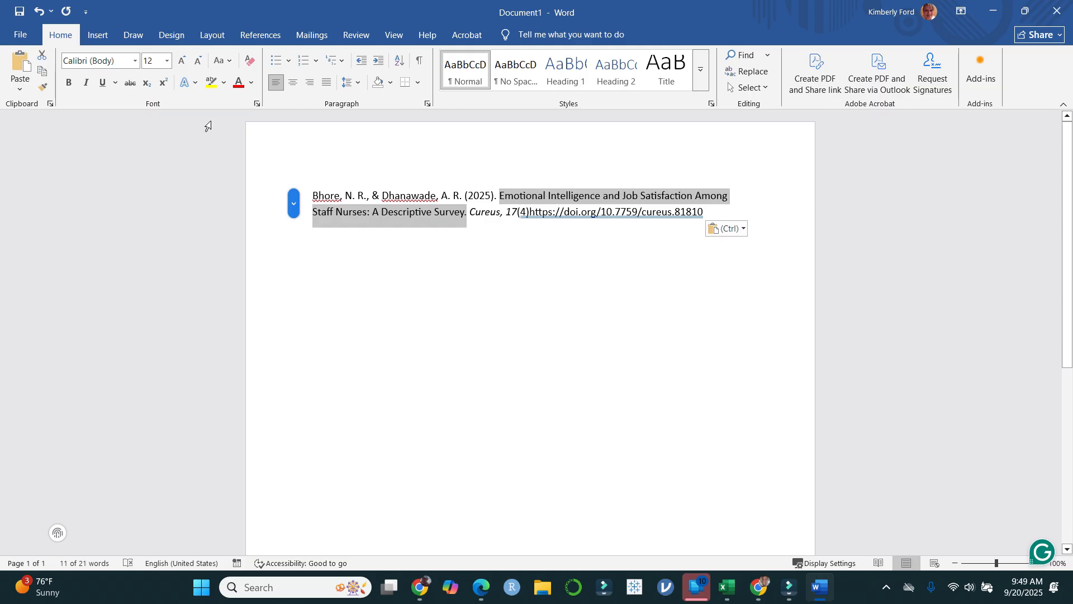
click(233, 61)
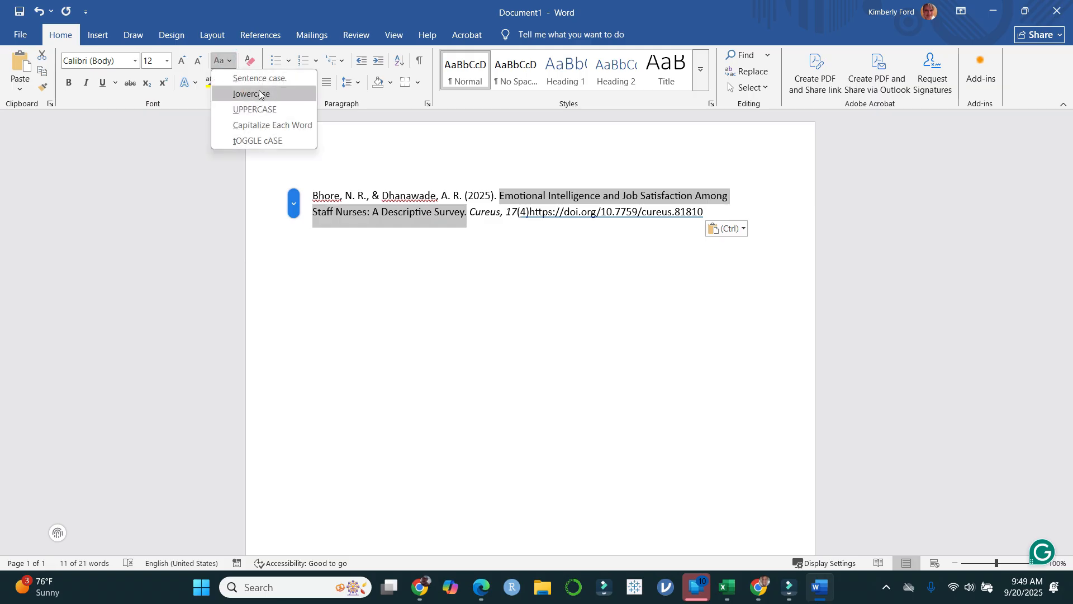
click(290, 82)
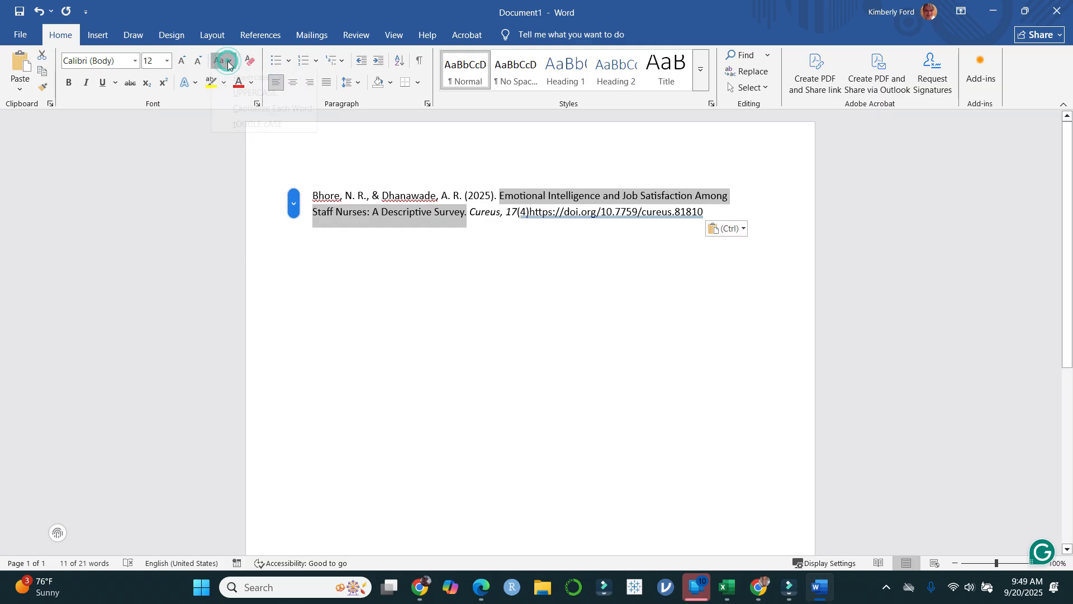
click(222, 61)
click(273, 94)
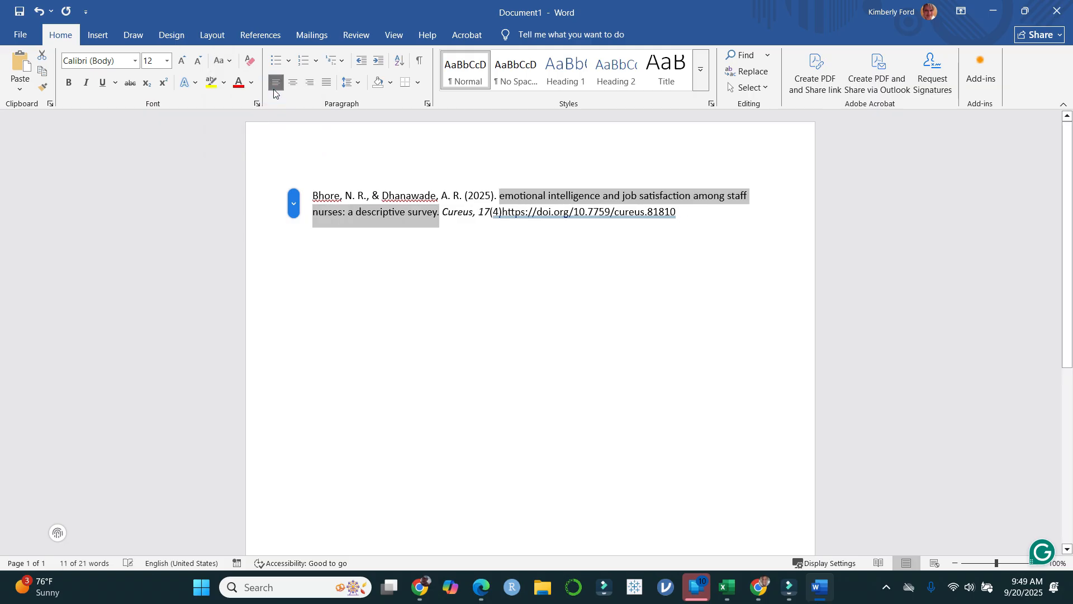
Step: Capitalize "Emotional" at the start of the article title and "A" after the colon
click(504, 195)
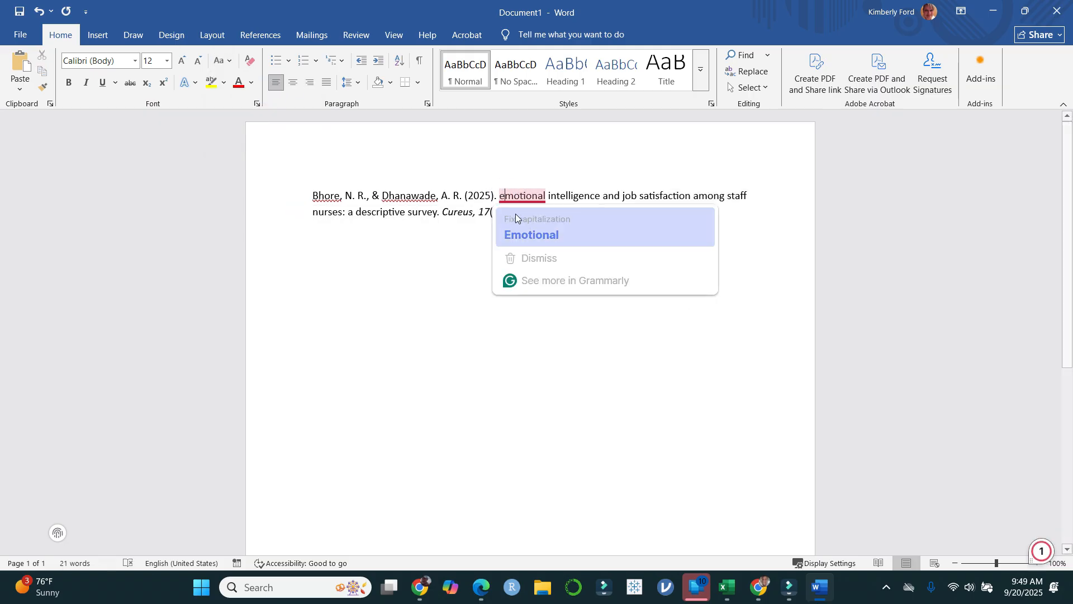
click(531, 235)
click(354, 211)
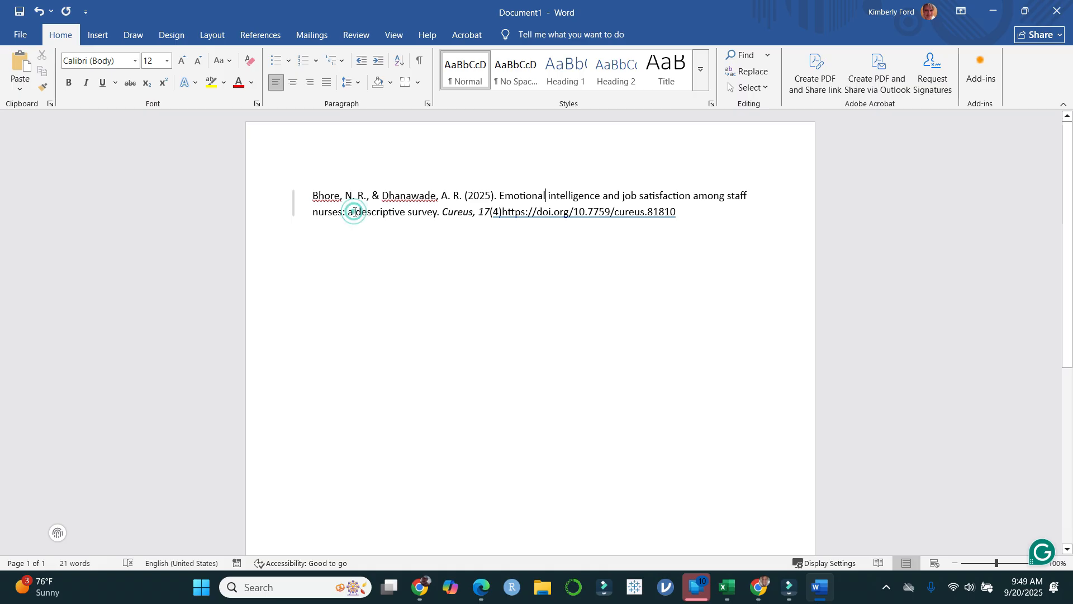
key(BackSpace)
text(A)
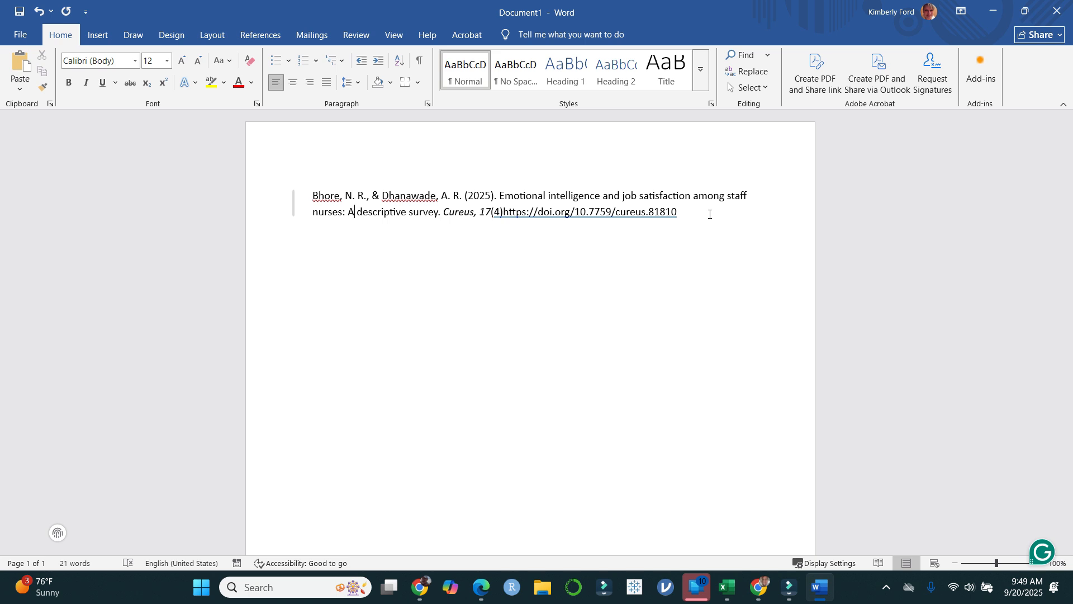
Step: Switch to Chrome to view the ProQuest citation, and bring up the other Chrome window with Citefast's APA 7 references
click(758, 587)
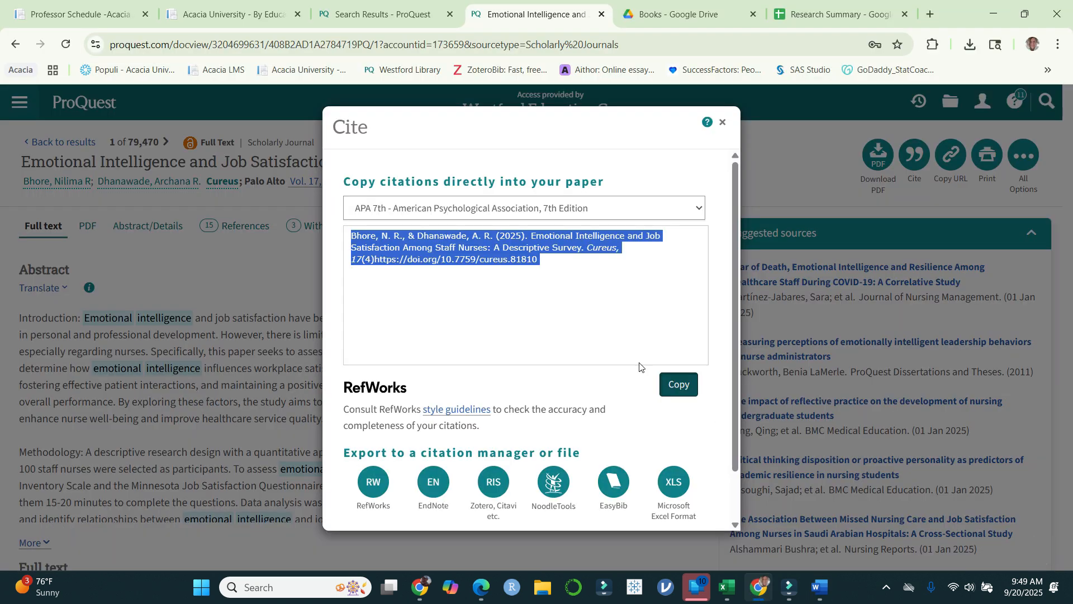
click(620, 283)
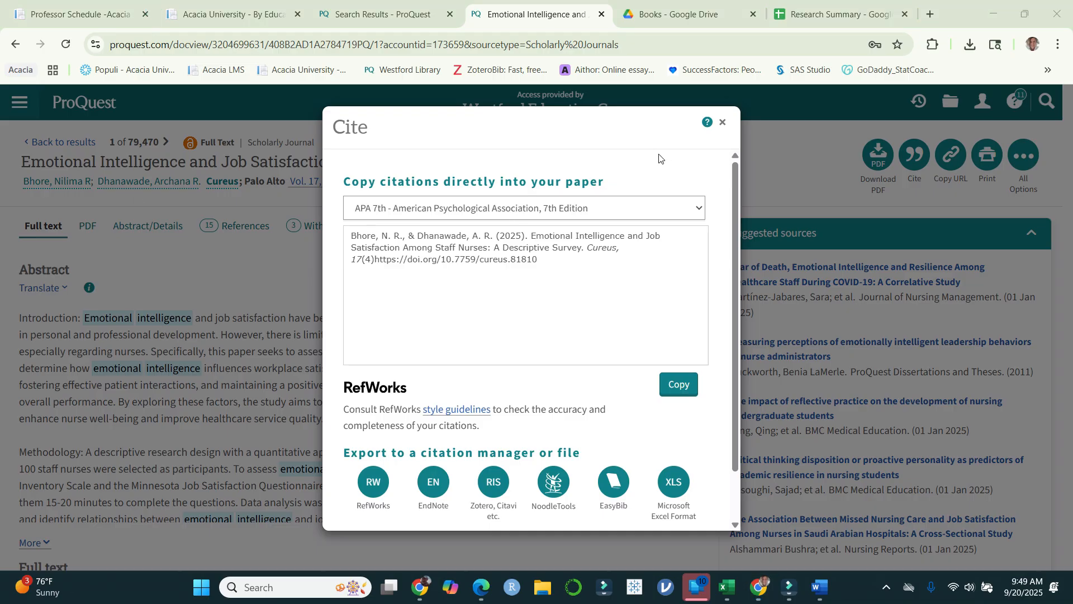
click(420, 593)
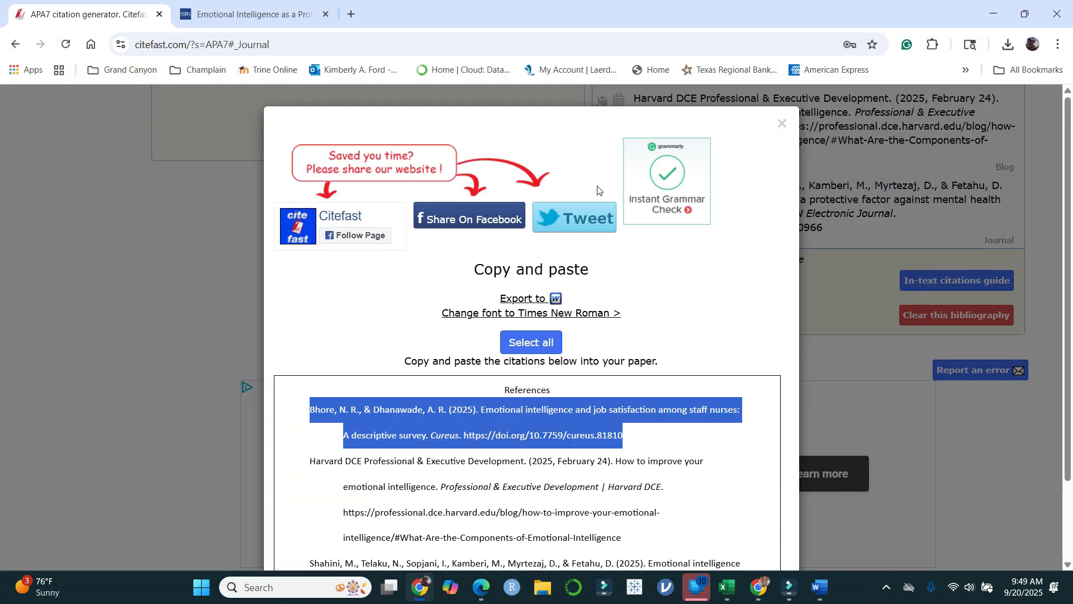
Step: Close the Citefast copy-and-paste view and look through the list of saved bibliographies, keeping Emotional Intelligence selected
click(781, 124)
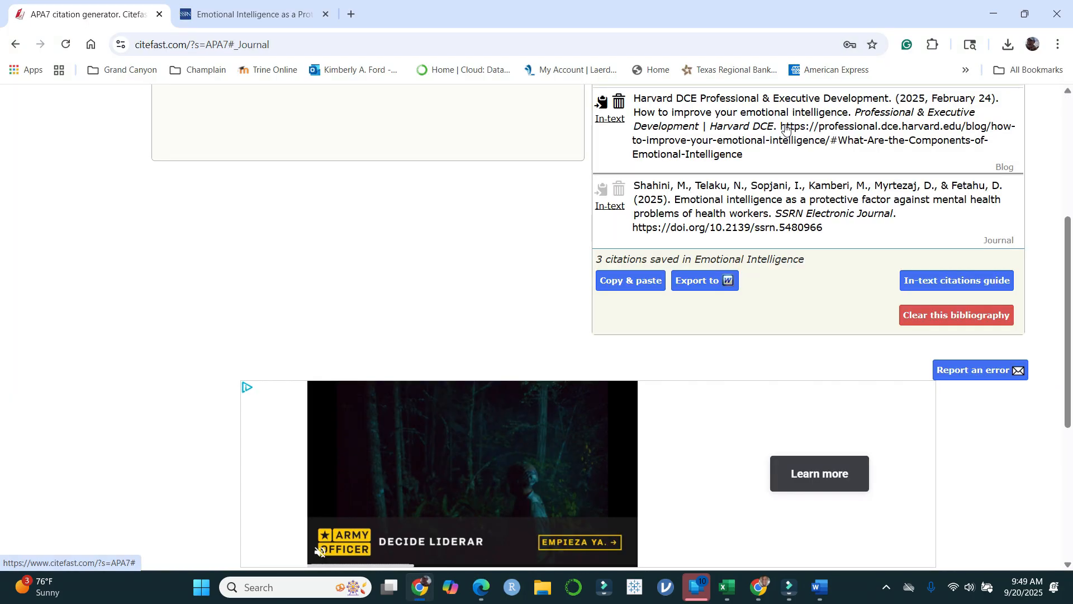
scroll(464, 291, up, 3)
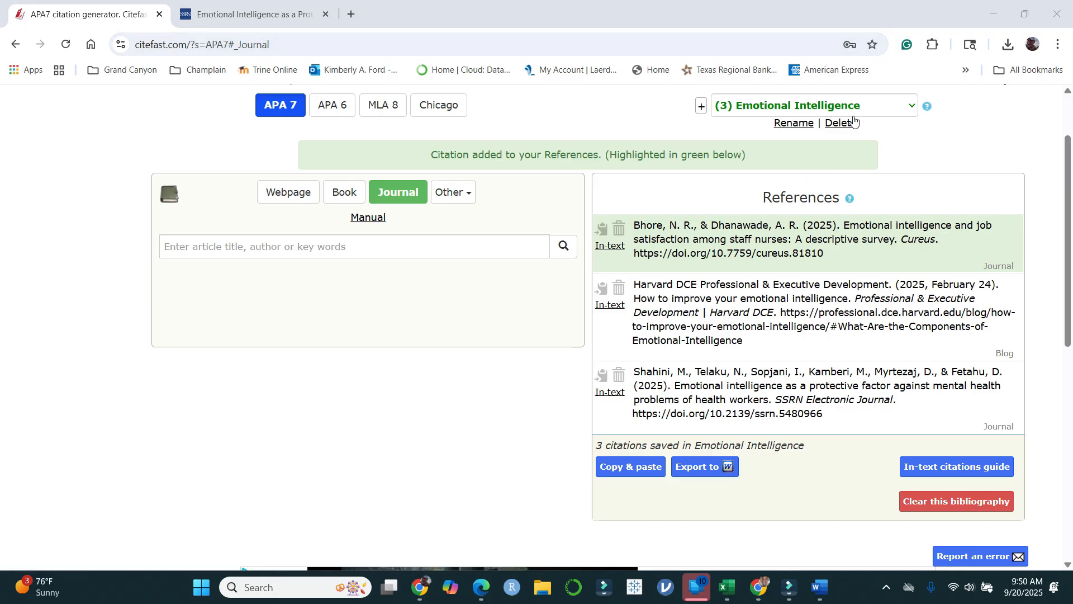
click(910, 104)
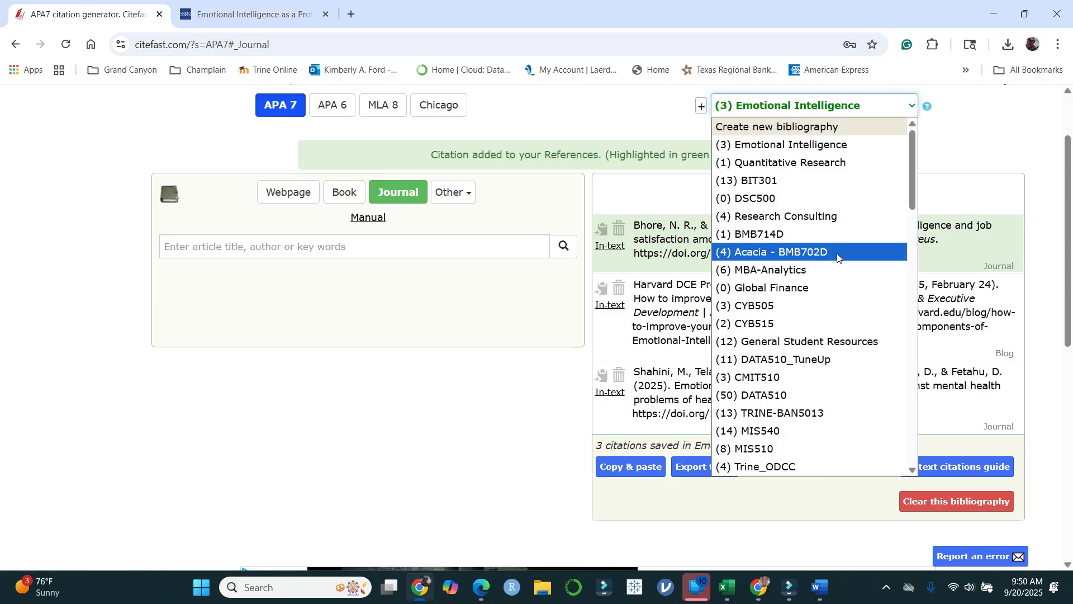
scroll(839, 247, down, 6)
scroll(839, 247, down, 7)
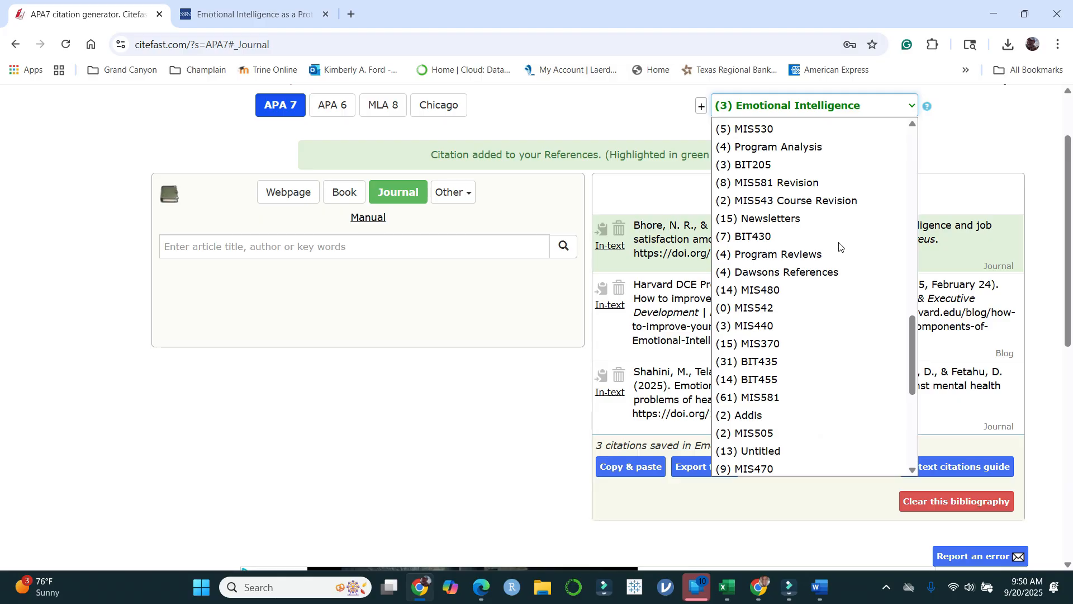
scroll(839, 247, down, 2)
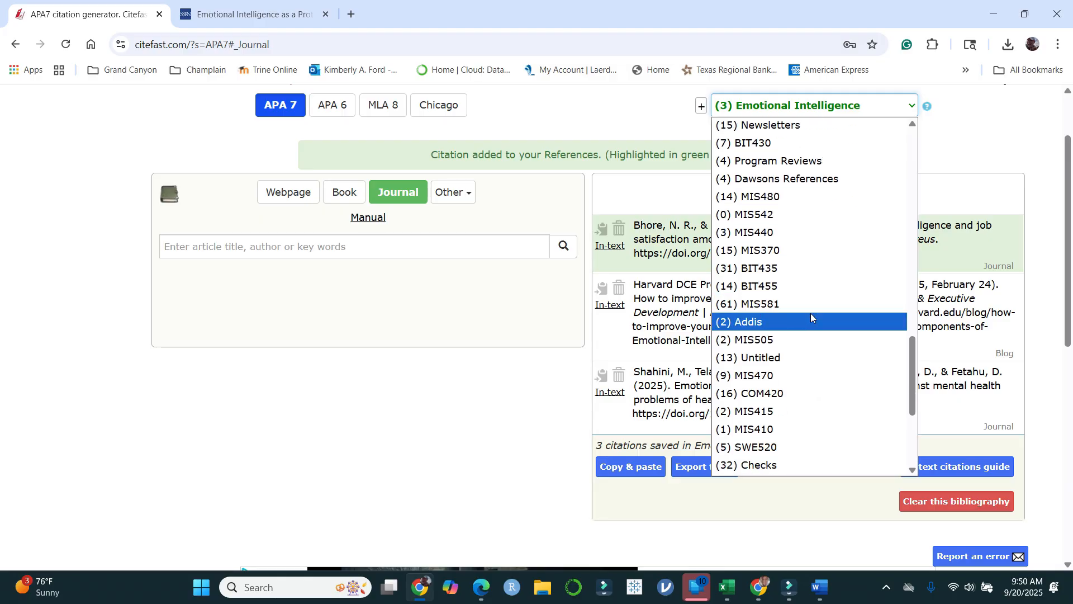
scroll(811, 313, down, 4)
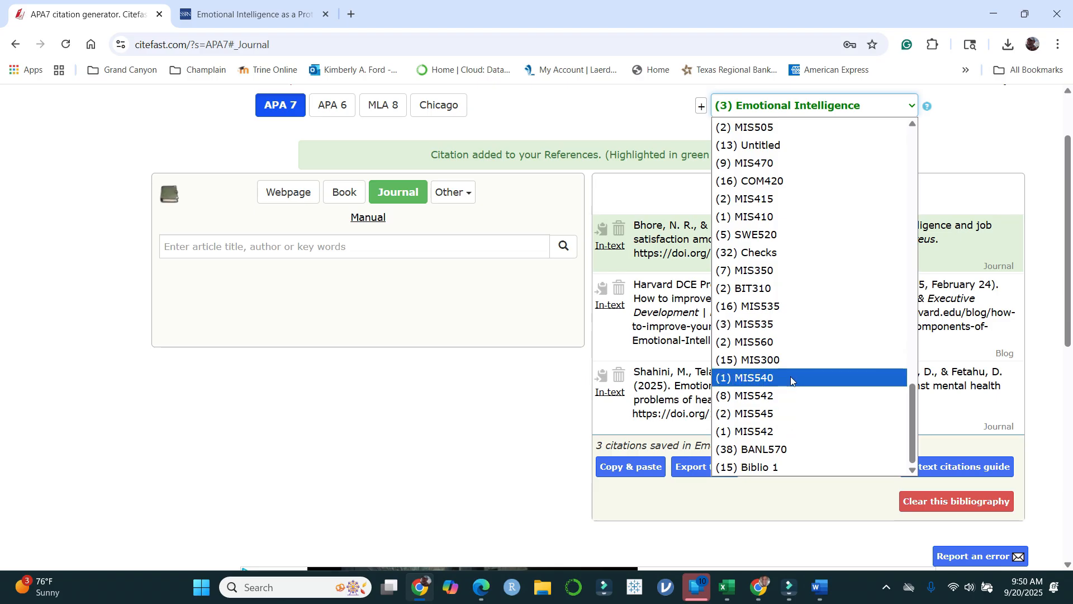
scroll(814, 249, up, 15)
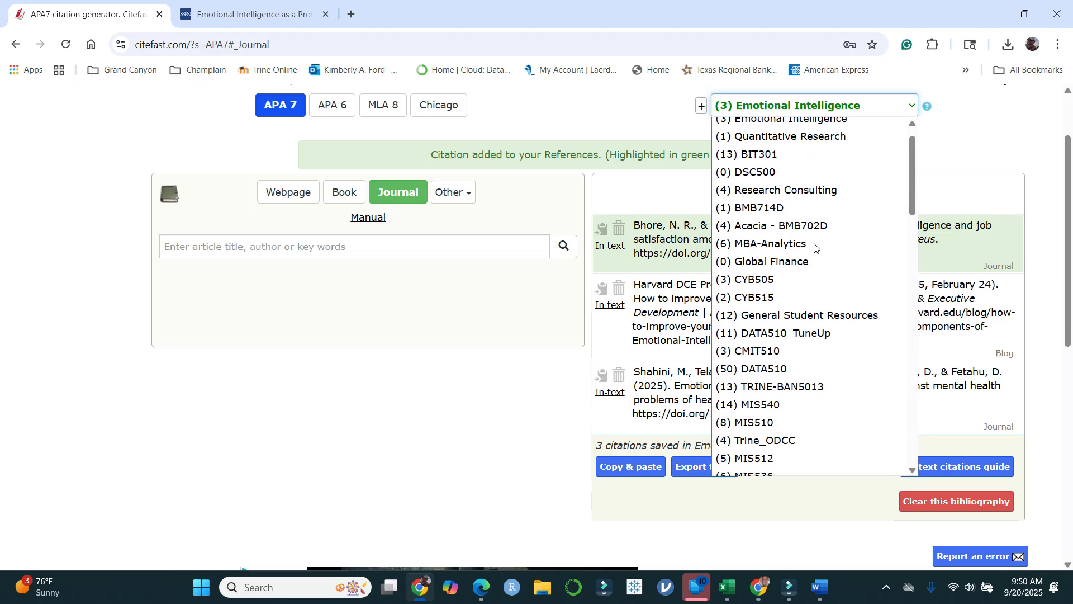
scroll(815, 248, up, 1)
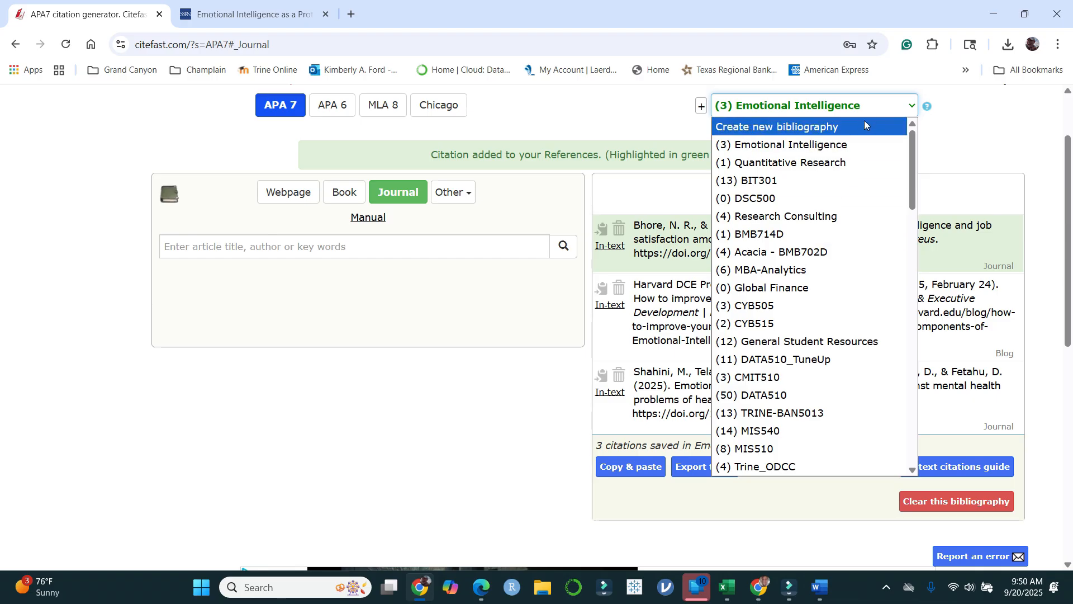
click(982, 133)
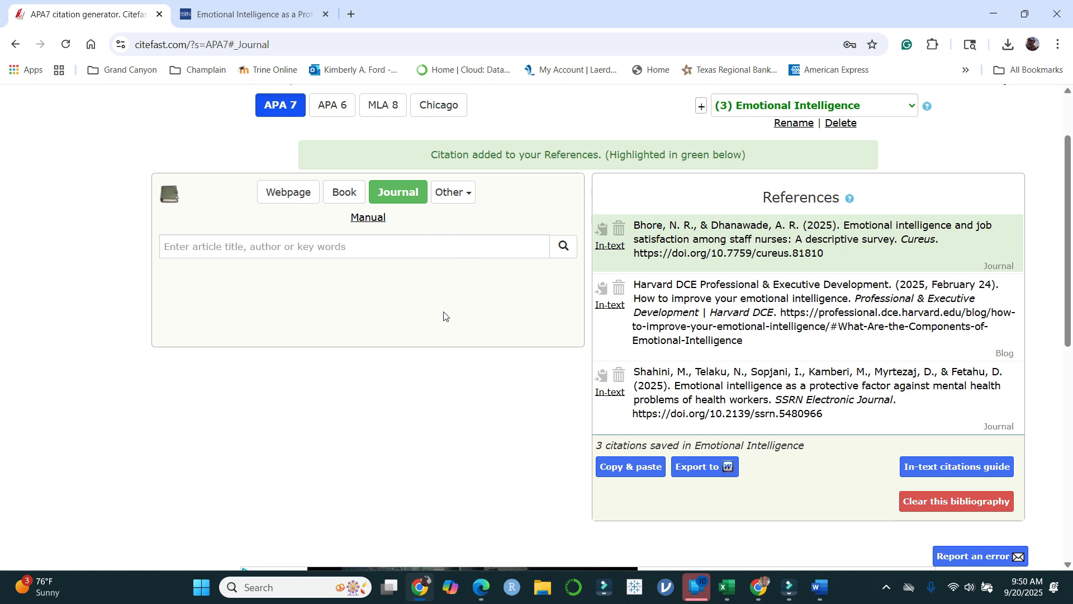
Step: Look through Citefast's citation source types, including Webpage, Book, Journal and the additional types such as Conference, Blog and Report
click(304, 191)
click(352, 161)
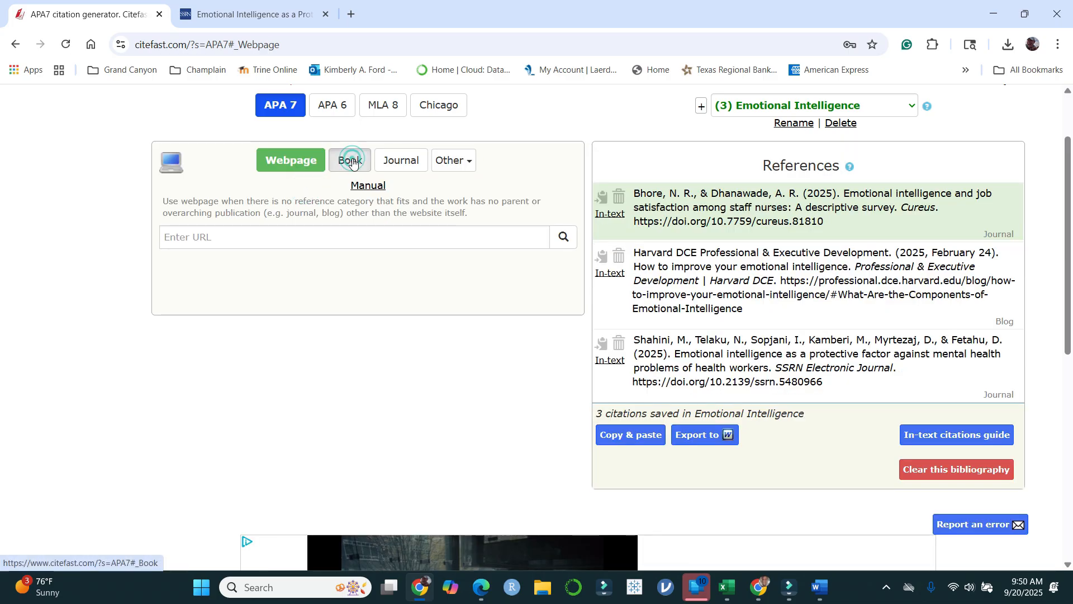
click(401, 161)
click(469, 161)
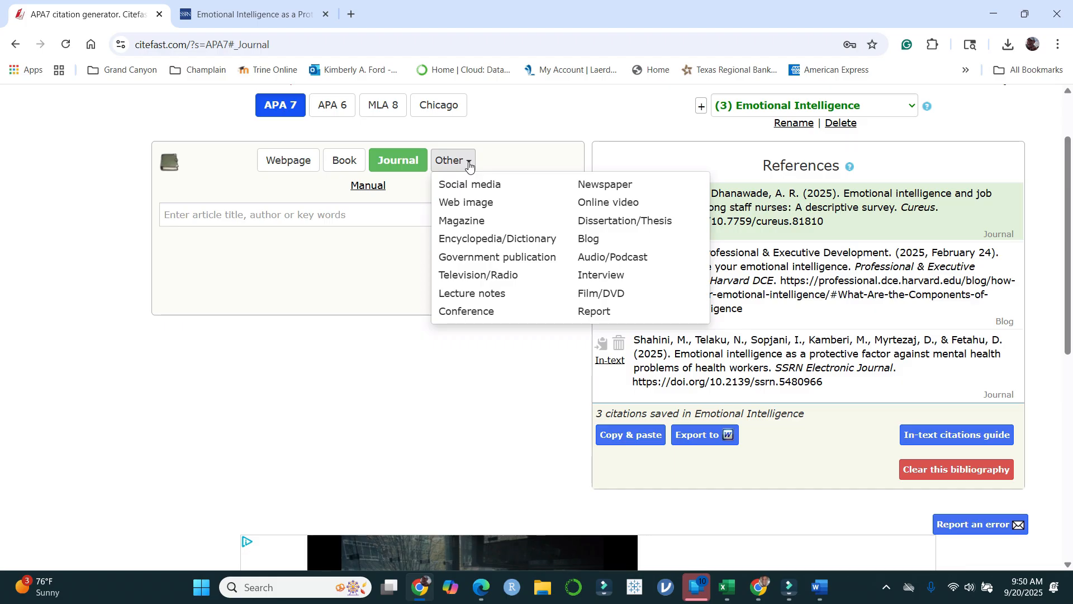
click(469, 161)
click(466, 163)
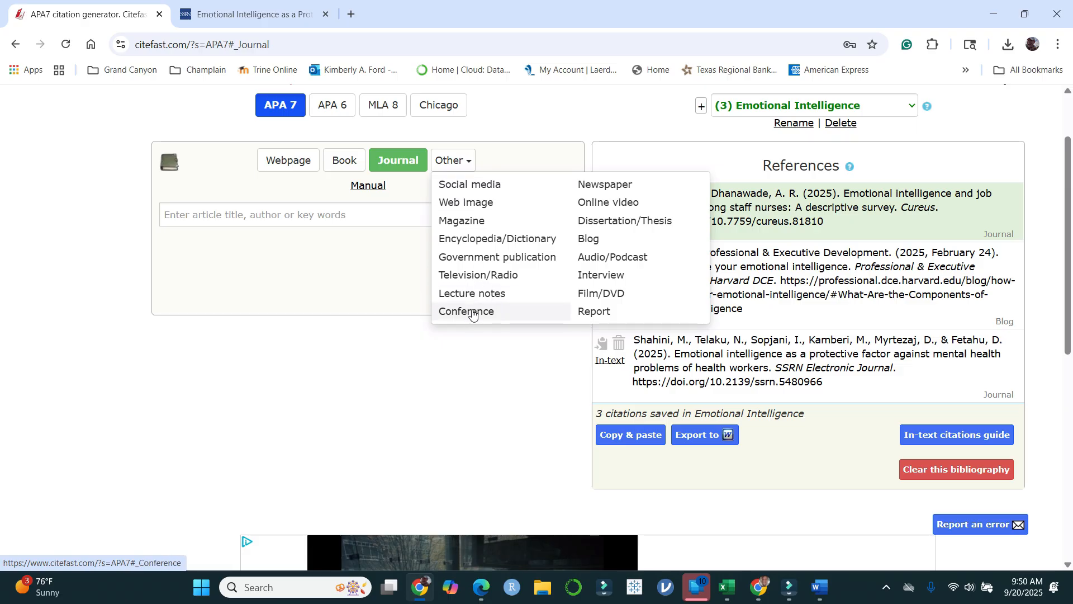
click(480, 165)
click(471, 163)
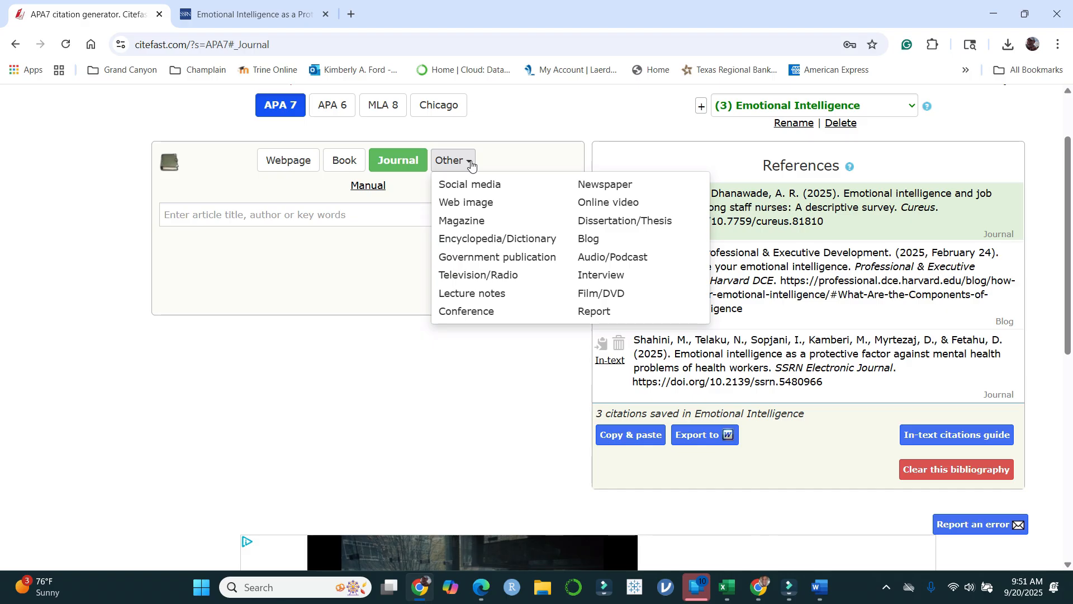
click(636, 122)
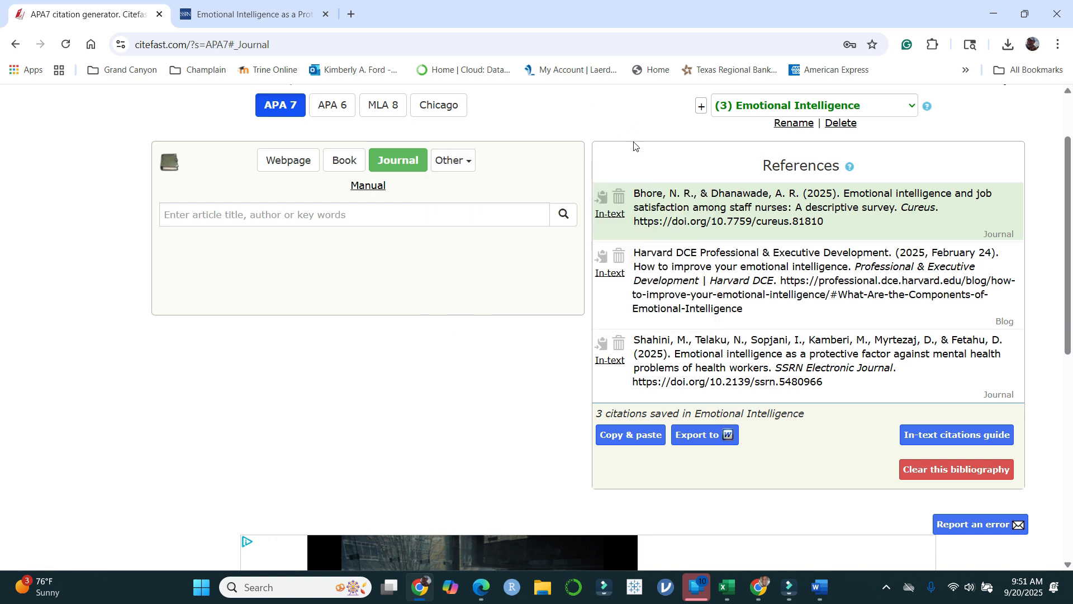
Step: Switch to the ProQuest window, close the article's citation dialog, and open ZoteroBib in the same tab
click(758, 588)
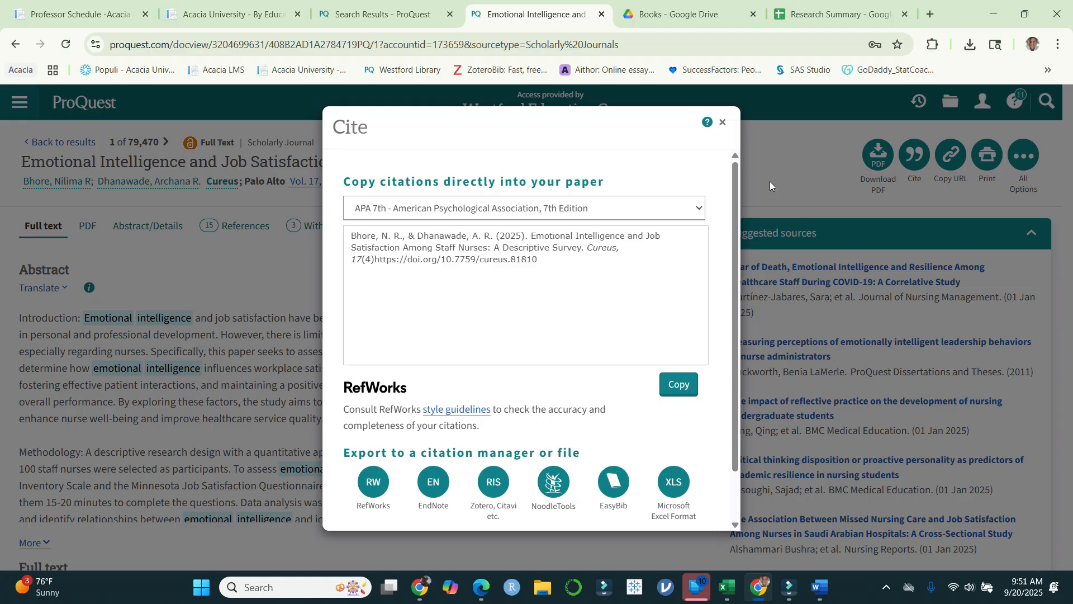
click(727, 124)
click(500, 70)
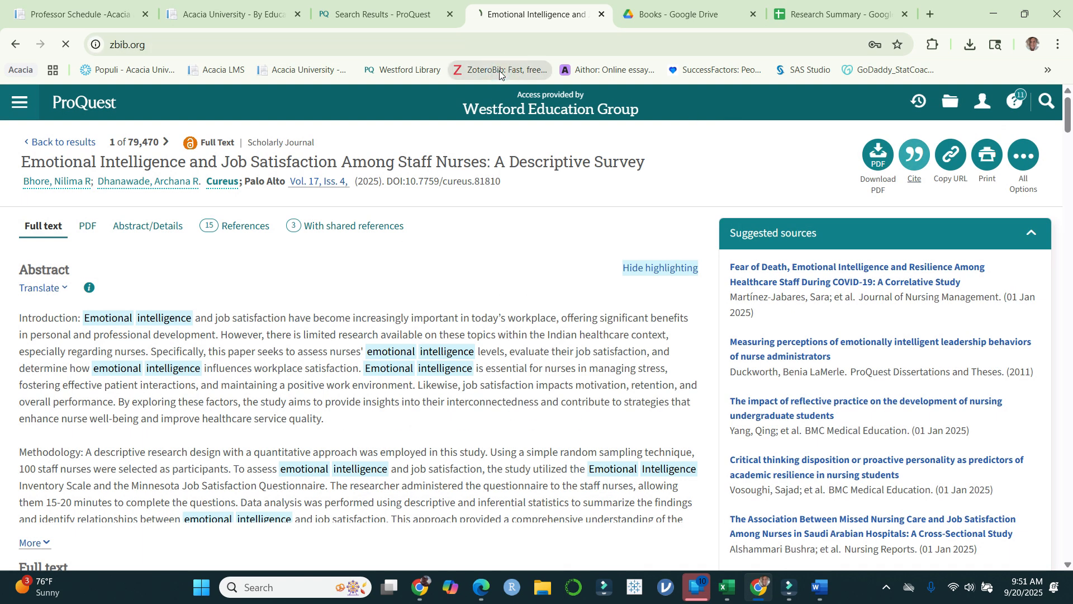
Step: Copy the title of the first article in the ProQuest search results and submit it for citation in ZoteroBib
click(387, 17)
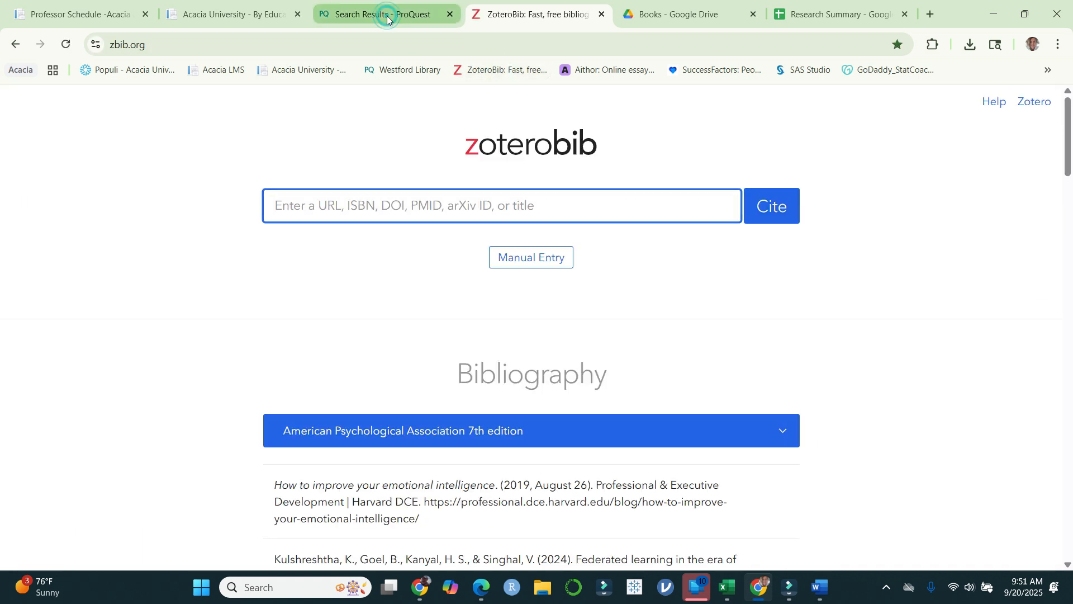
click(563, 15)
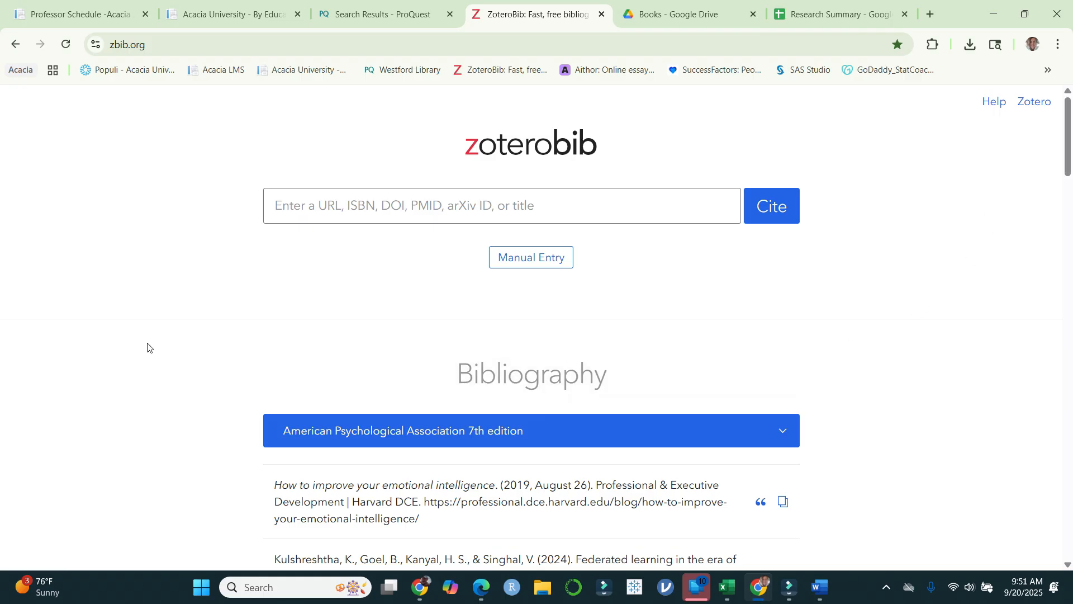
click(400, 12)
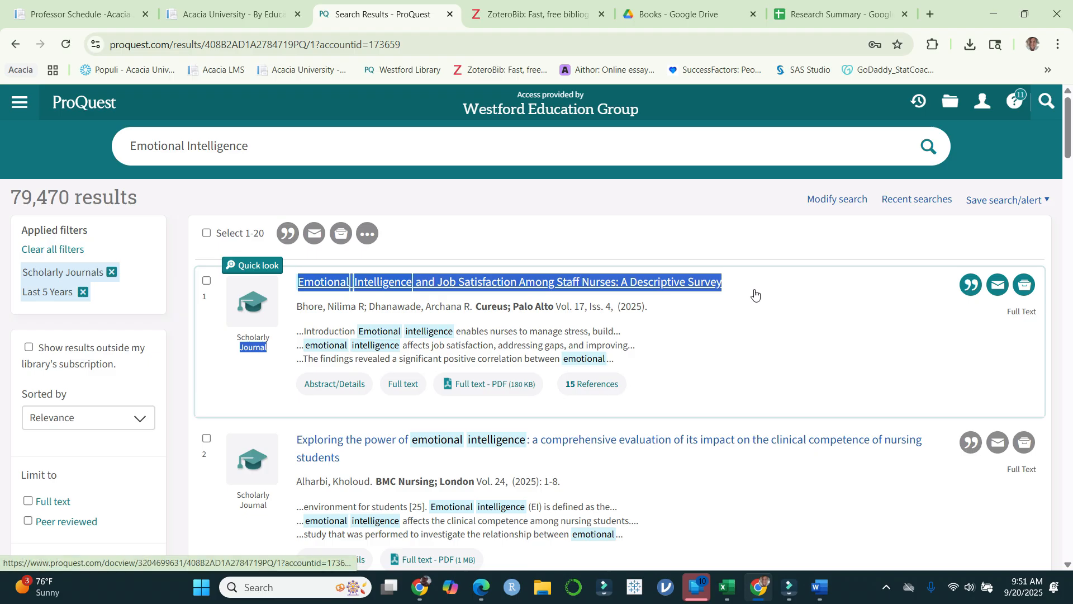
click(559, 13)
click(544, 205)
text(JournalEmotional Intelligence and Job Satisfaction Among Staff Nurses: A Descriptive Survey)
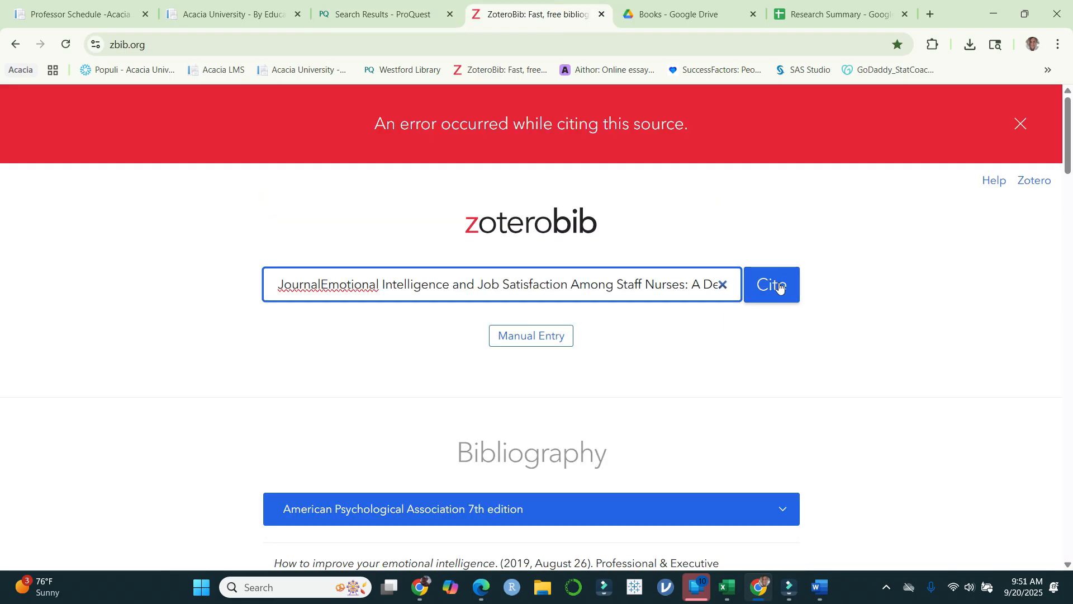
click(780, 287)
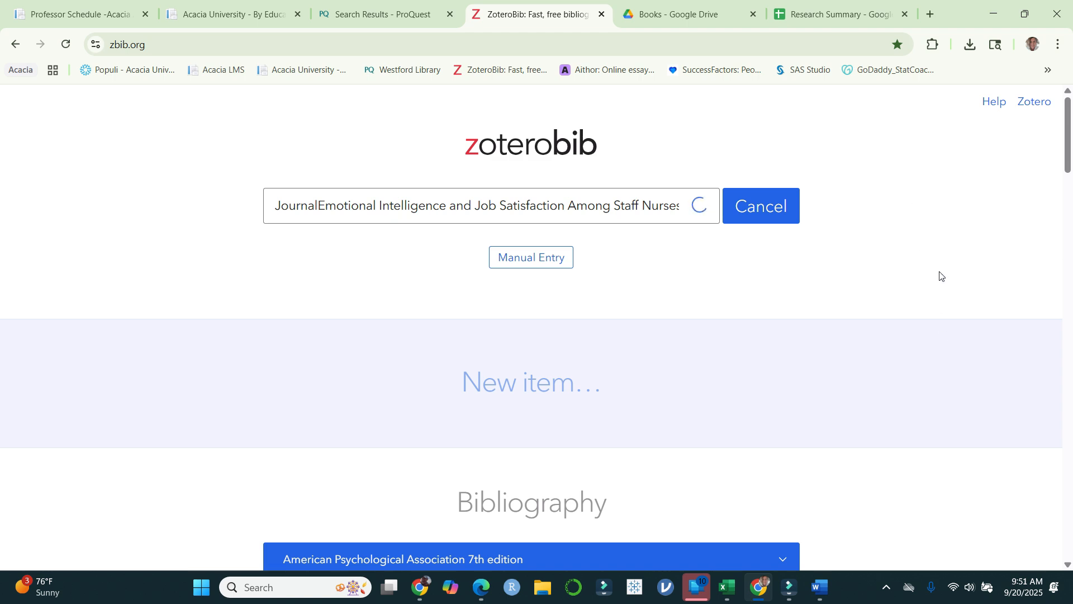
Step: Add the journal article "Emotional intelligence and job satisfaction among staff nurses: a cross-sectional study" to the ZoteroBib bibliography
scroll(906, 259, down, 2)
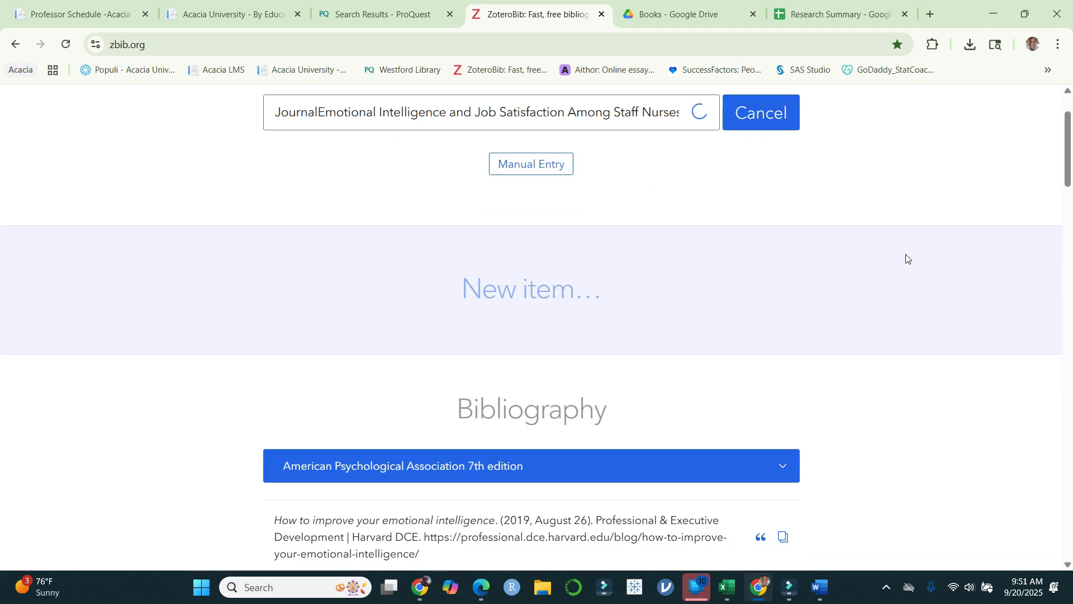
click(420, 587)
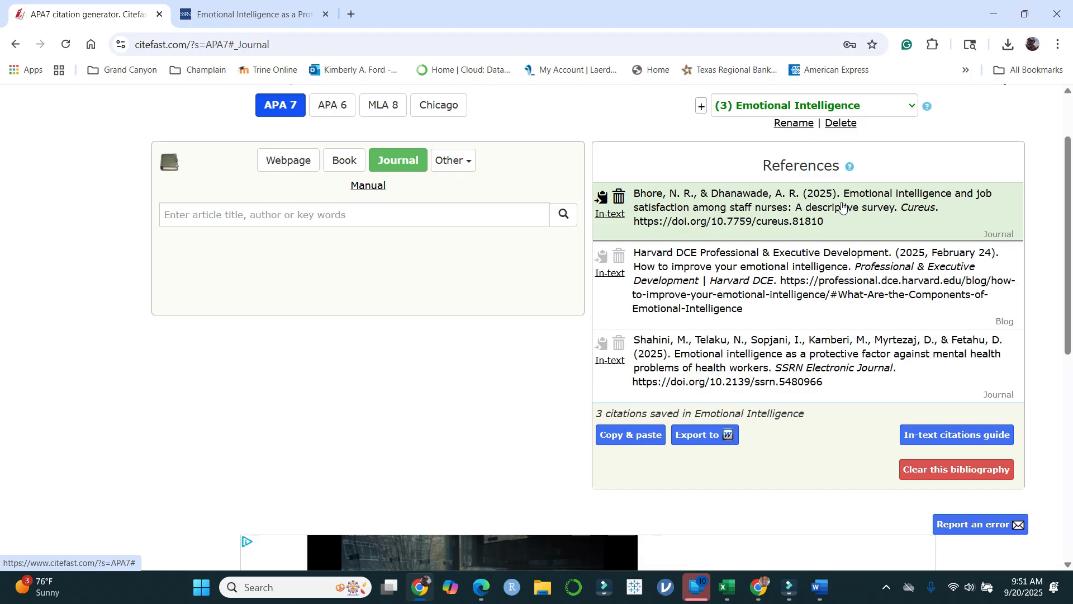
click(760, 598)
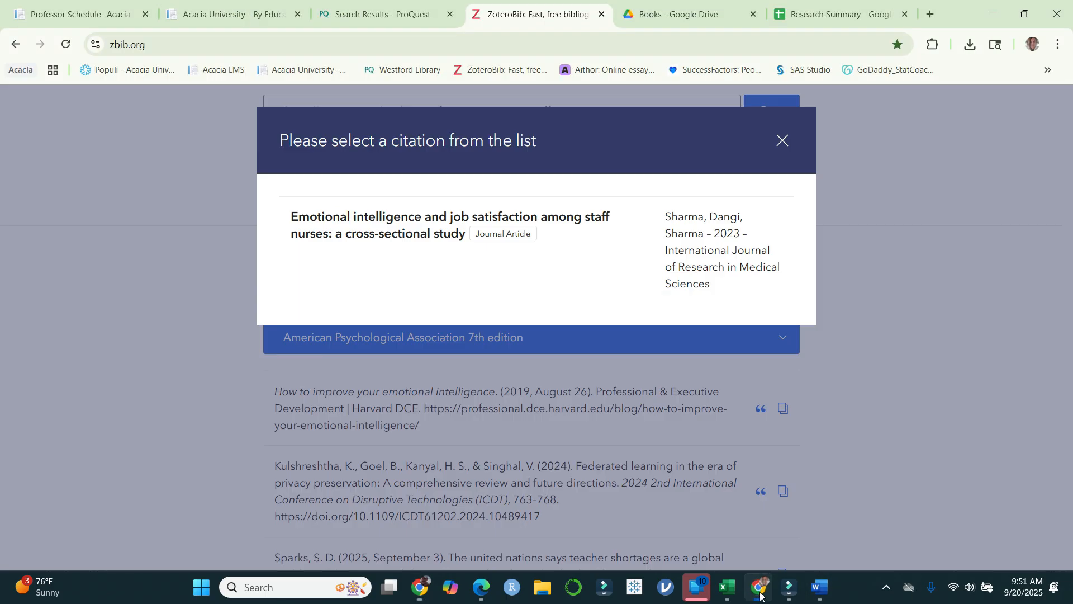
click(511, 235)
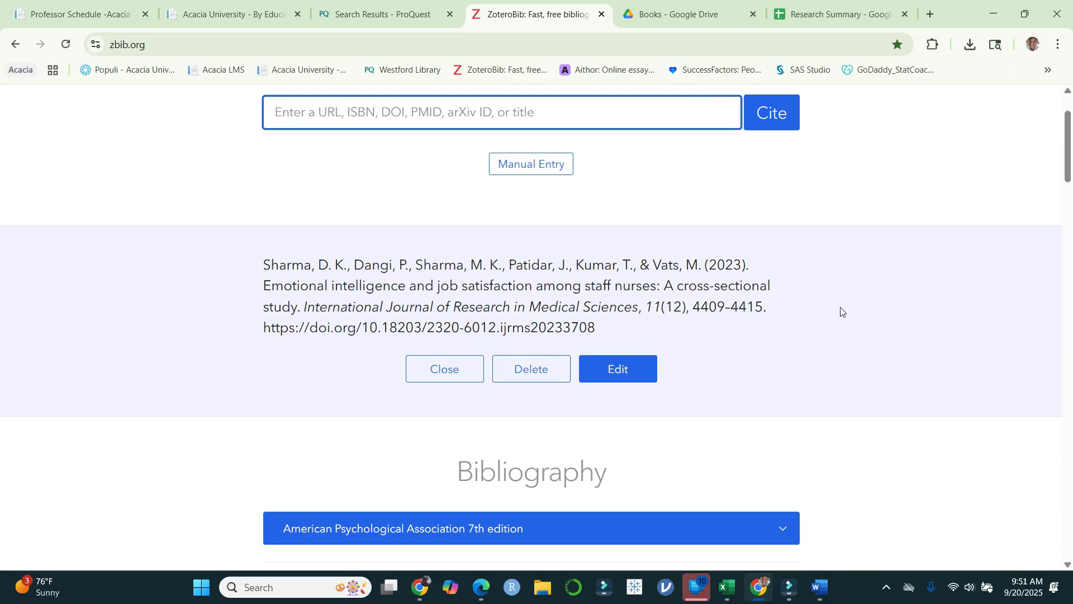
Step: Examine the APA 7th edition entries in the ZoteroBib bibliography and the options for copying single entries or the whole list
scroll(837, 346, down, 4)
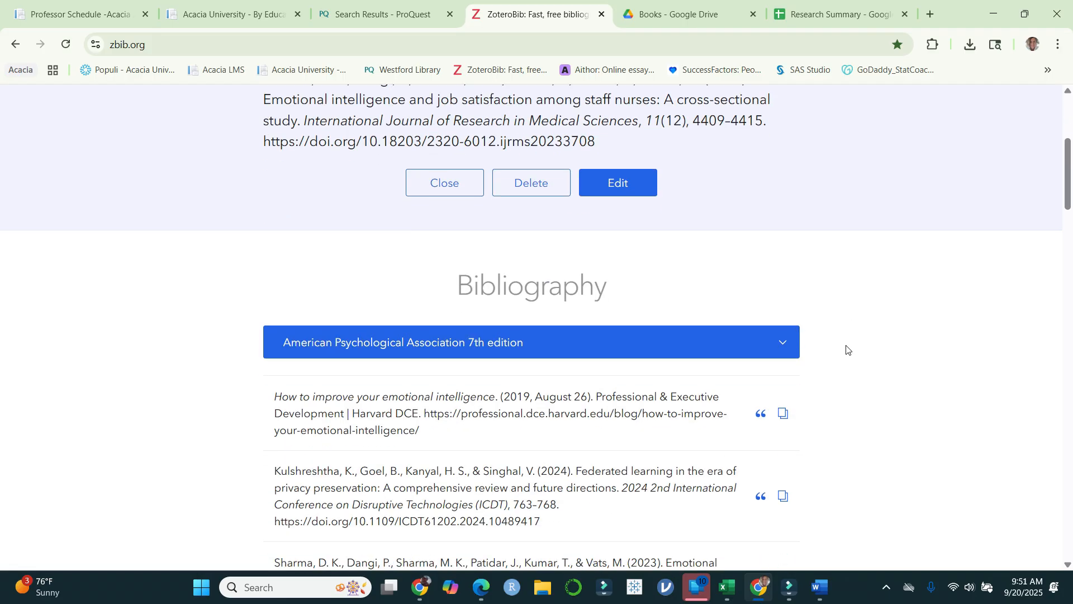
scroll(546, 367, down, 2)
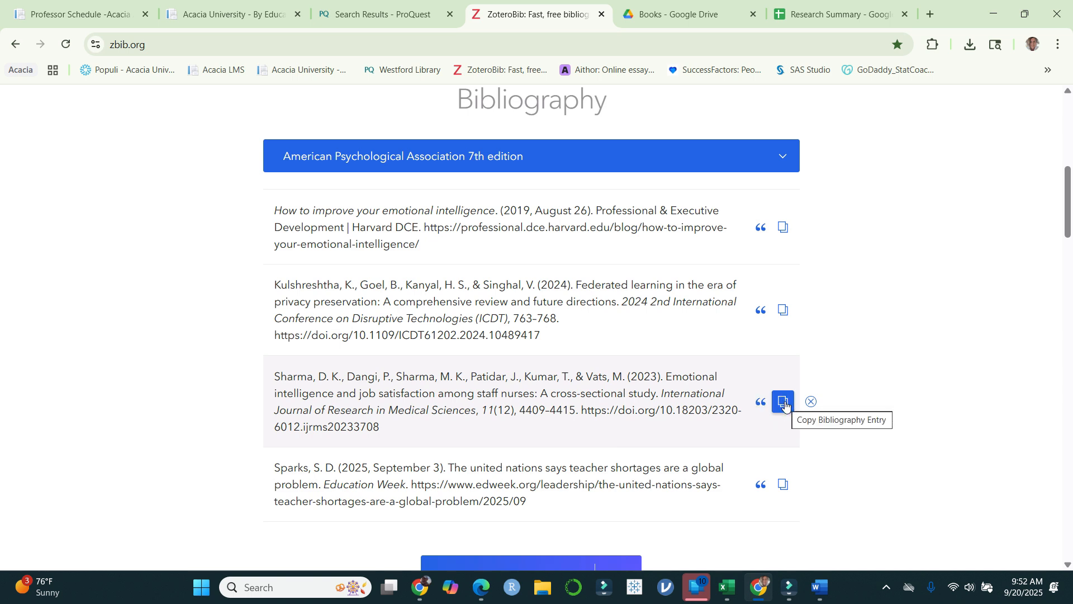
scroll(867, 388, down, 5)
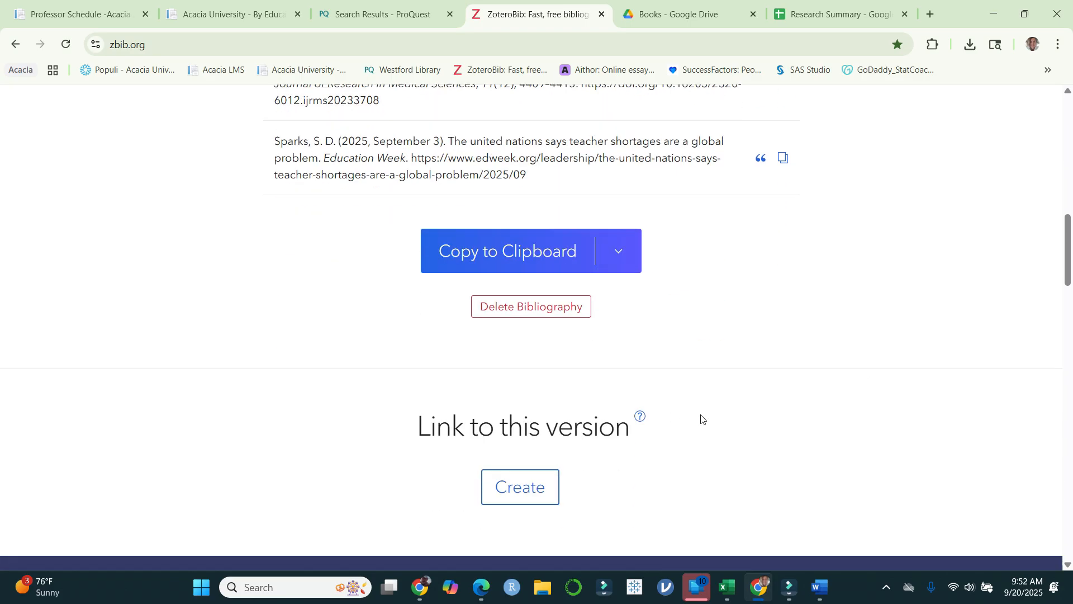
scroll(710, 419, down, 1)
scroll(782, 353, up, 10)
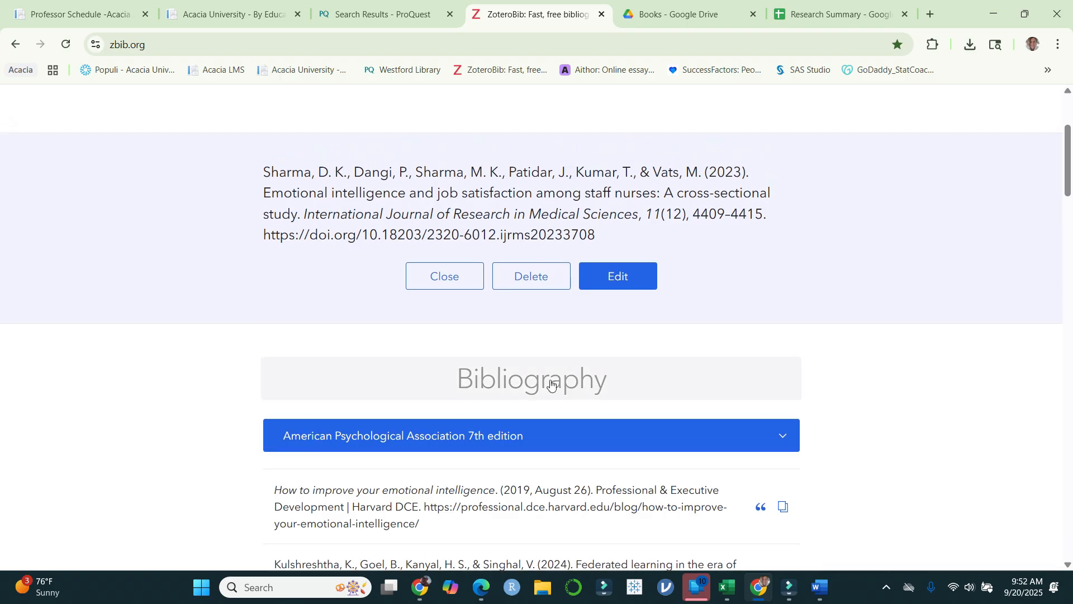
scroll(477, 391, down, 2)
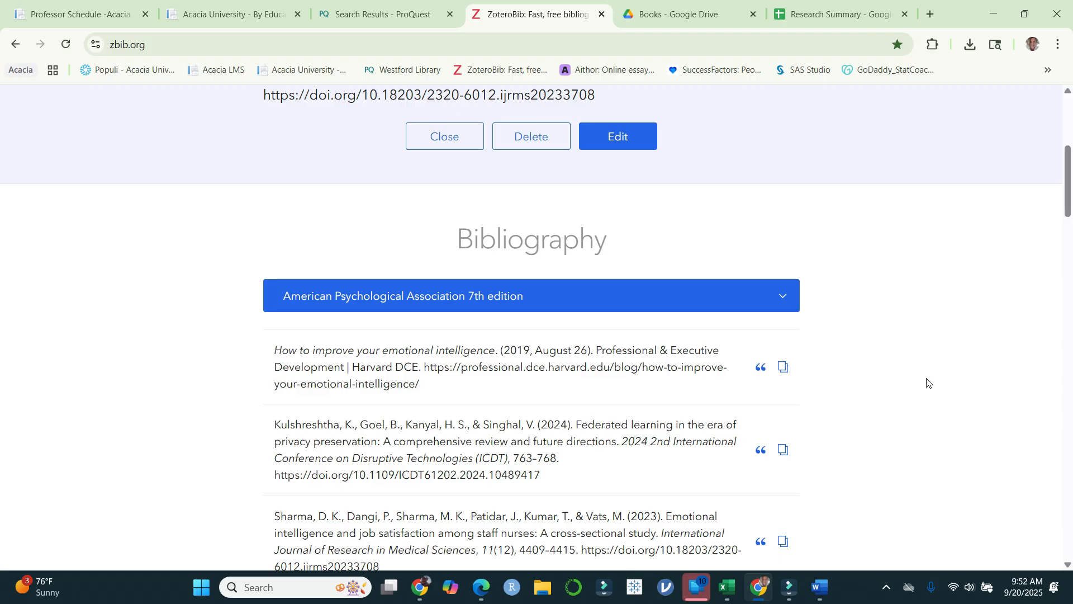
scroll(920, 359, down, 2)
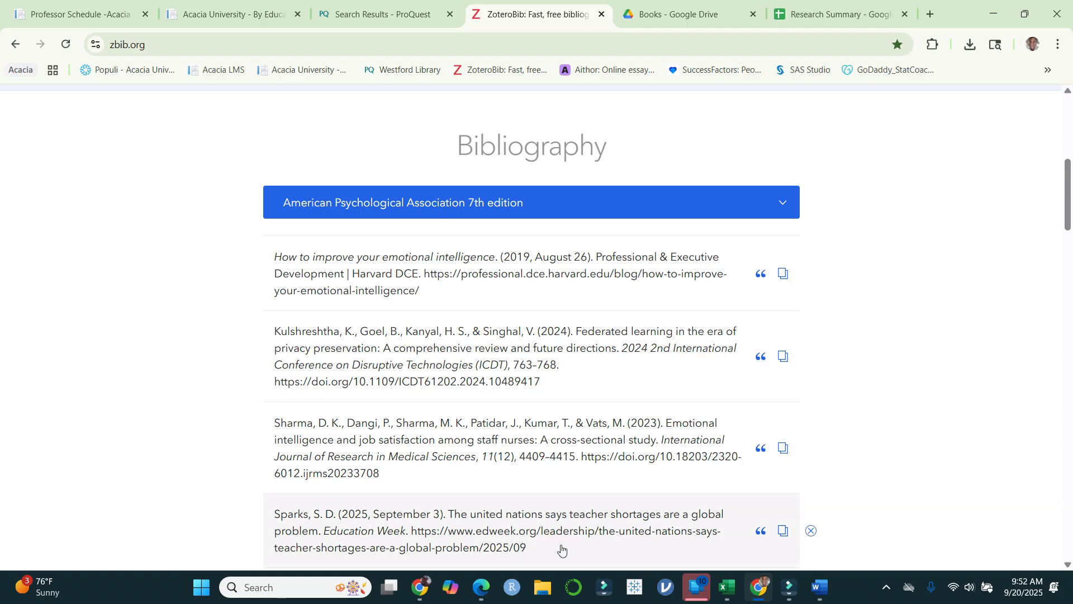
Step: Check the Citefast references again, and switch to the Research Summary workbook in Excel to view its first article rows
click(421, 586)
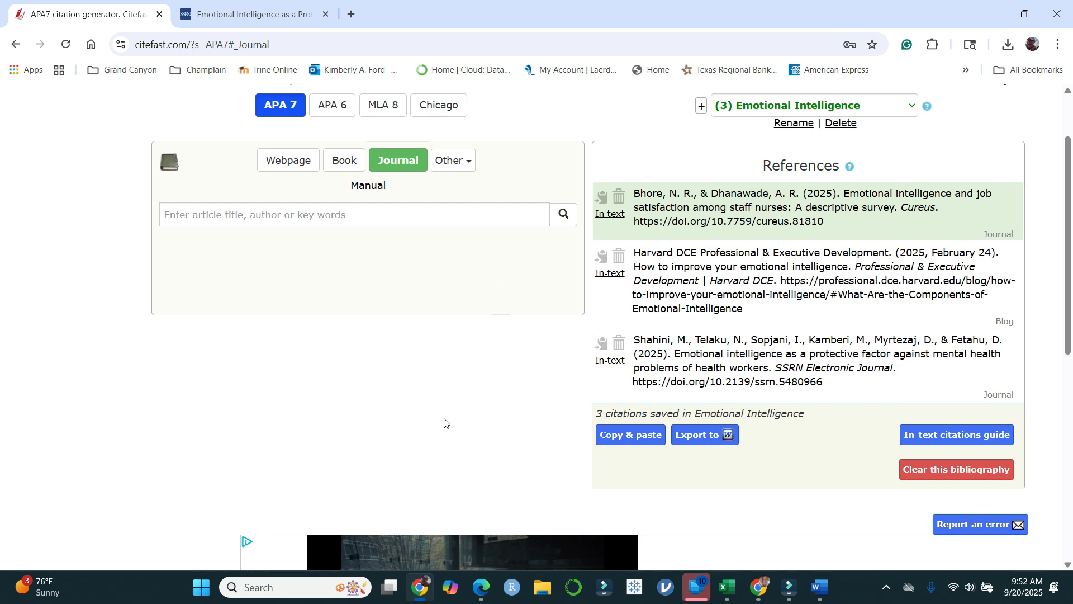
mouse_move(824, 588)
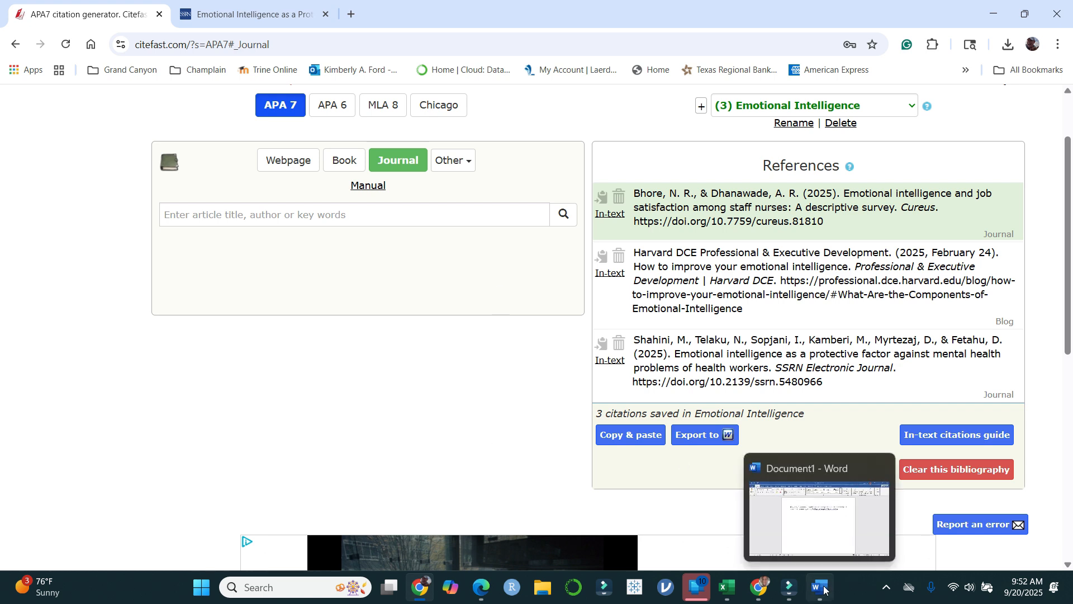
click(726, 587)
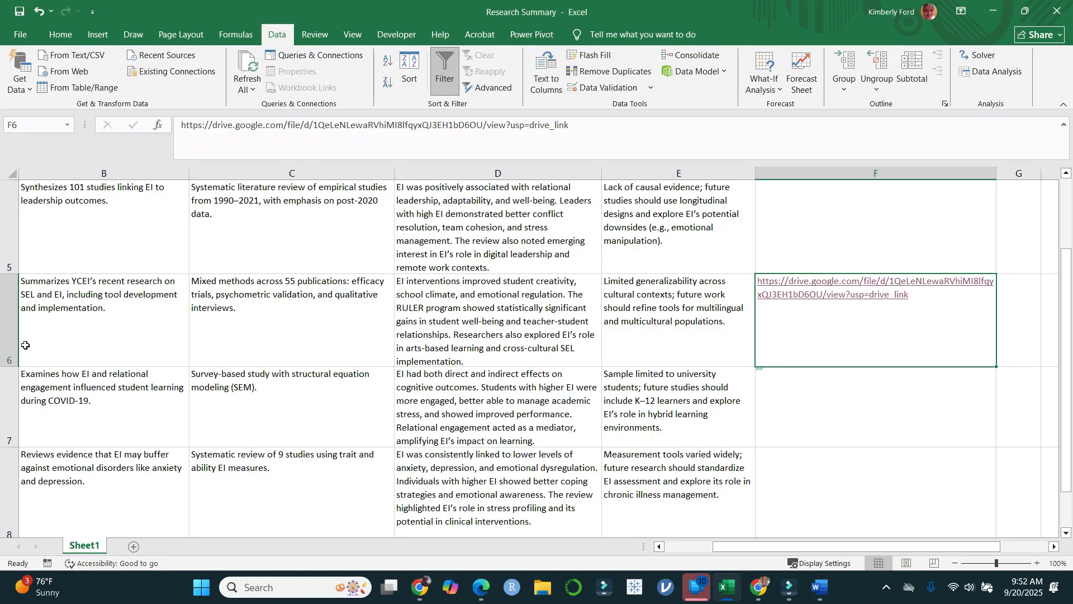
scroll(322, 365, up, 2)
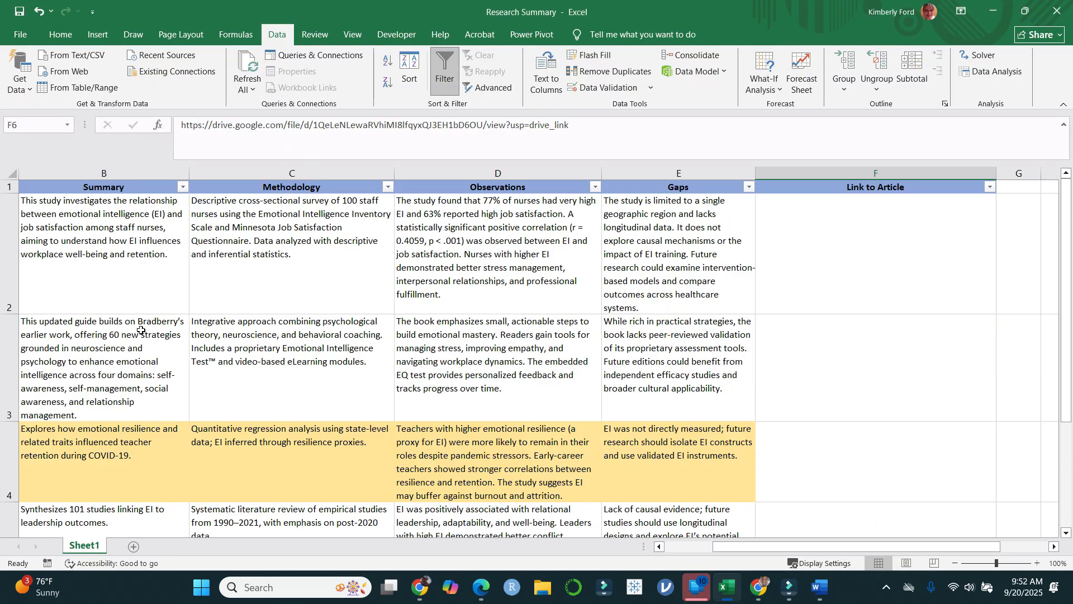
Step: Copy the title of the 2024 Simon & Schuster book from cell A3 of the Research Summary worksheet
drag(777, 547, 728, 548)
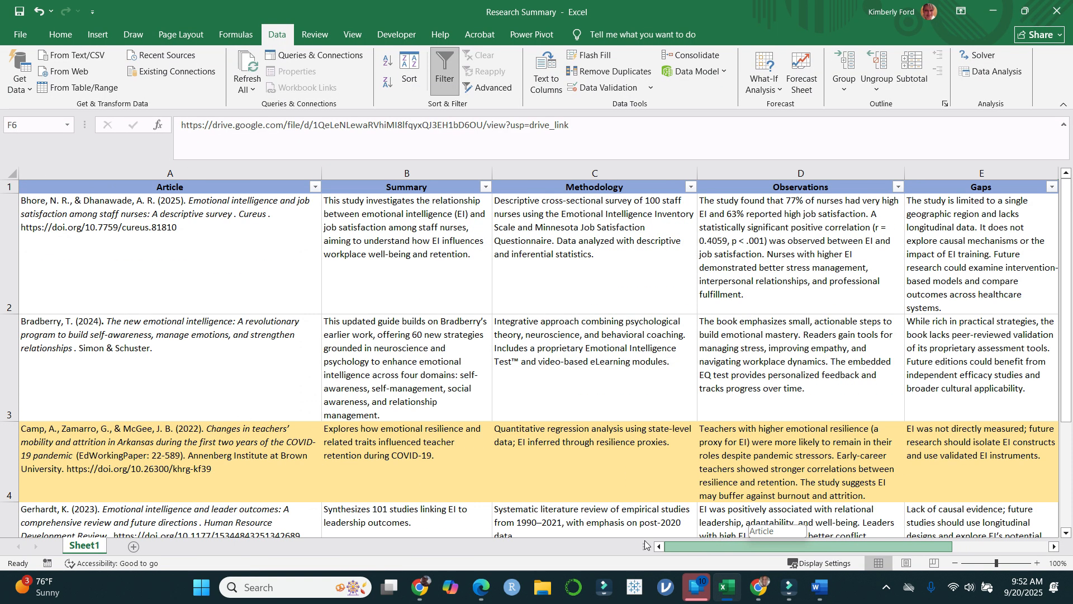
click(110, 325)
double_click(110, 325)
drag(106, 323, 77, 351)
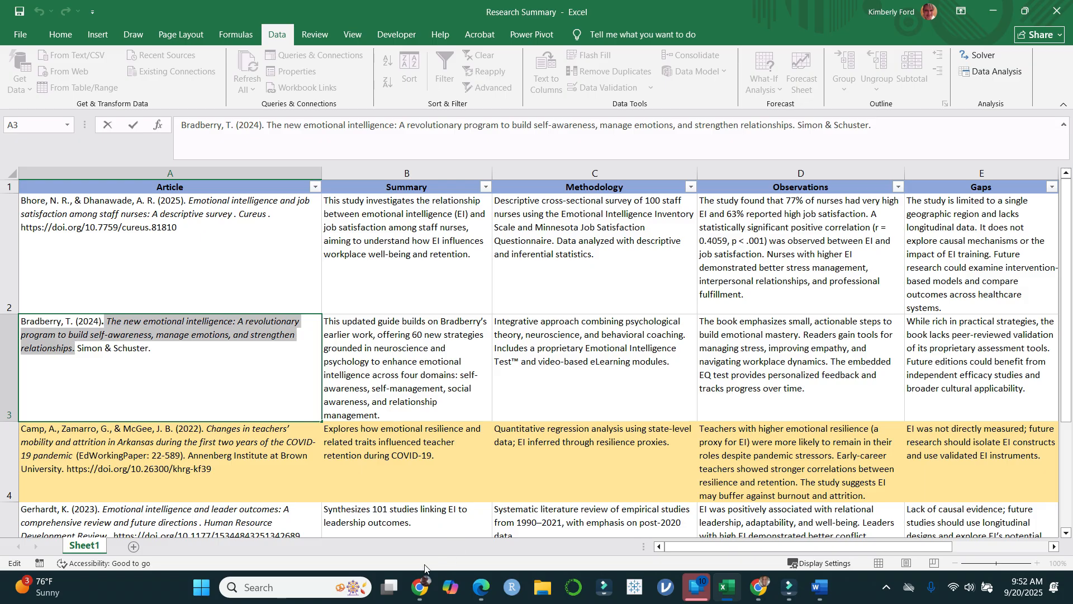
Step: Switch to Citefast, search the book sources for the copied title without its final period, and look through the suggested books
click(420, 587)
click(355, 157)
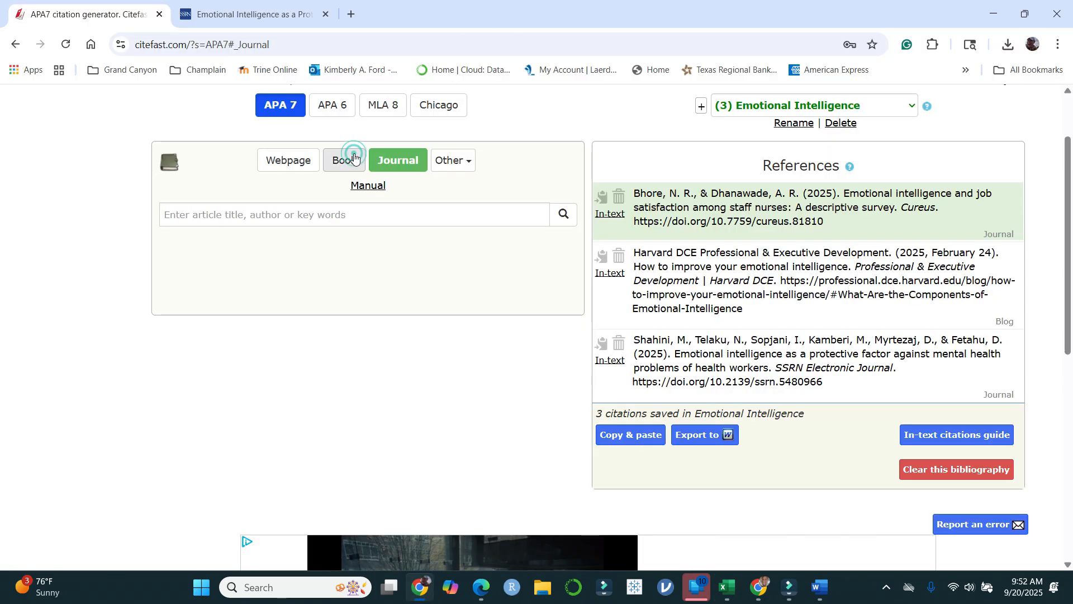
click(341, 213)
key(ctrl+v)
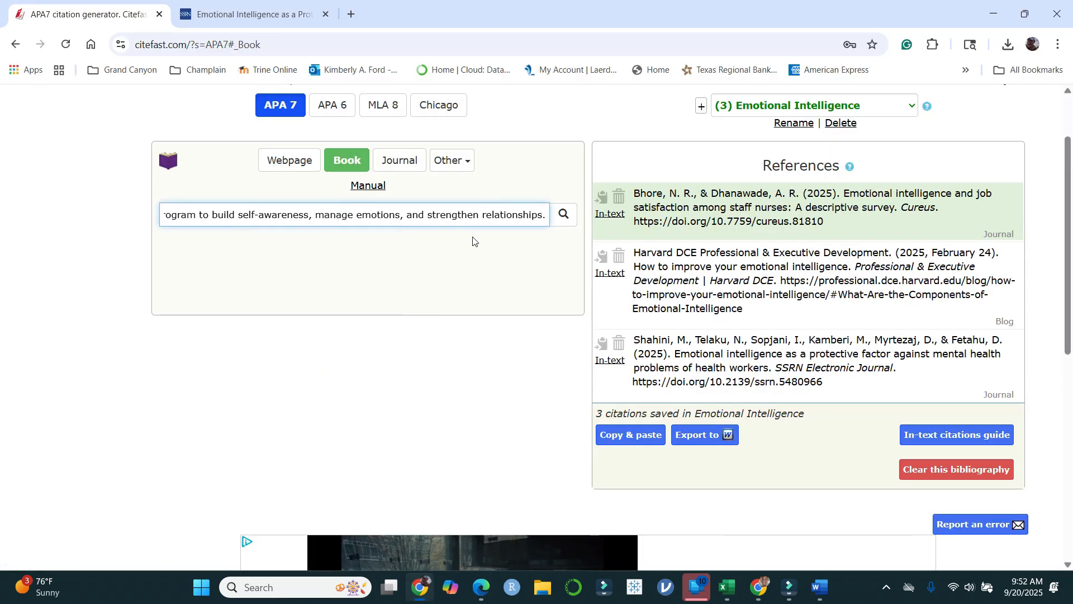
key(BackSpace)
click(565, 225)
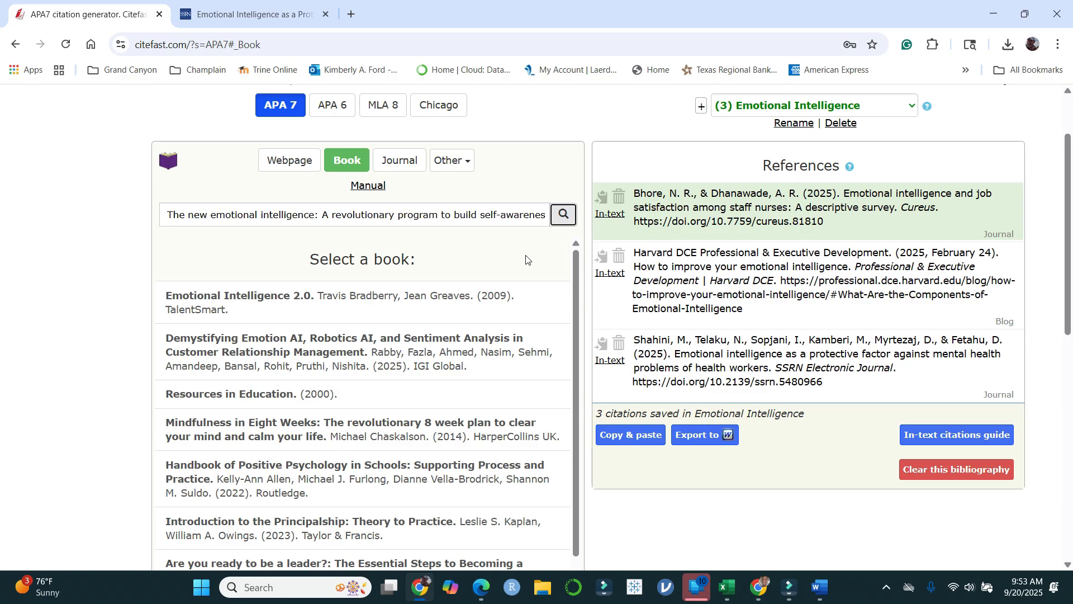
scroll(363, 319, down, 1)
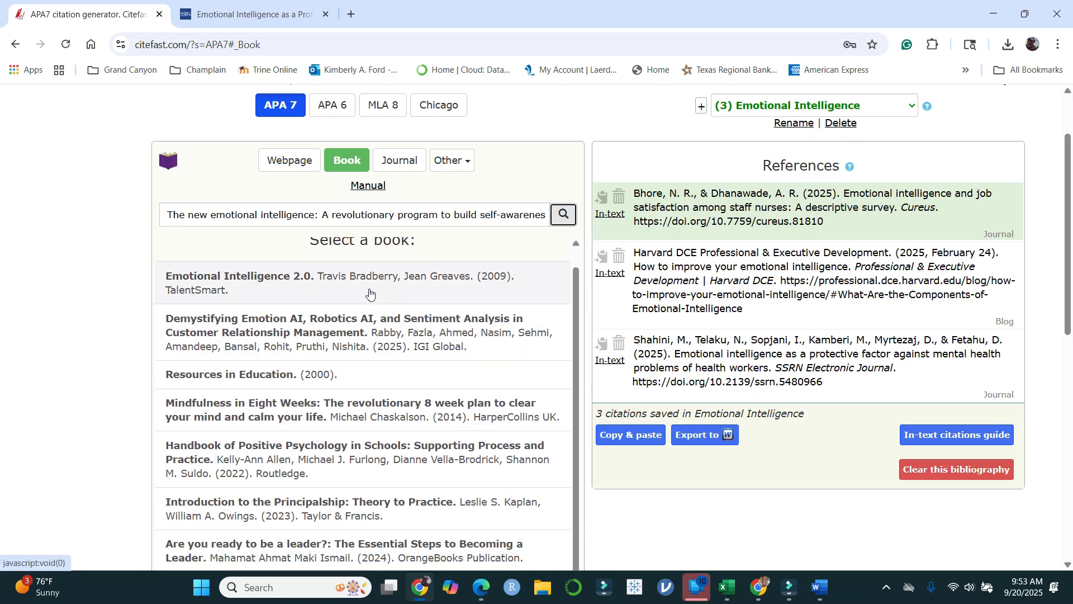
scroll(397, 342, down, 1)
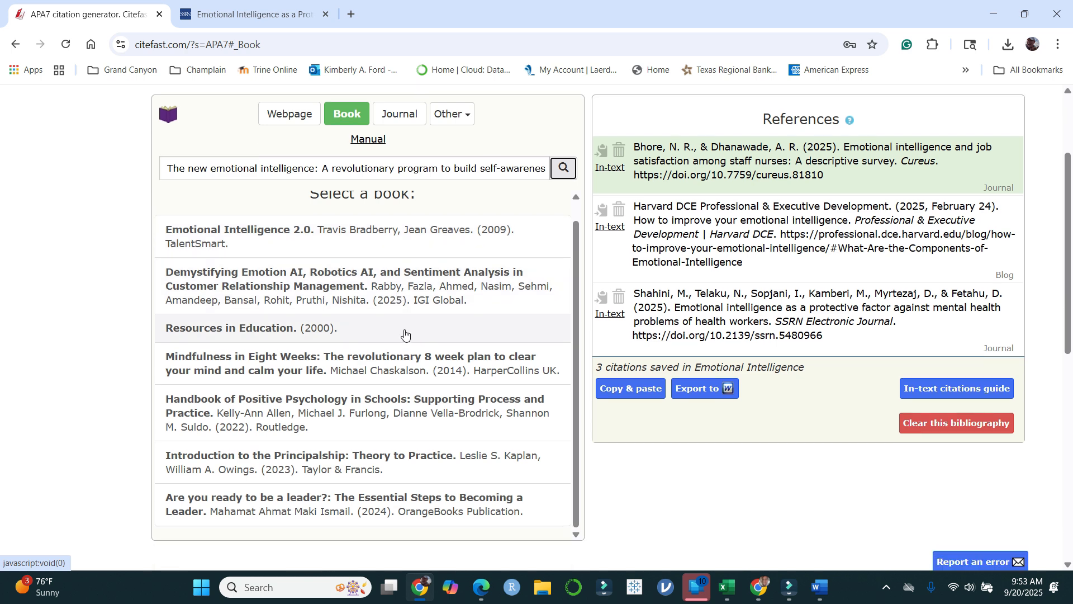
scroll(412, 330, down, 2)
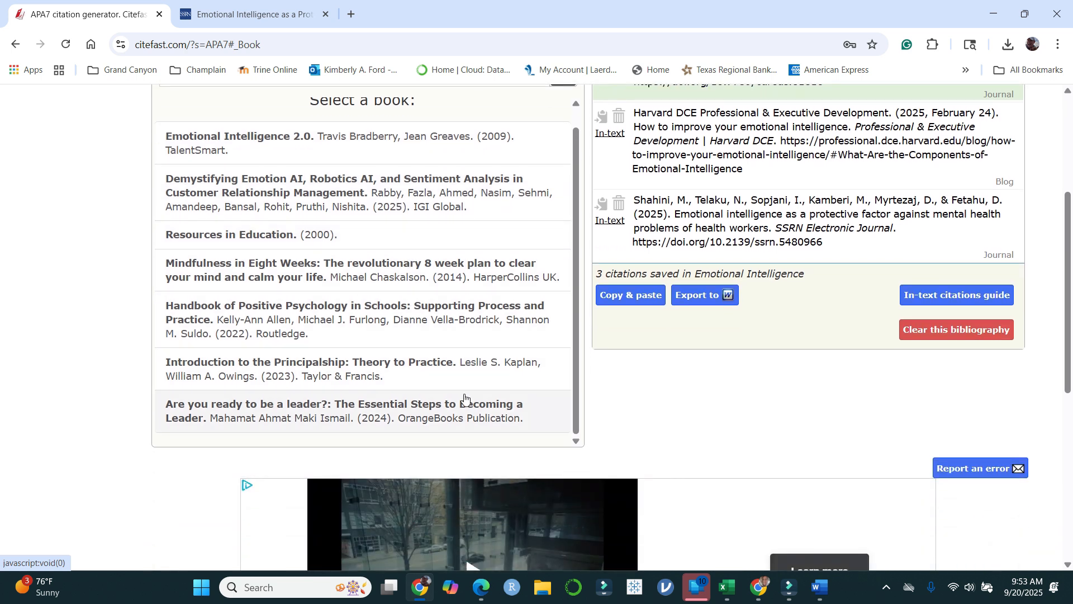
scroll(485, 307, up, 1)
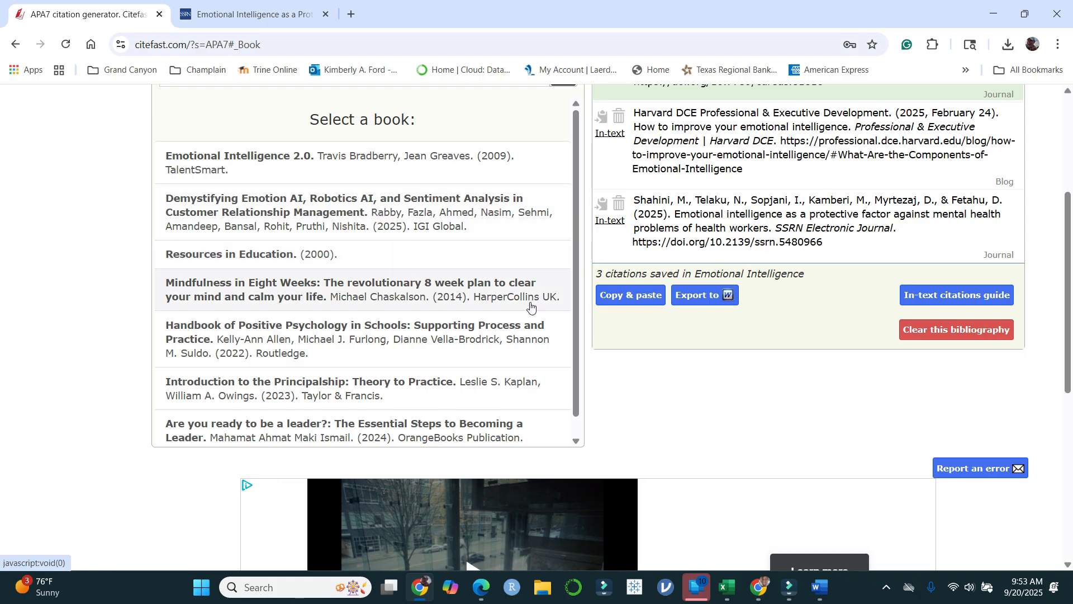
scroll(506, 280, up, 3)
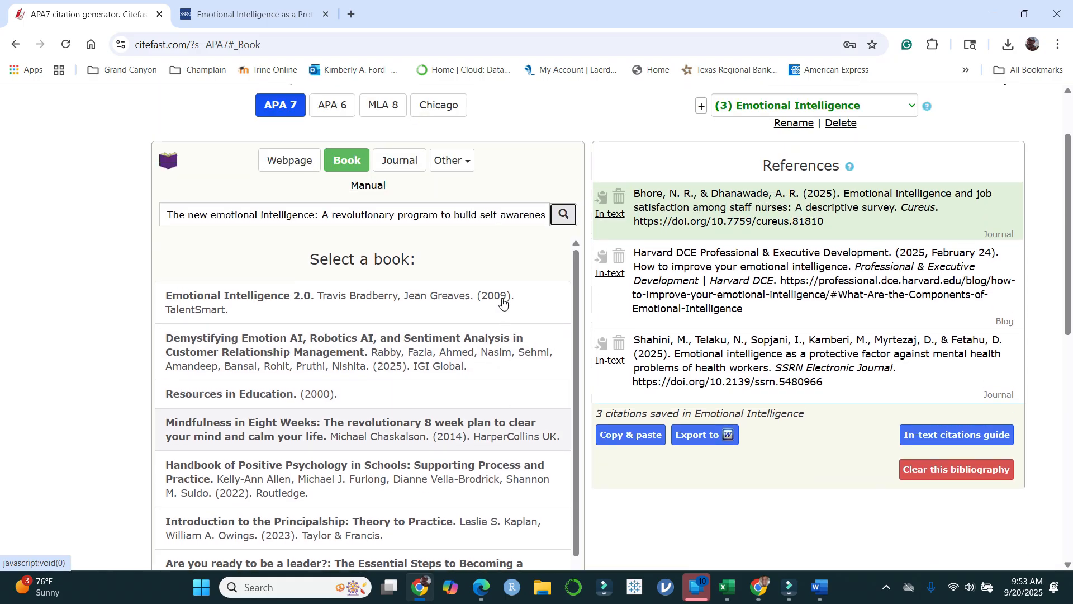
Step: Start a manual book citation, check the author in the Research Summary workbook, and fill in the first and middle initials
click(367, 186)
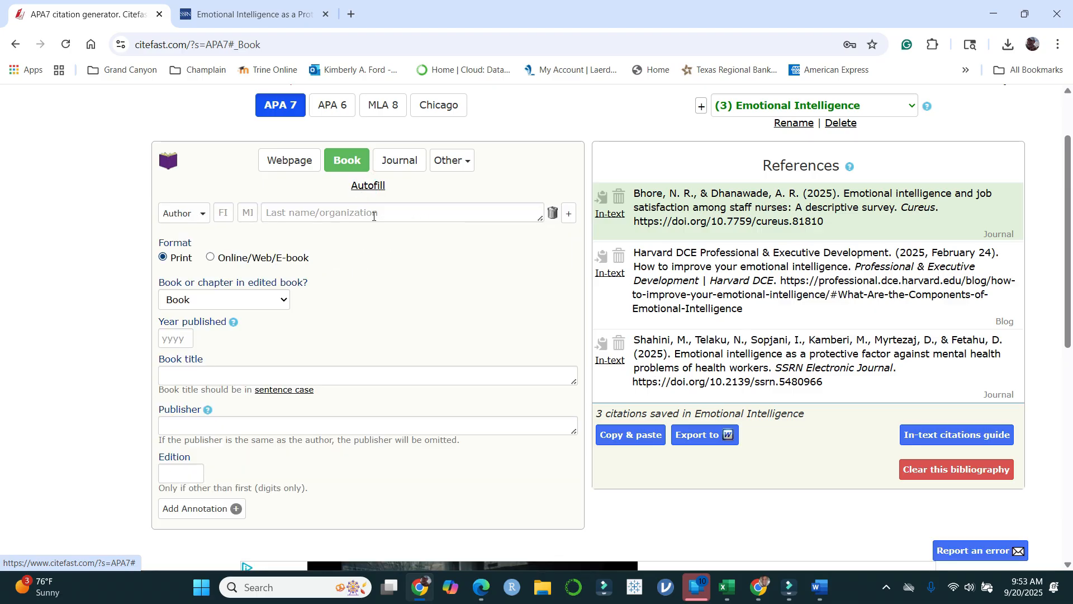
click(222, 212)
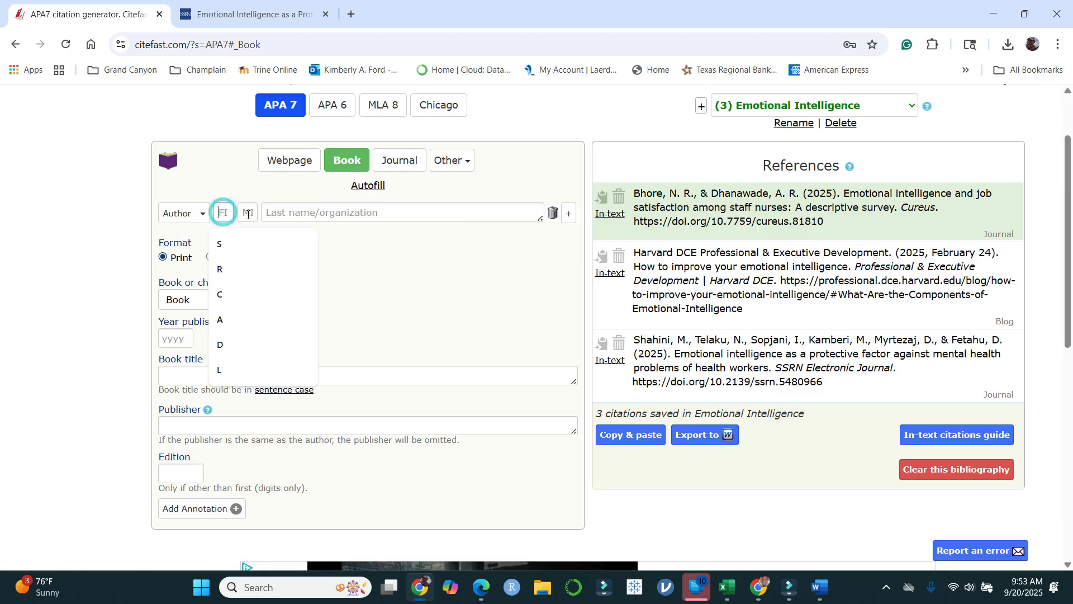
click(727, 587)
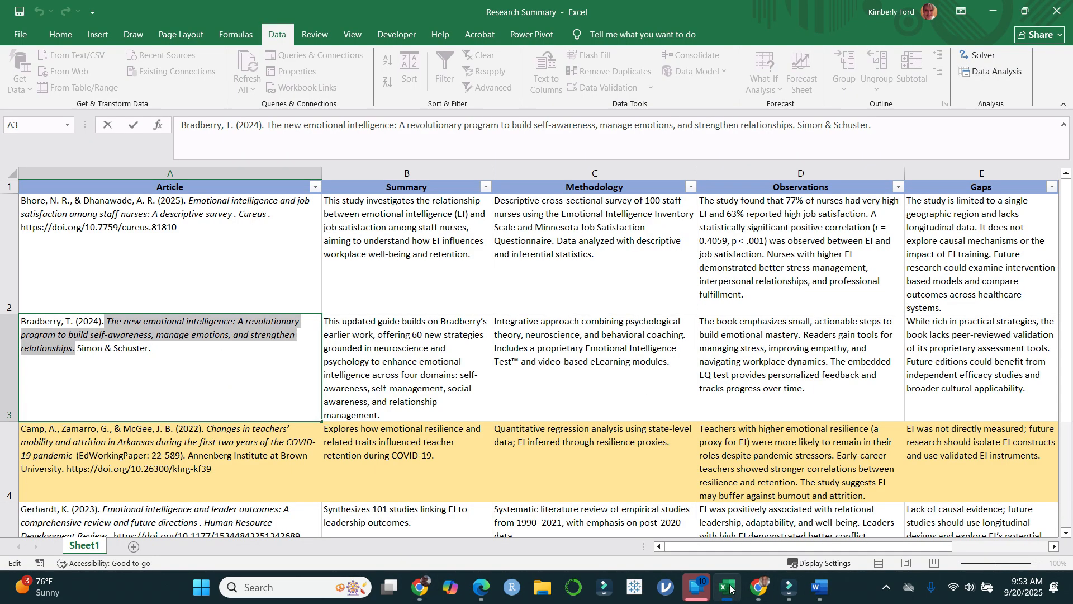
click(420, 587)
text(R)
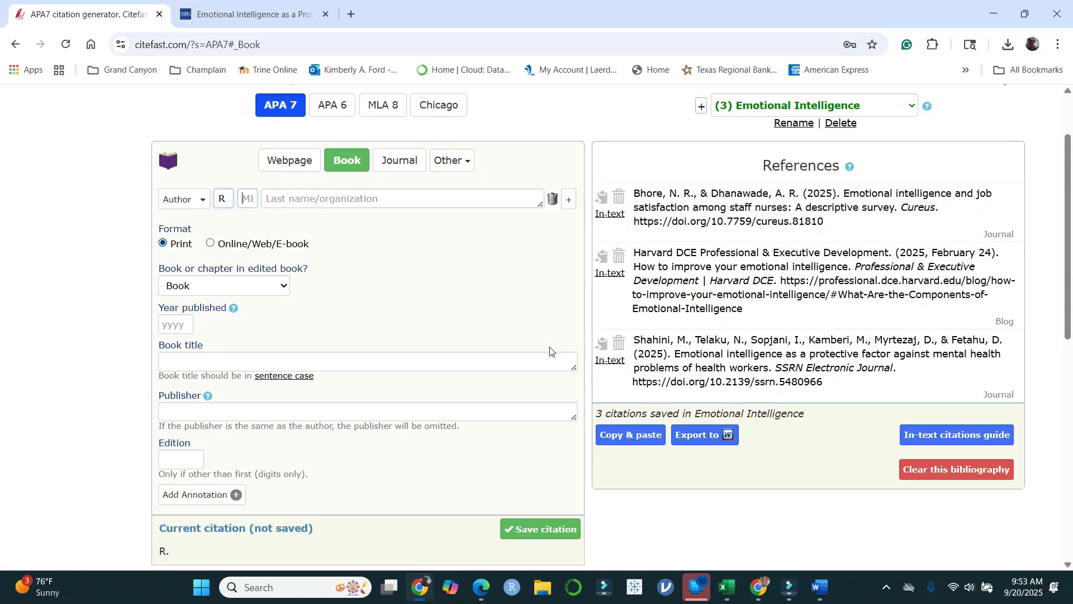
key(shift+Tab)
text(T)
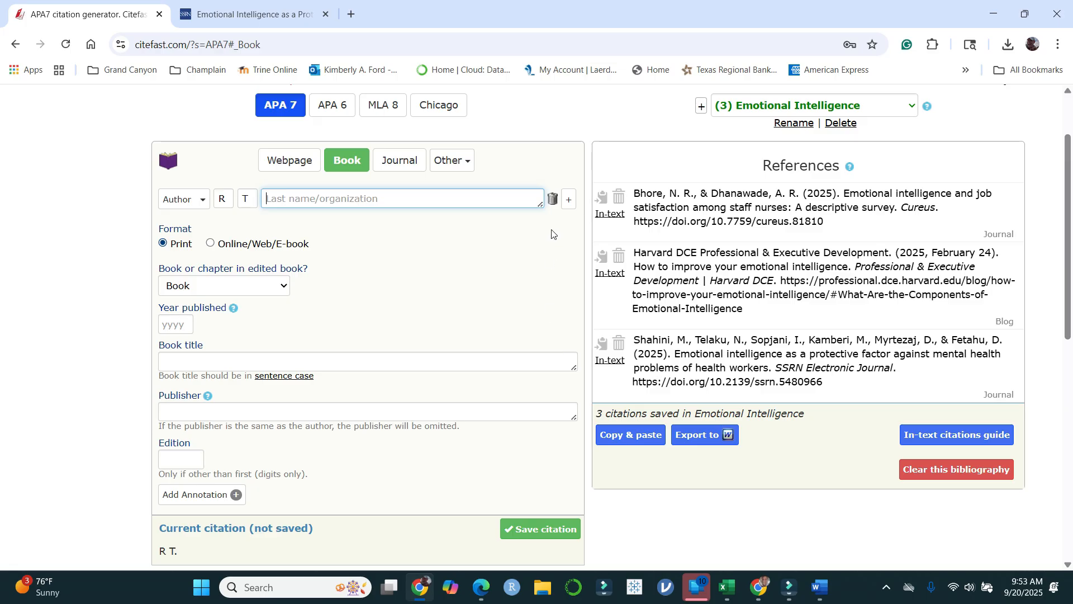
Step: Correct the author's first initial, clear the middle initial, and enter the author's last name
click(227, 198)
key(BackSpace)
text(T)
click(244, 200)
click(303, 201)
text(Bradburty)
key(BackSpace)
key(BackSpace)
text(y)
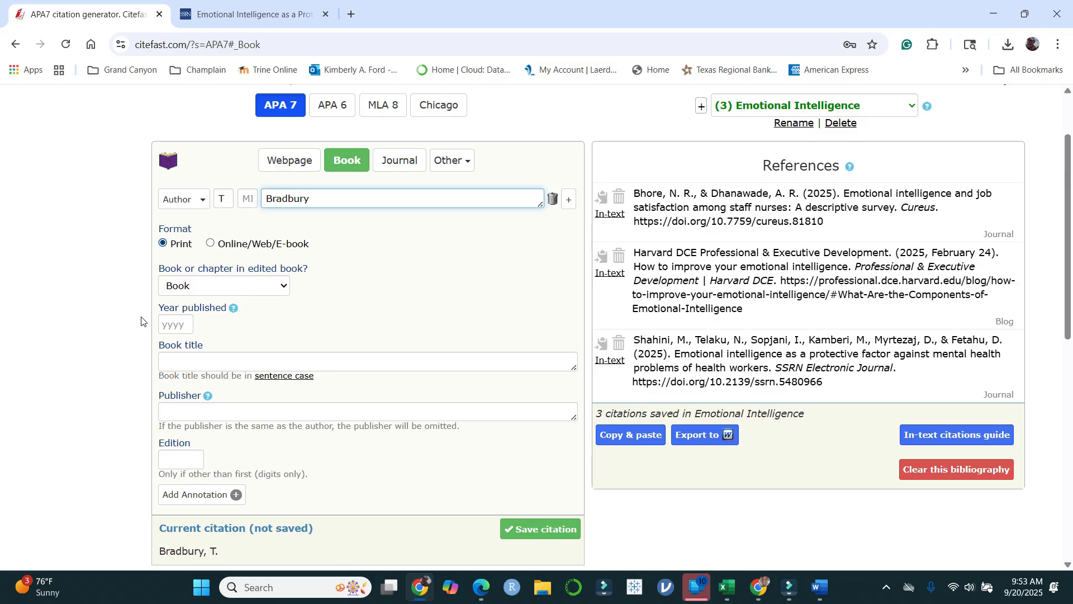
Step: Set the year published to 2024 and fill in the book title with the one copied from cell A3 of the Excel workbook
click(168, 322)
text(2024)
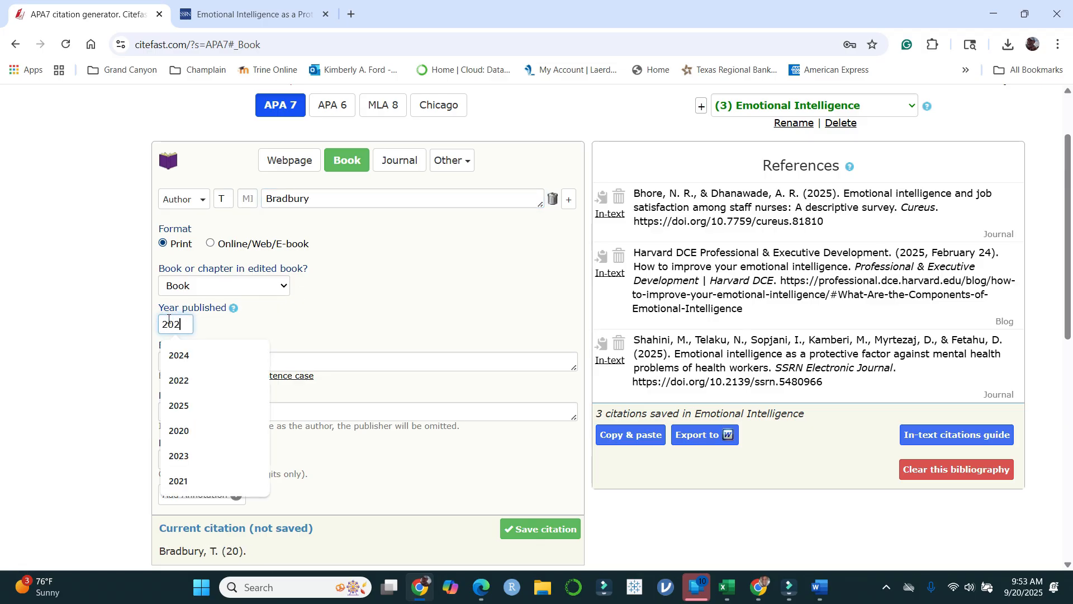
click(370, 362)
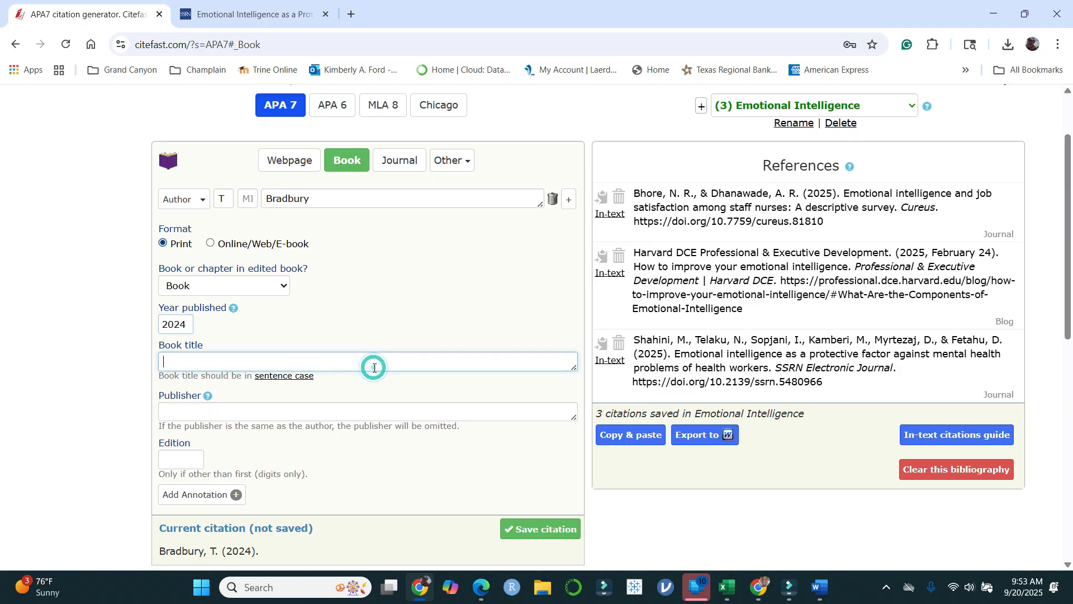
scroll(335, 357, down, 1)
mouse_move(301, 332)
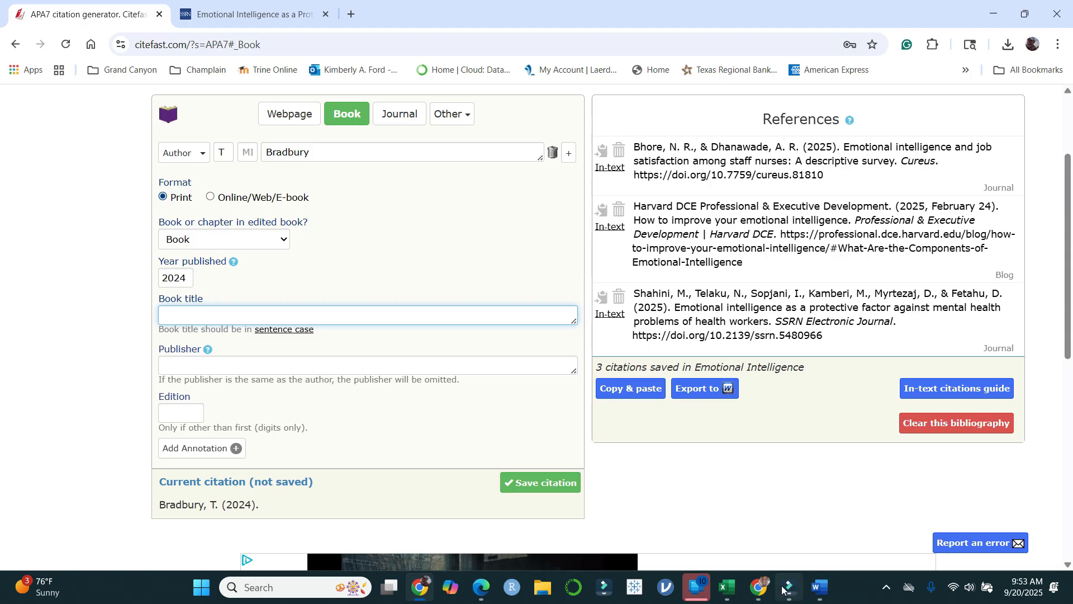
click(727, 587)
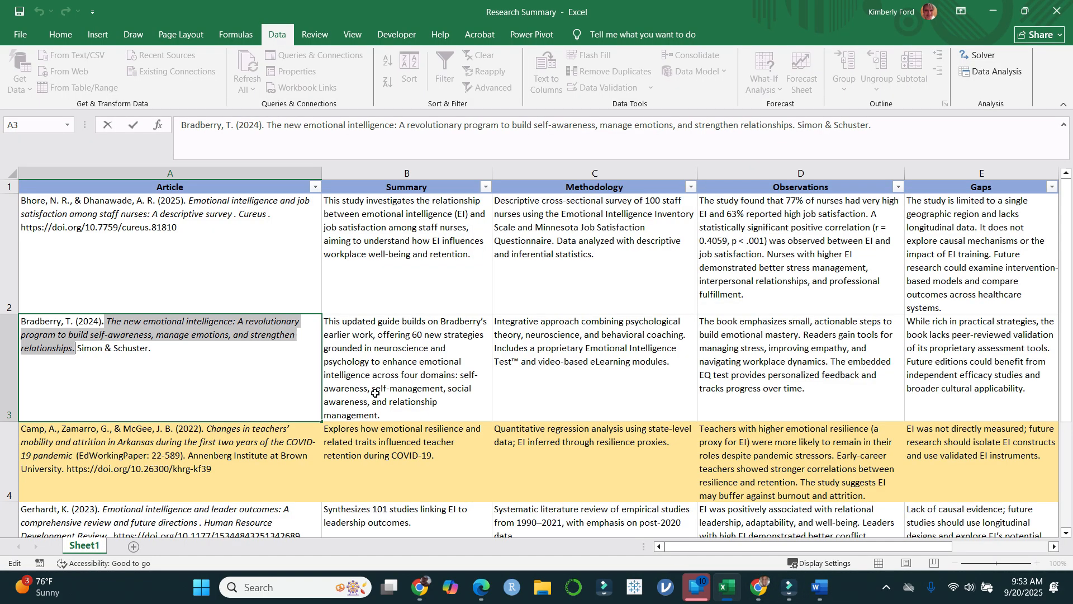
click(162, 339)
drag(106, 321, 76, 351)
key(ctrl+c)
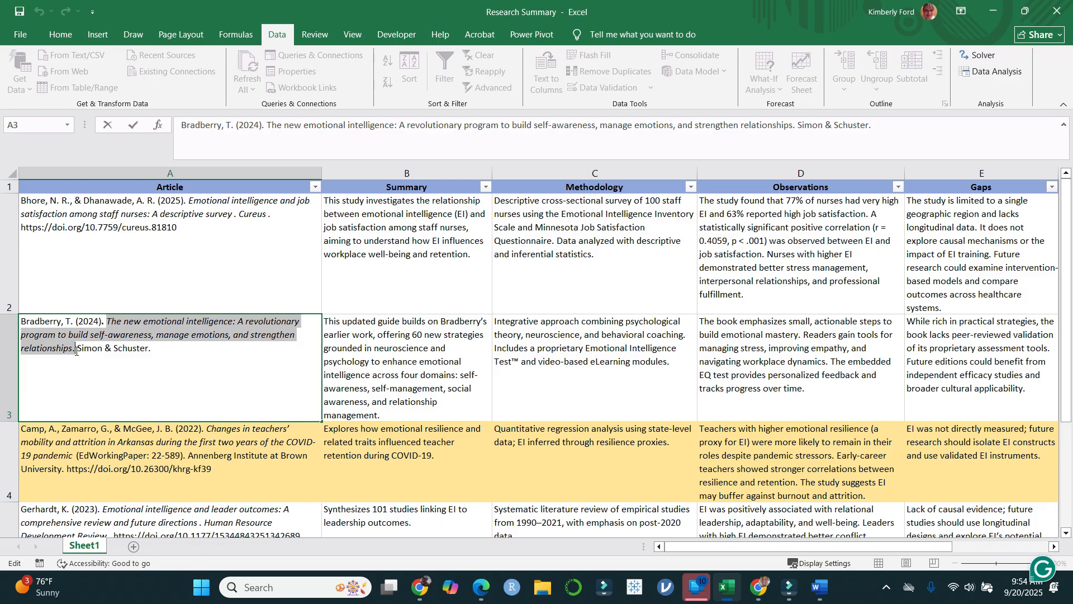
click(425, 584)
click(315, 312)
key(ctrl+v)
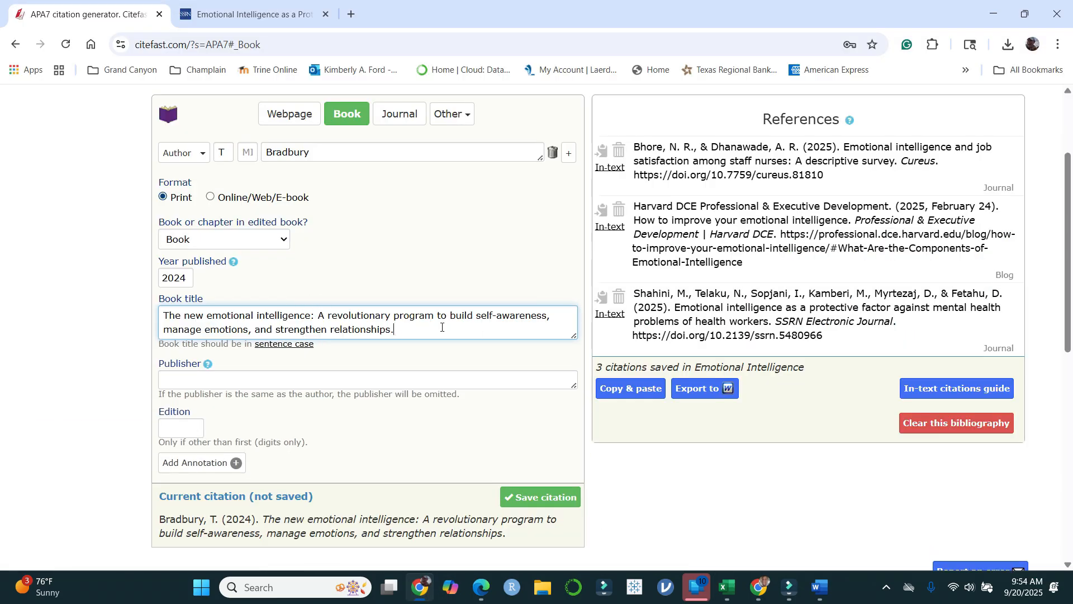
Step: Enter Simon-Schuster as the publisher and save the book citation to the references
click(378, 378)
text(Simon-S)
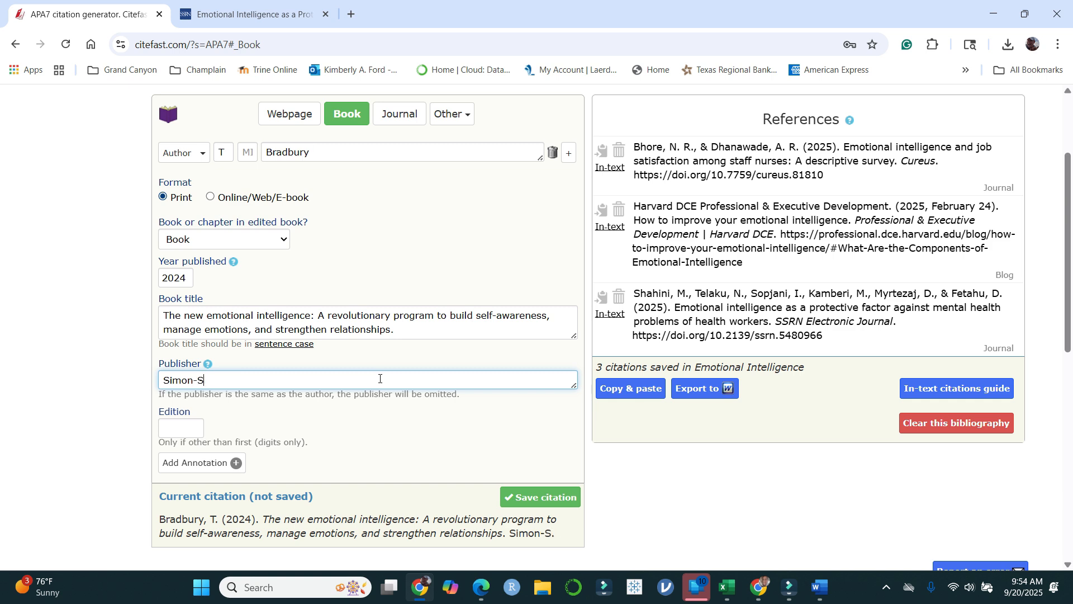
text(chuster)
click(378, 464)
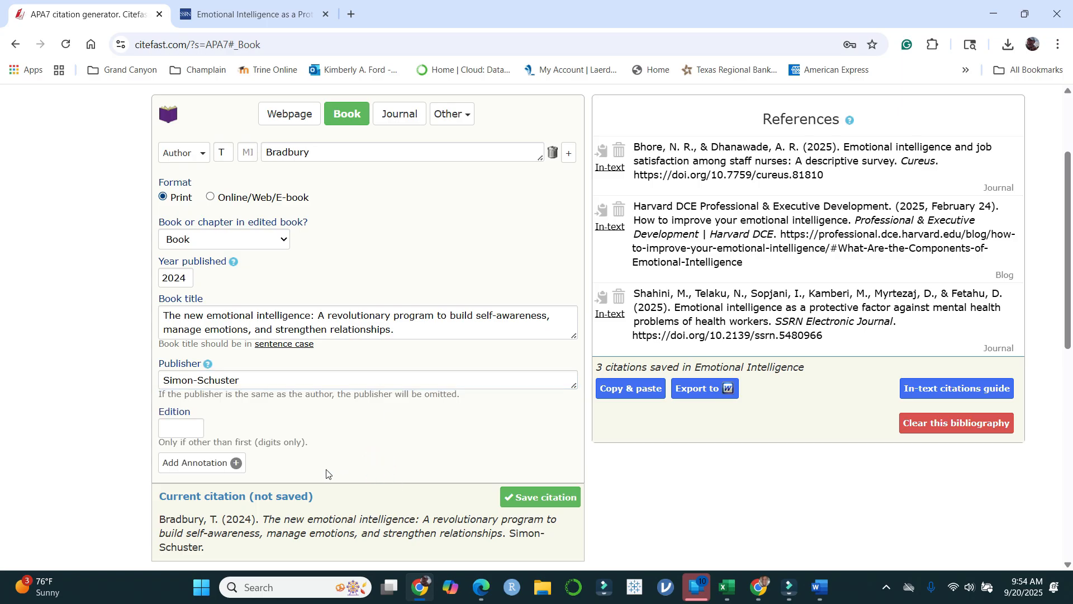
click(549, 497)
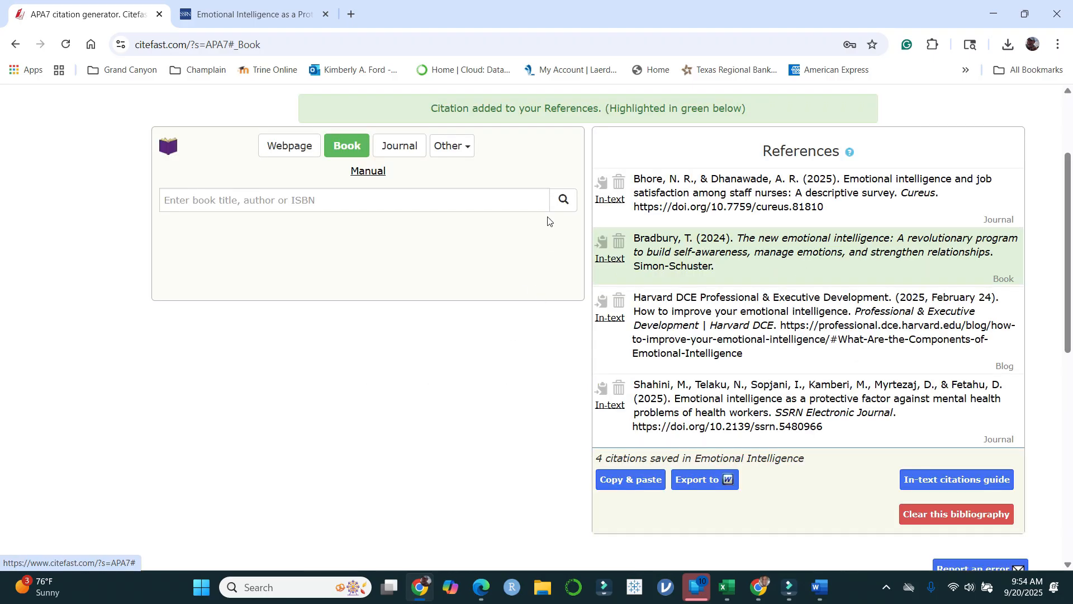
Step: View the other available source types and the in-text citations of the newly added book and the Harvard DCE blog reference
click(467, 148)
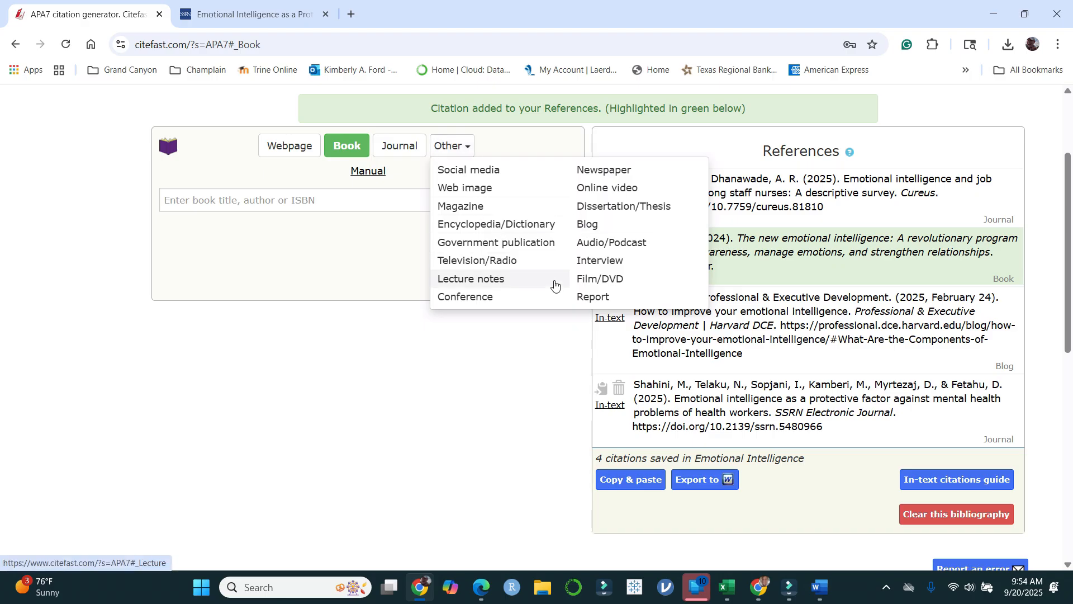
click(503, 426)
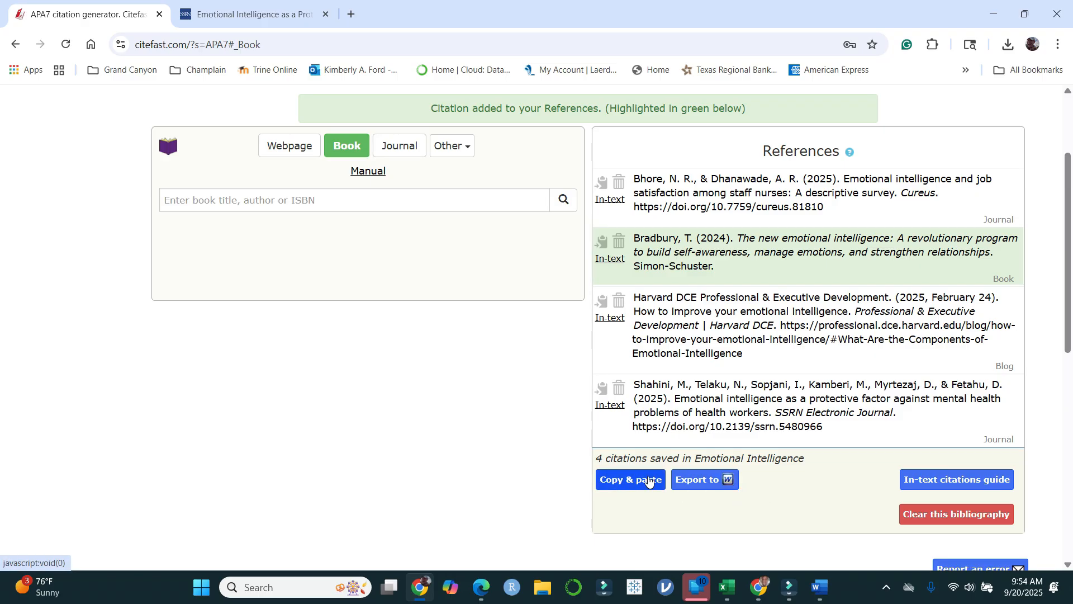
click(609, 258)
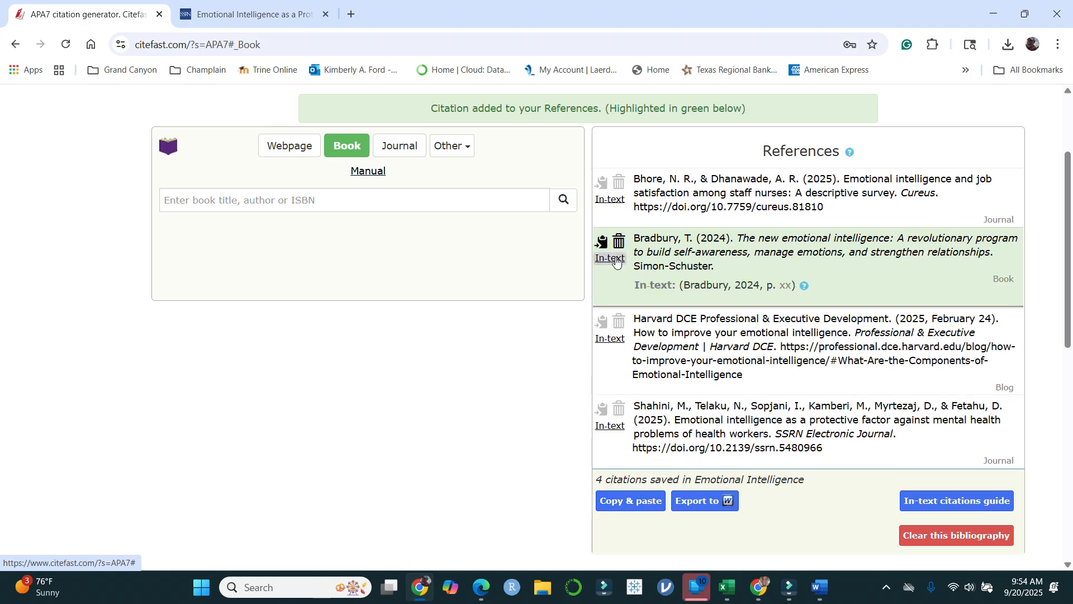
click(609, 258)
click(612, 318)
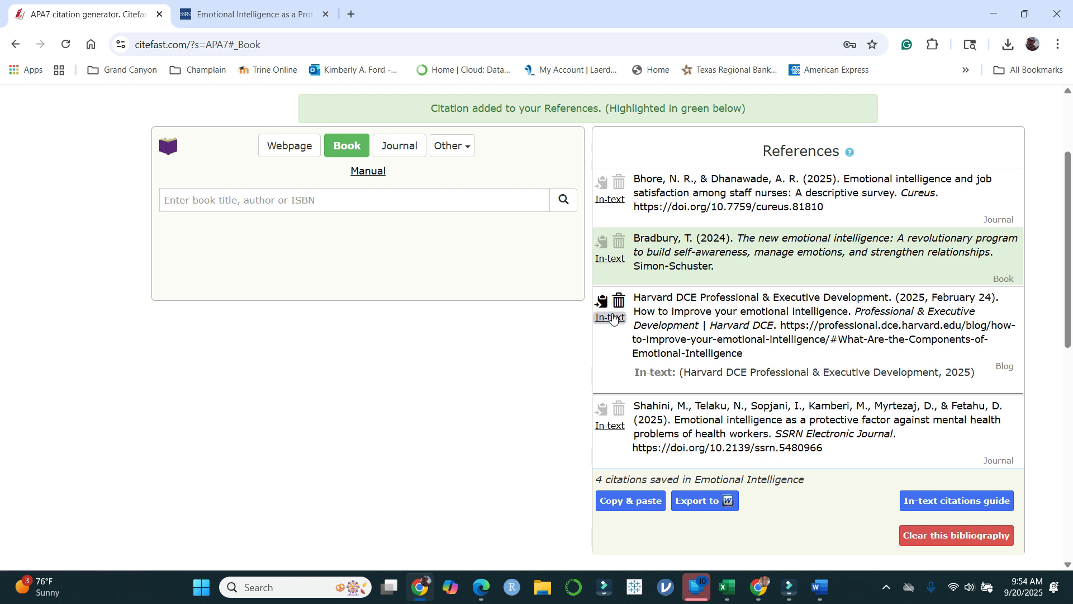
drag(977, 373, 678, 384)
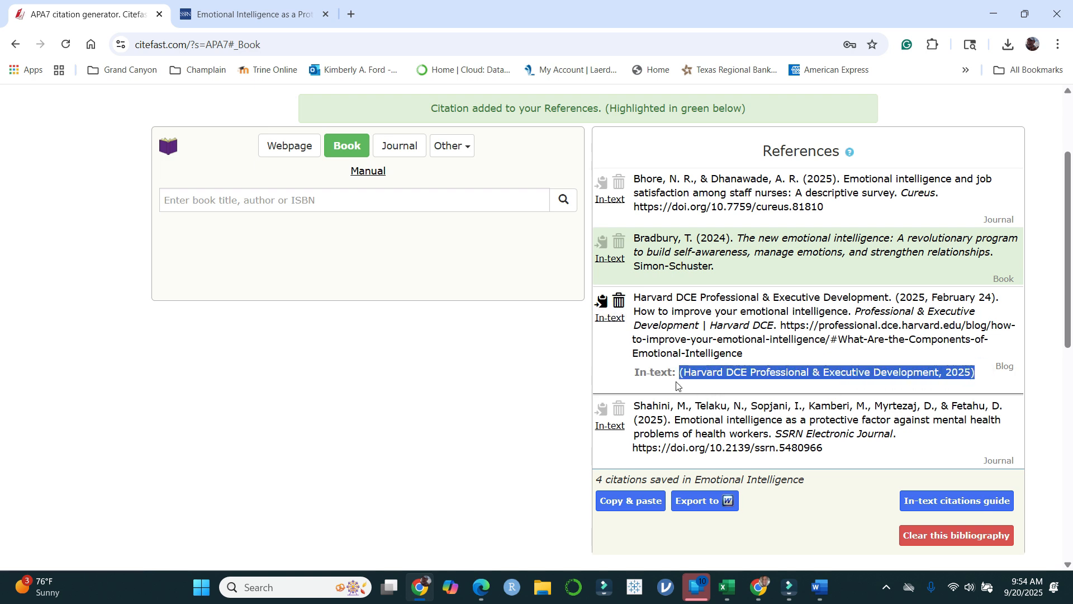
click(610, 317)
Step: Export the Emotional Intelligence references to Word and open the downloaded bibliography document
click(685, 482)
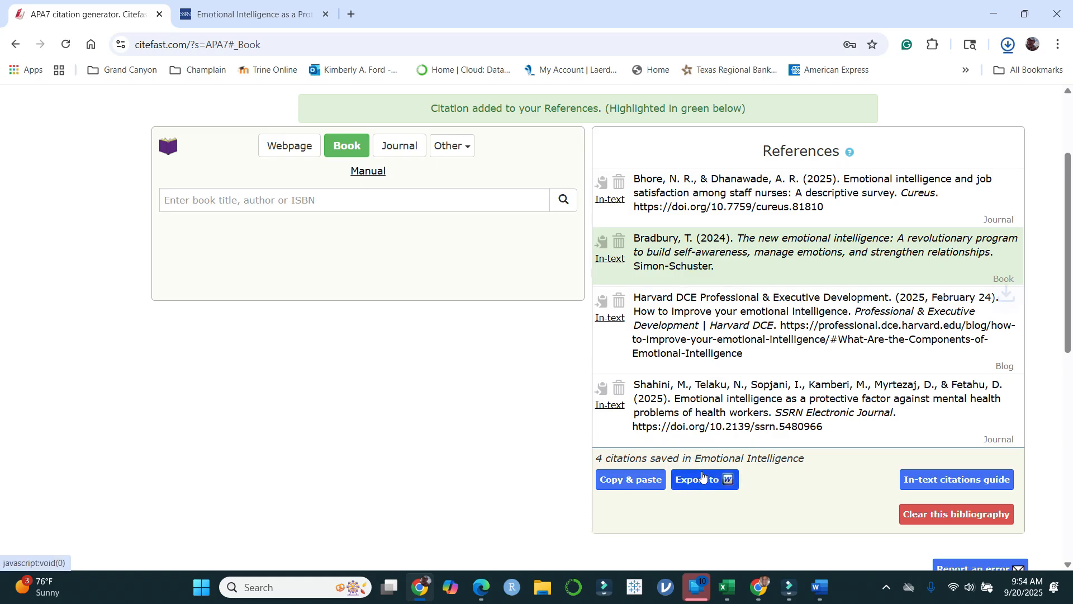
click(1009, 45)
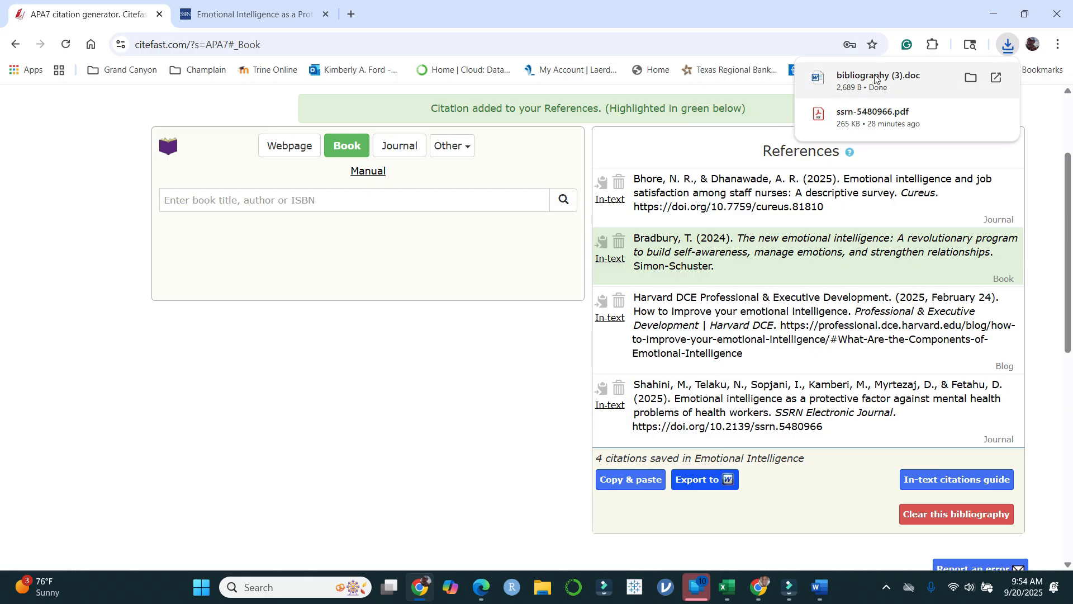
click(894, 75)
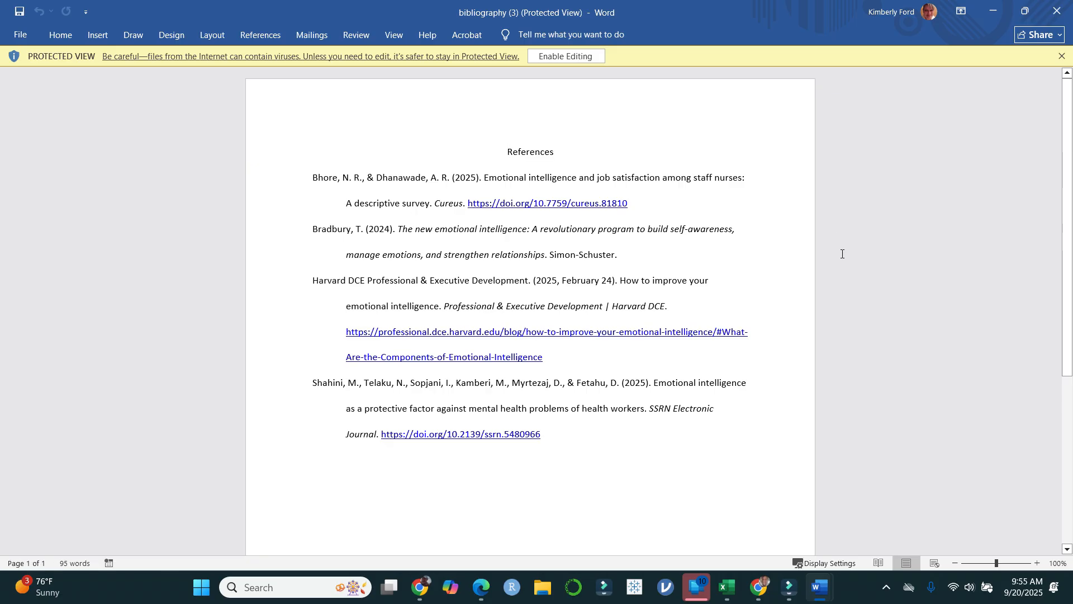
Step: Close the exported bibliography and Document1 in Word without saving, returning to the Citefast references
click(1057, 11)
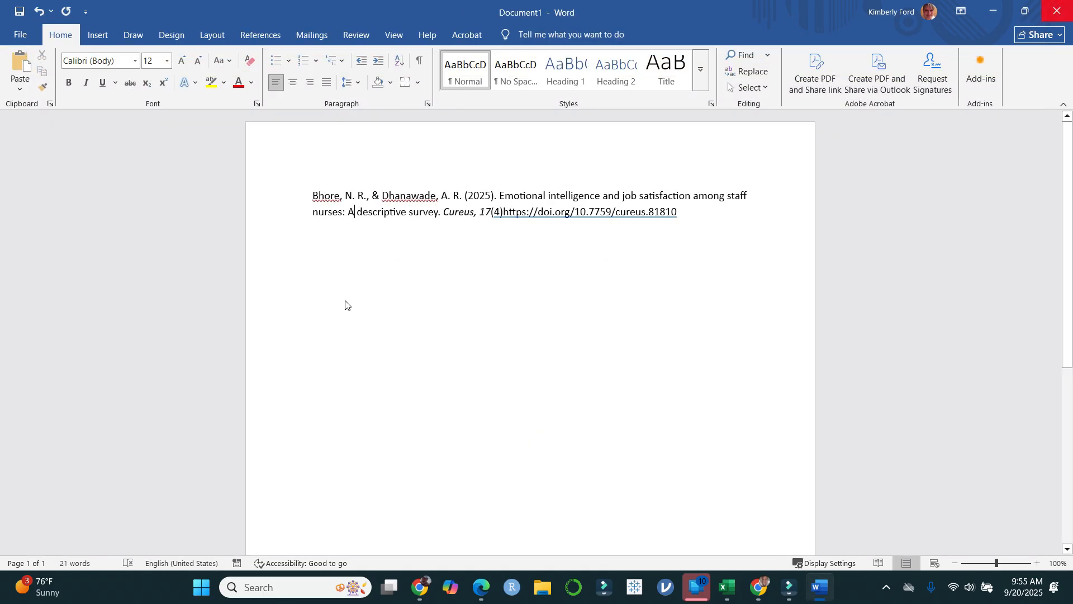
click(1057, 11)
click(585, 368)
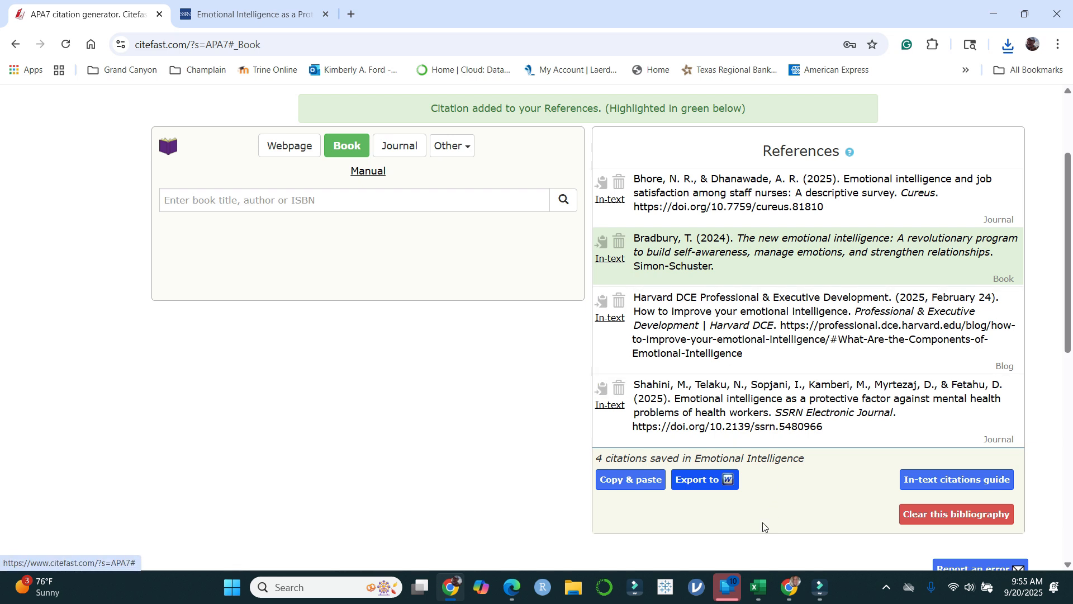
Step: Switch to the ProQuest Emotional Intelligence search results and open the staff nurses job satisfaction article in a new tab
click(789, 588)
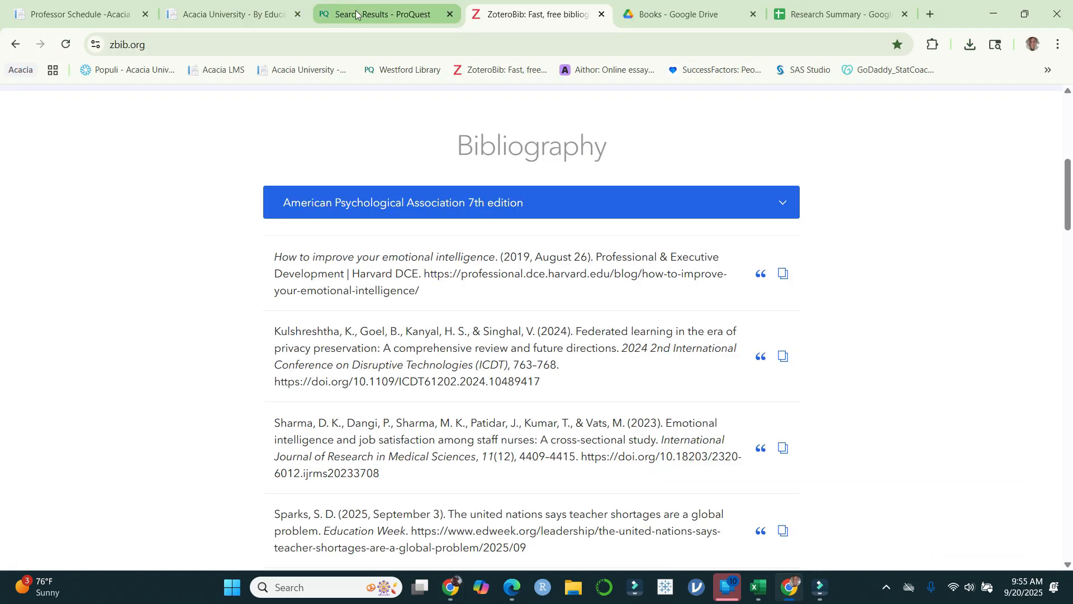
click(360, 16)
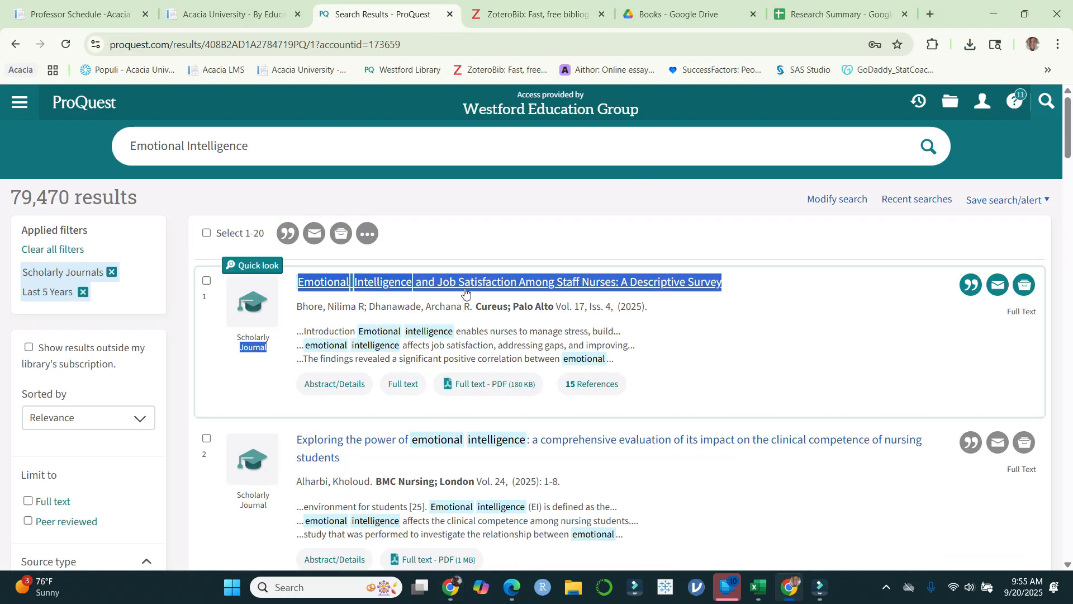
right_click(504, 283)
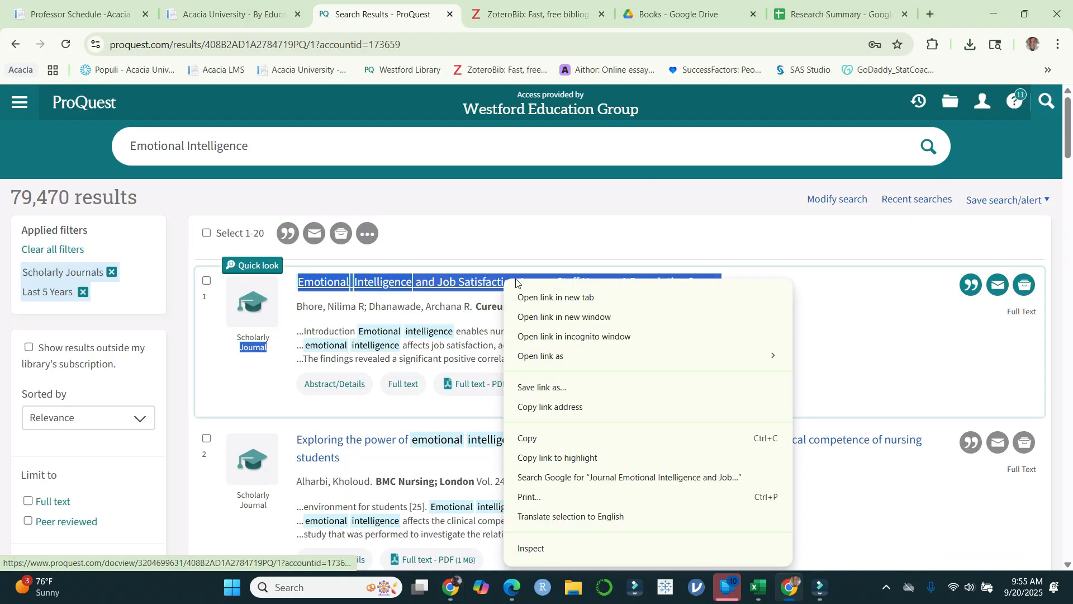
click(584, 297)
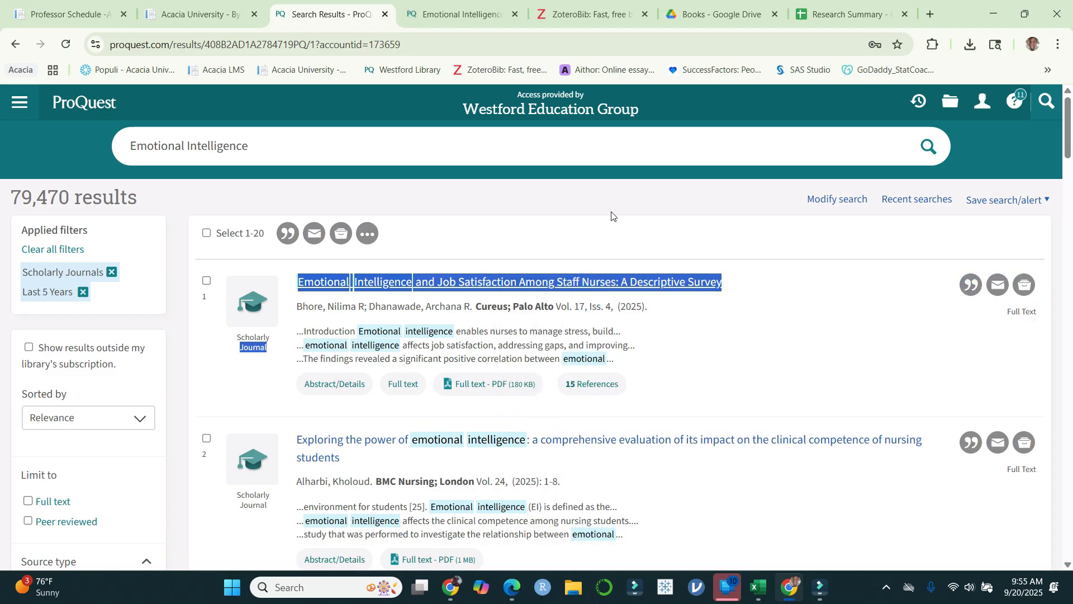
click(464, 17)
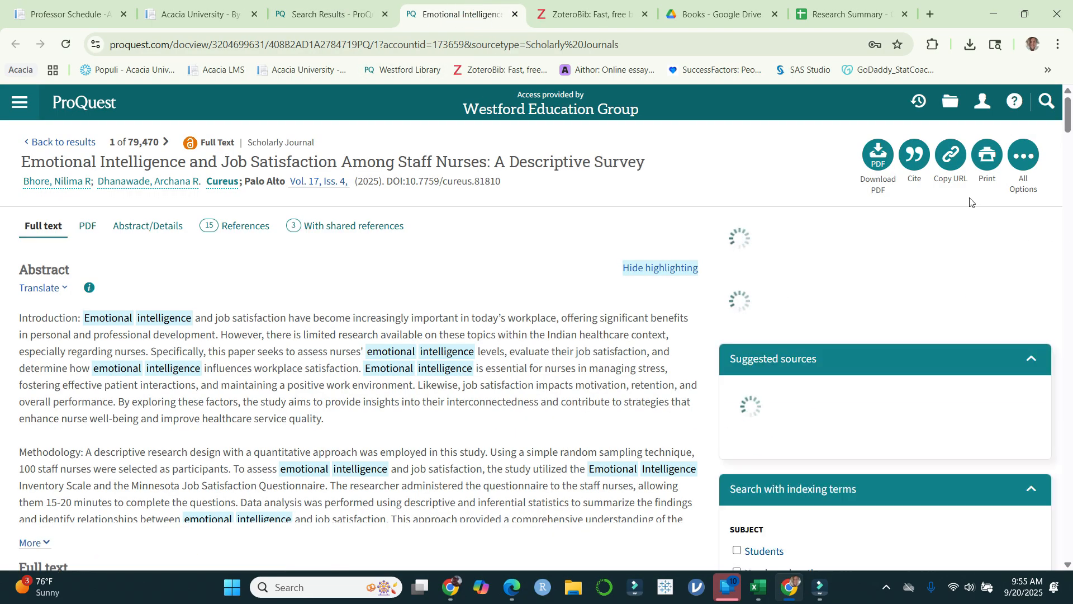
Step: Display the article's APA 7th edition citation, highlighting its title to check capitalization, and open the RIS export options
click(916, 159)
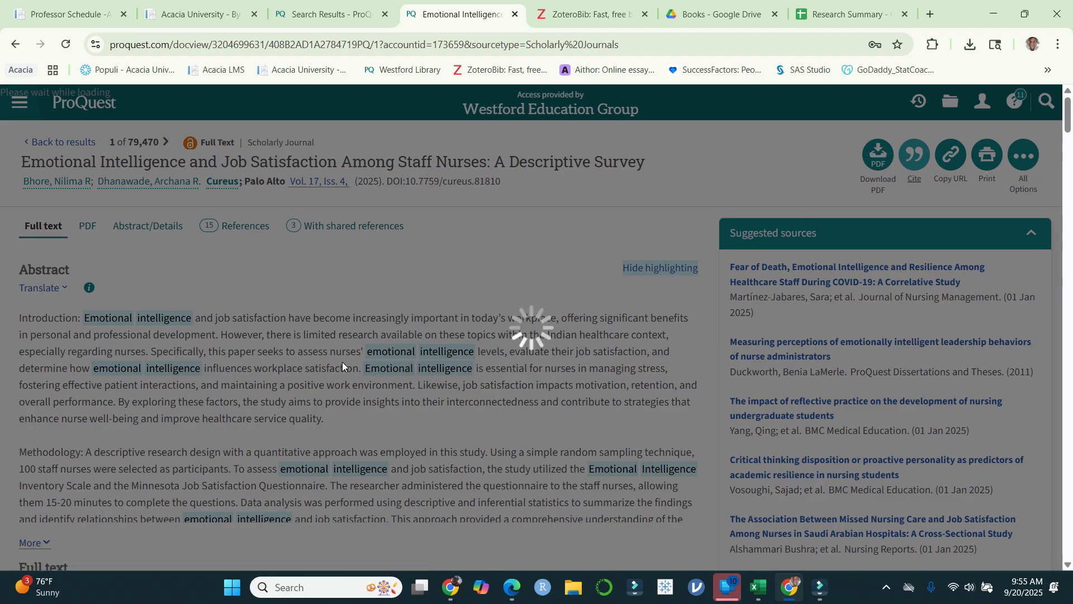
click(646, 215)
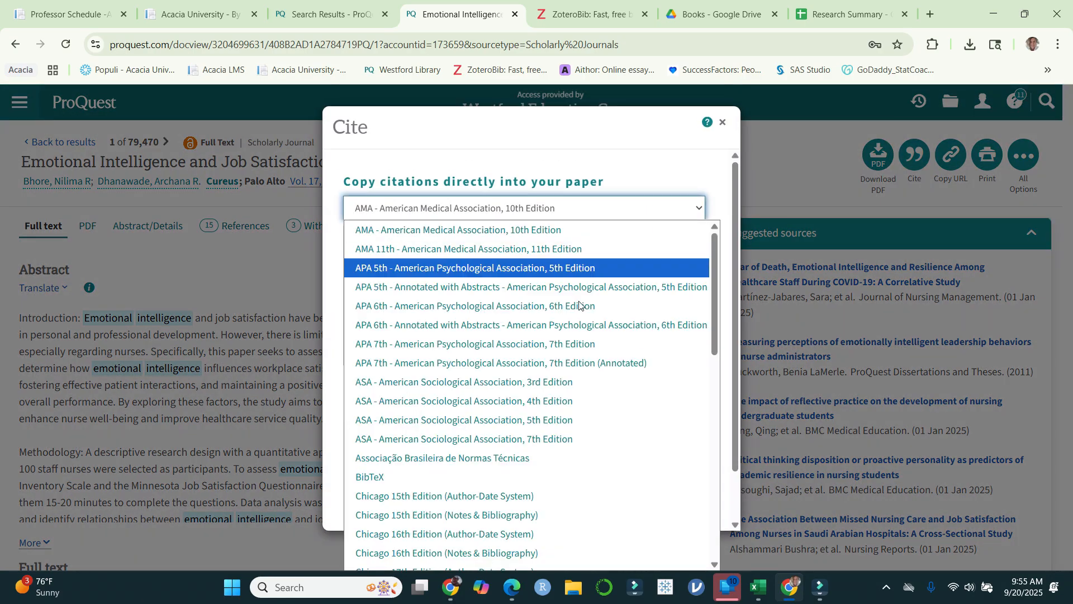
click(579, 347)
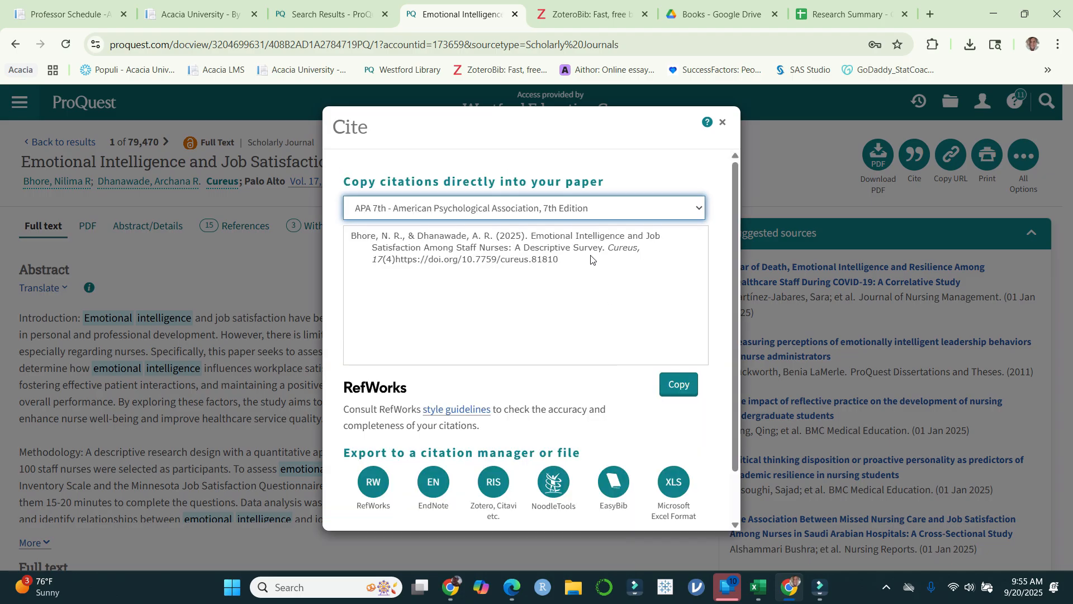
drag(533, 236, 607, 257)
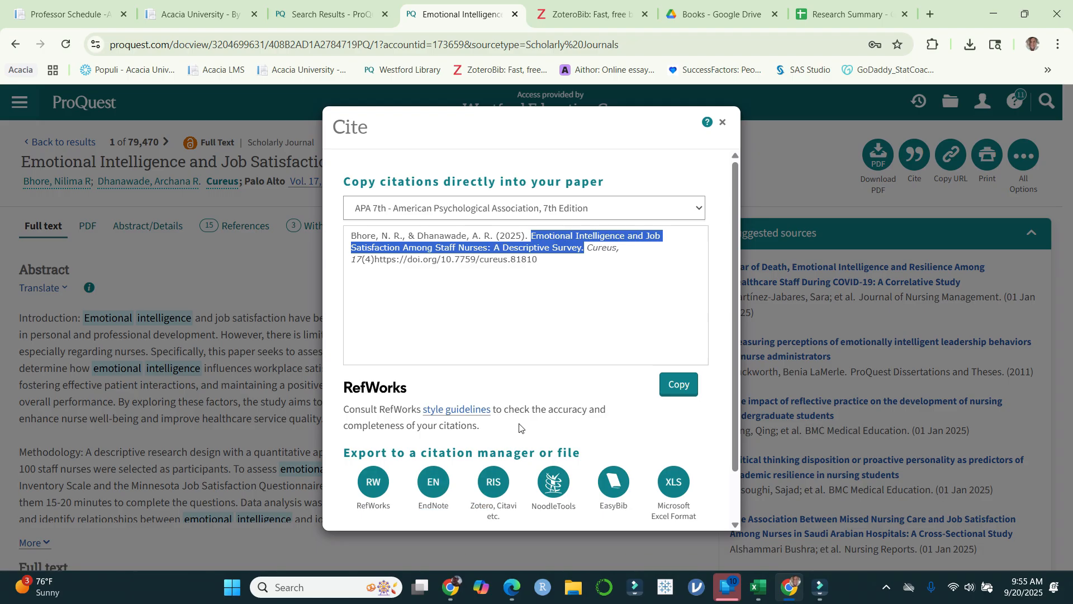
click(493, 482)
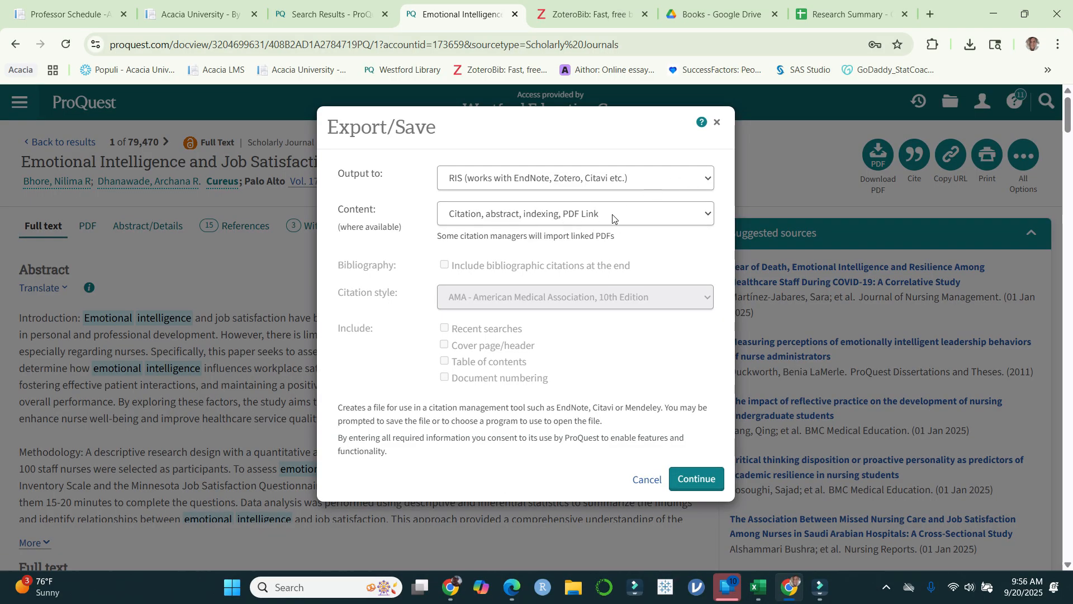
Step: Switch to the Research Summary workbook in Excel and look over the lower article rows and the Drive link column
click(757, 586)
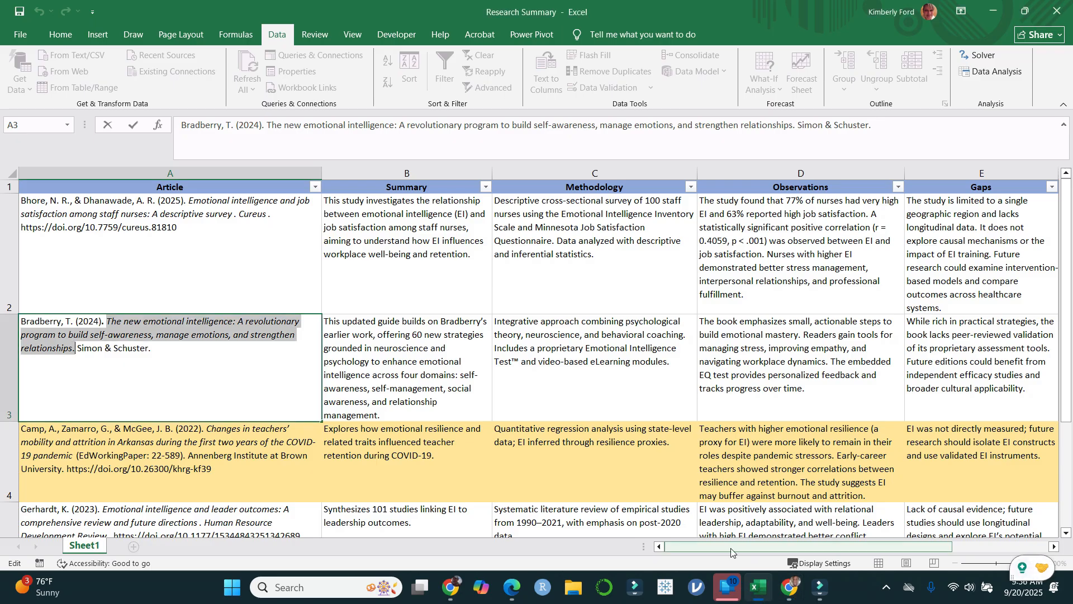
click(726, 409)
scroll(766, 506, down, 2)
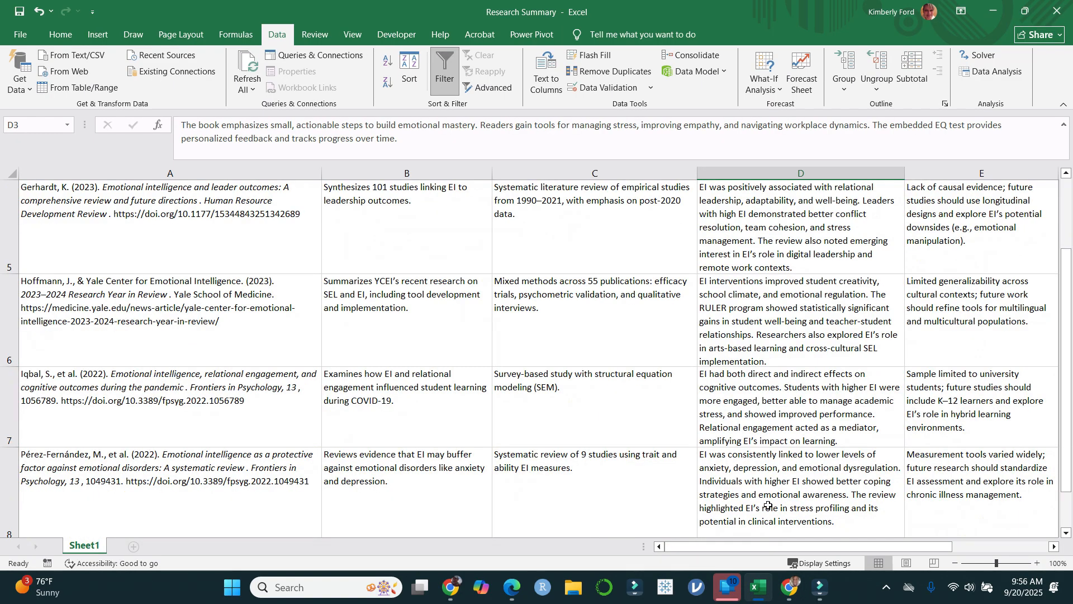
drag(737, 547, 807, 547)
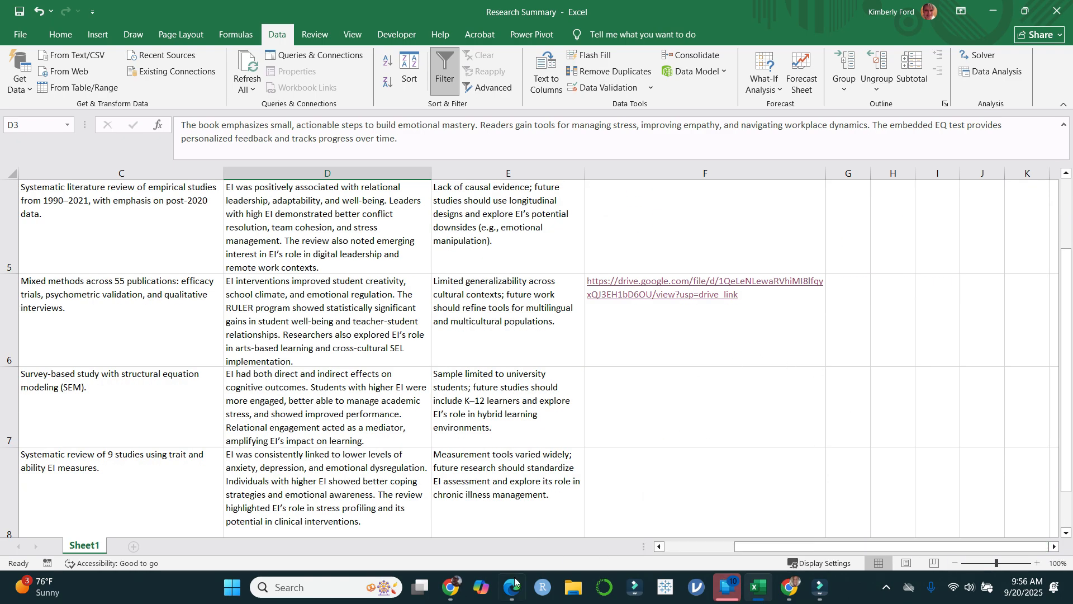
mouse_move(515, 583)
Step: Return to ProQuest, close the export options and display the staff nurses article's citation in APA 7th edition again
click(790, 587)
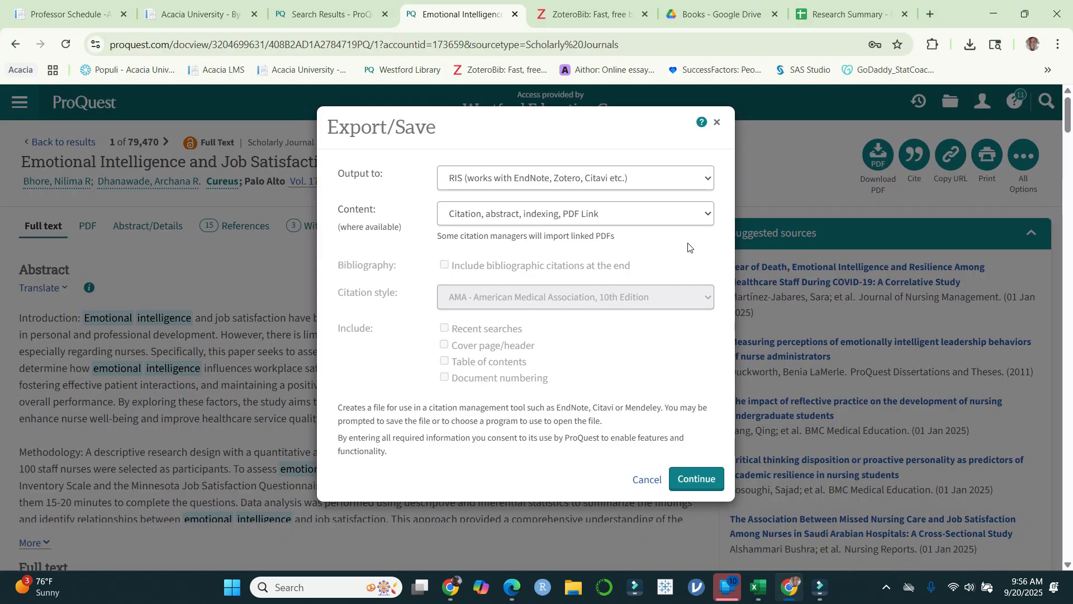
click(716, 123)
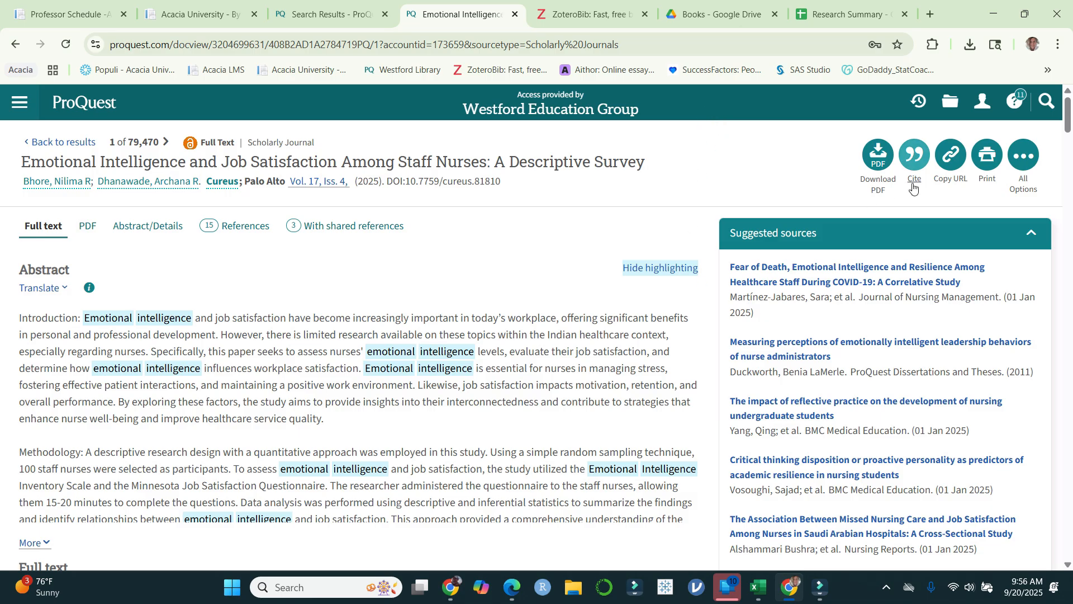
click(914, 159)
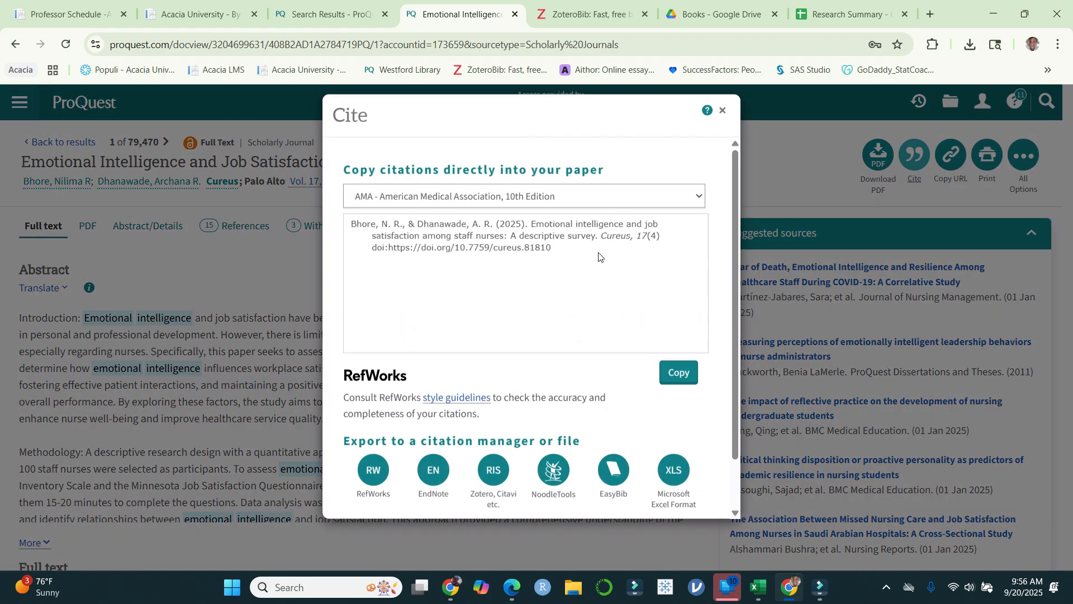
click(610, 214)
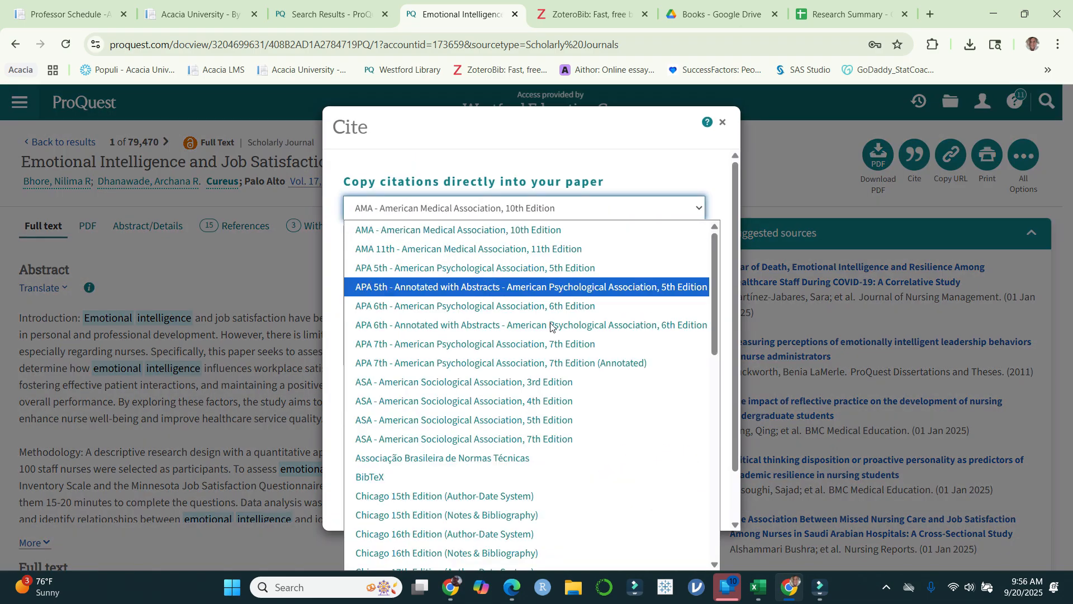
click(575, 345)
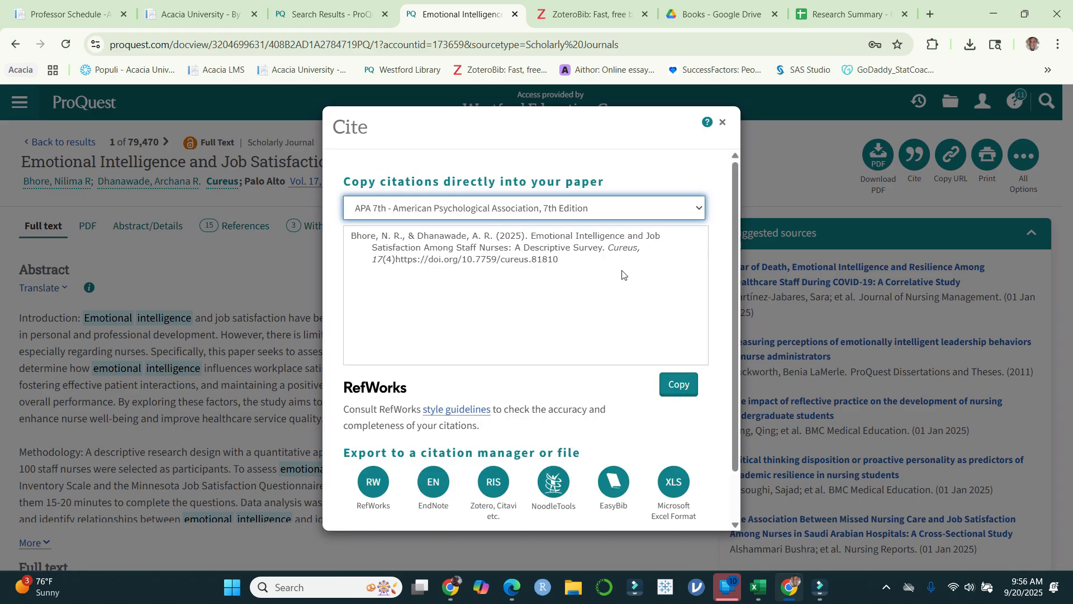
Step: Try to change the citation style in the RIS export options, and cancel the export
click(493, 484)
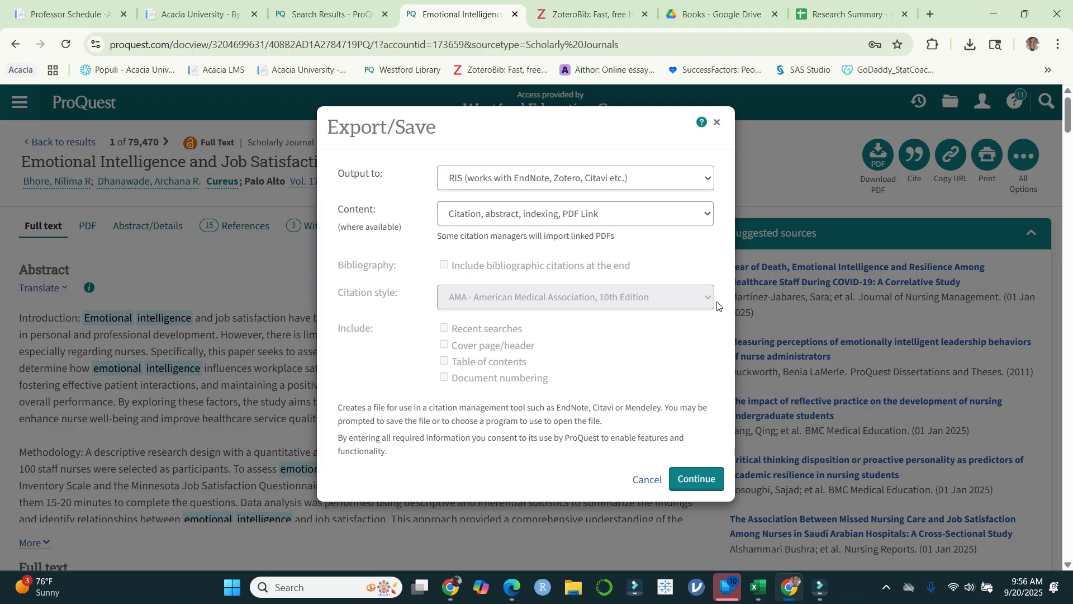
click(671, 297)
click(487, 304)
click(532, 298)
click(585, 299)
click(523, 299)
click(647, 479)
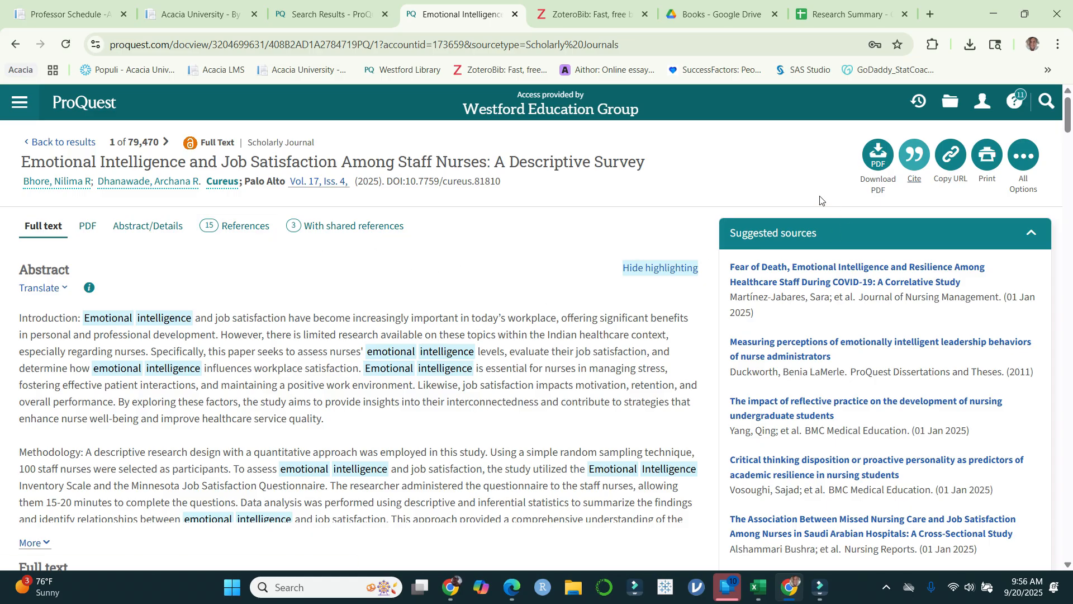
Step: Review the ProQuest search results and the suggested sources beside the staff nurses article
click(327, 23)
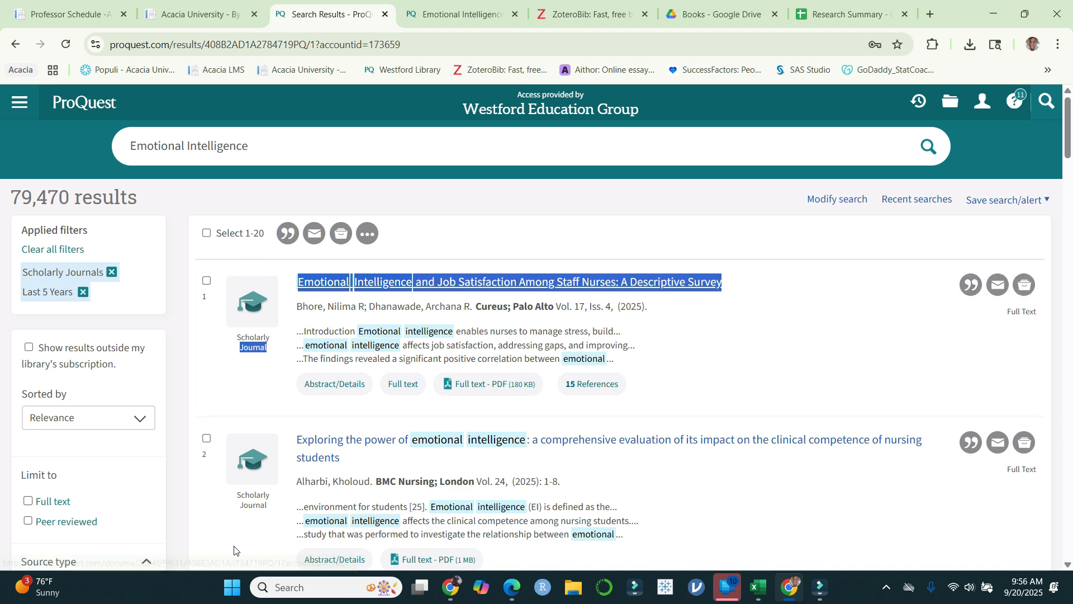
scroll(124, 367, down, 4)
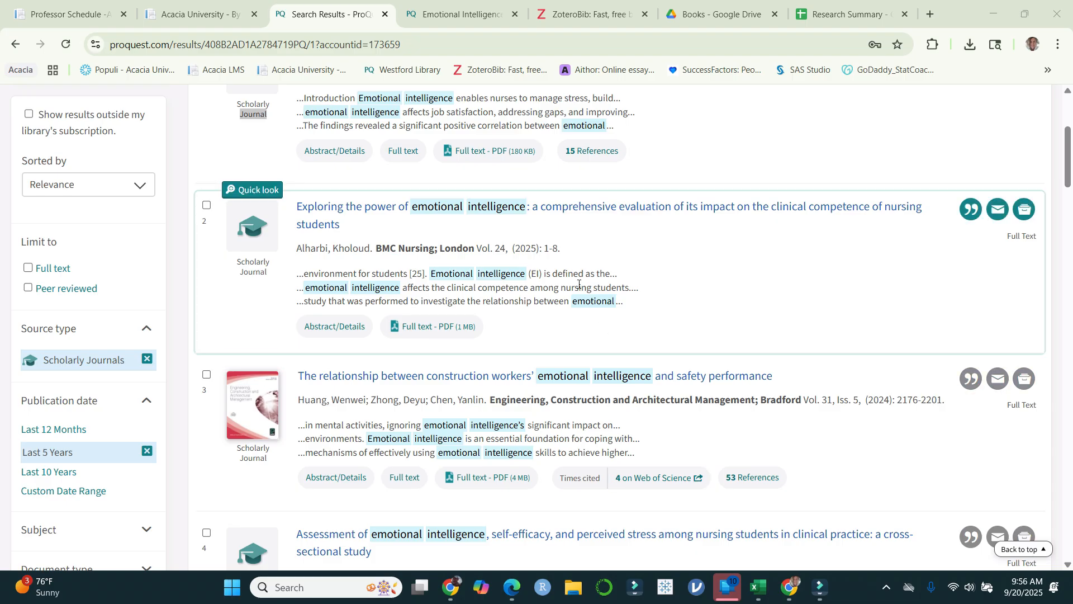
scroll(579, 284, up, 4)
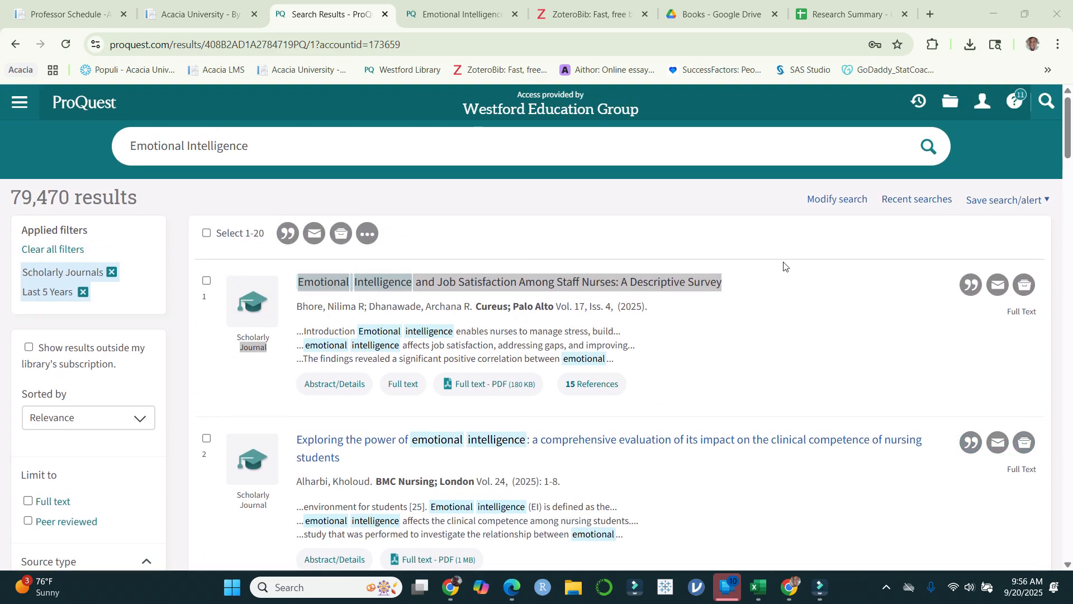
click(475, 13)
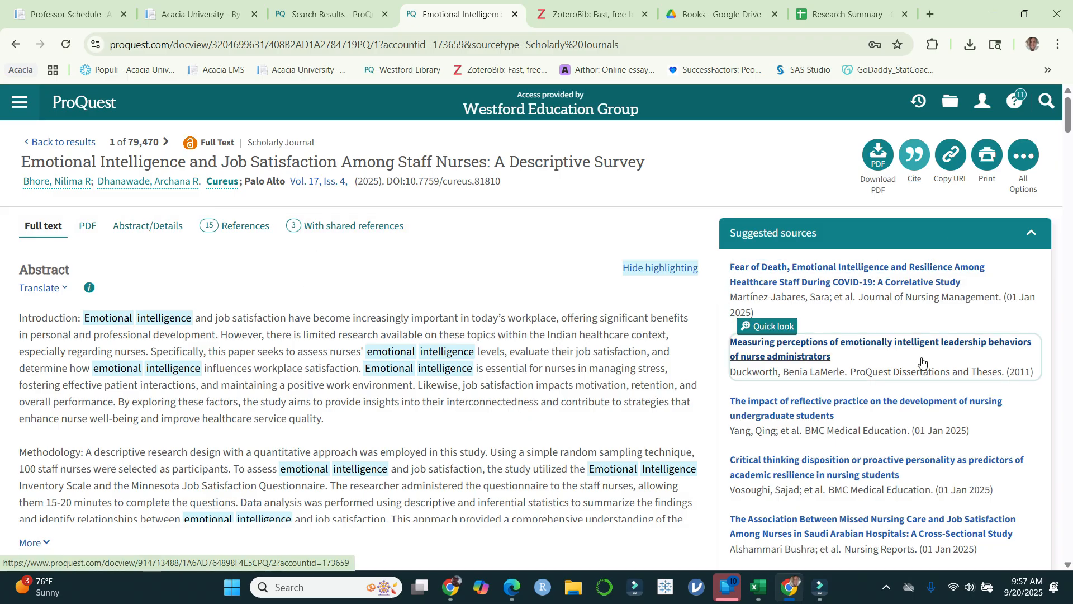
scroll(914, 457, down, 2)
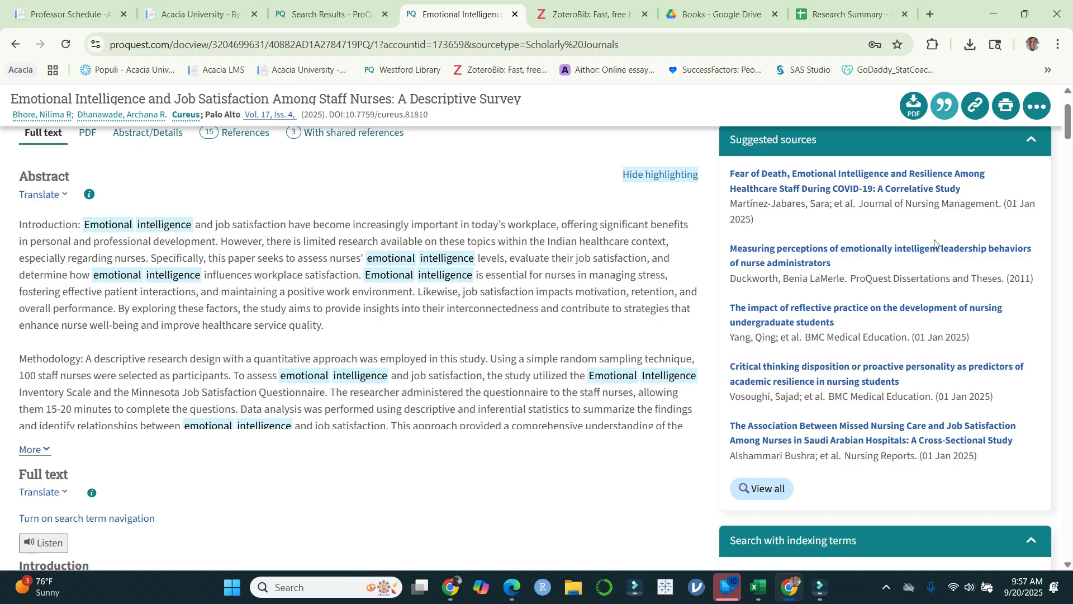
scroll(482, 433, up, 2)
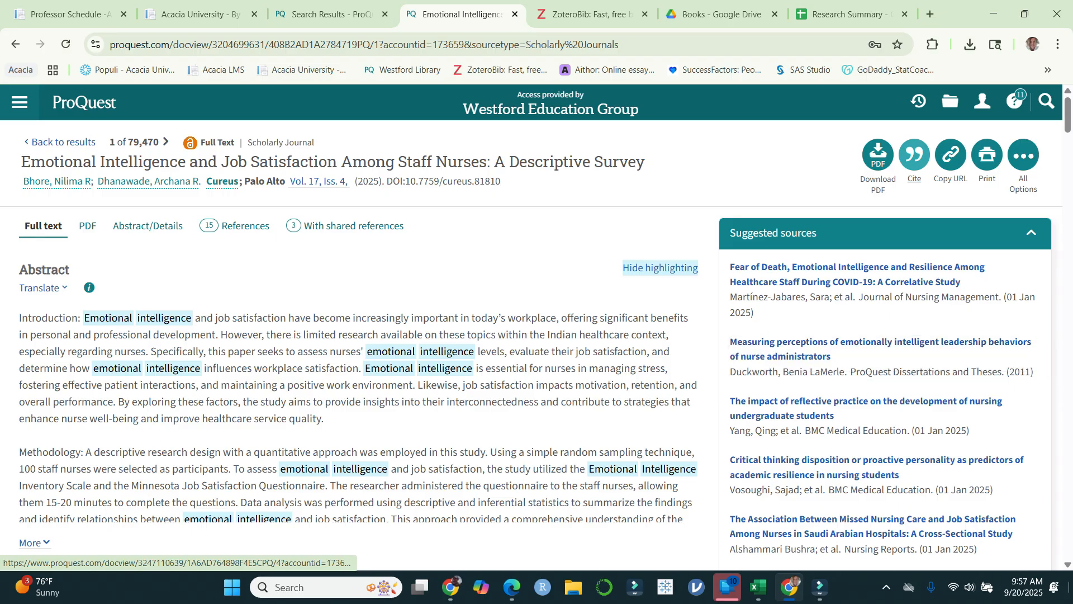
Step: Switch to the Research Summary workbook in Excel and select the first empty Article cell, A9, below the entries
click(761, 588)
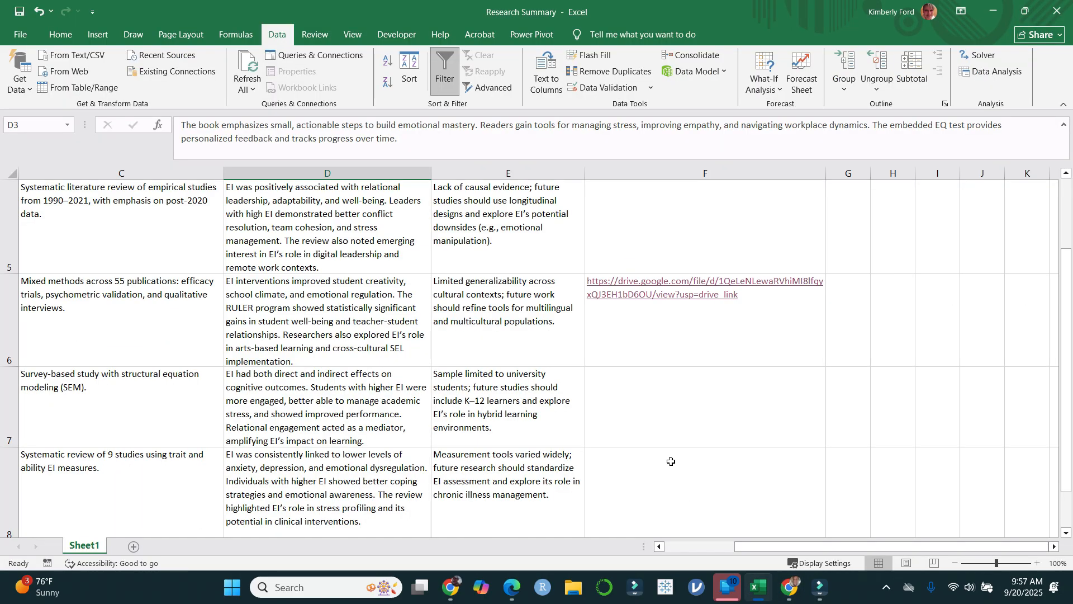
click(699, 425)
drag(819, 548, 749, 548)
scroll(270, 353, up, 2)
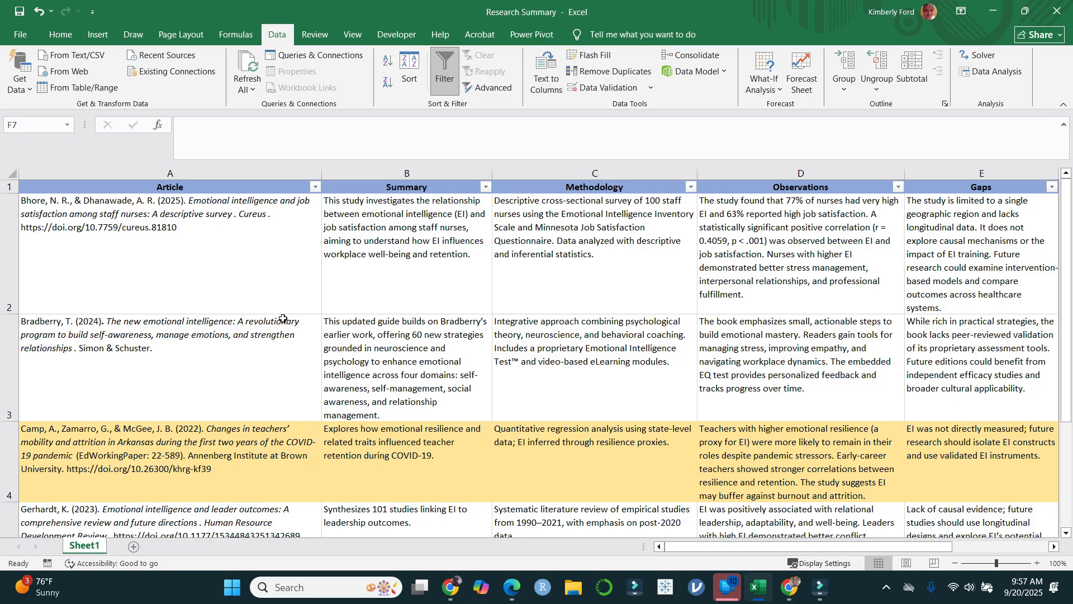
scroll(267, 456, down, 2)
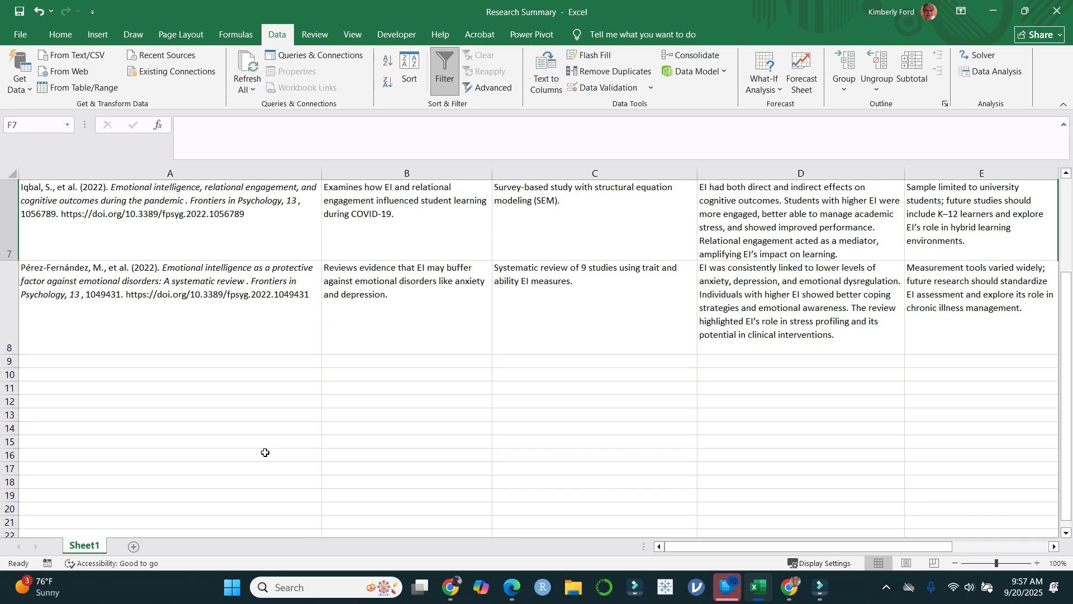
click(232, 361)
scroll(305, 372, up, 2)
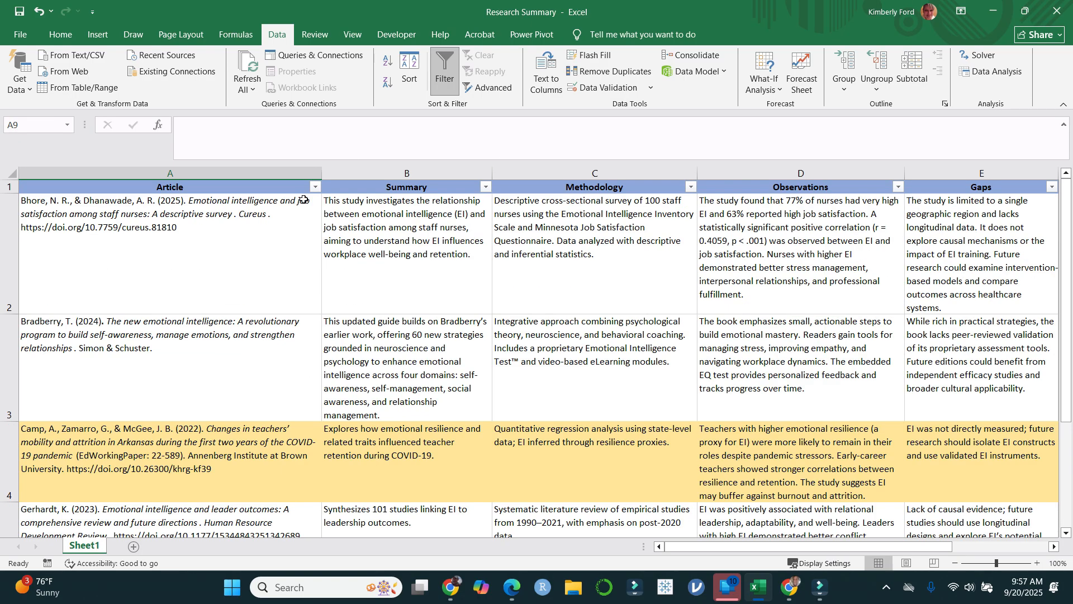
Step: Sort the Article column from Z to A and back from A to Z
click(316, 188)
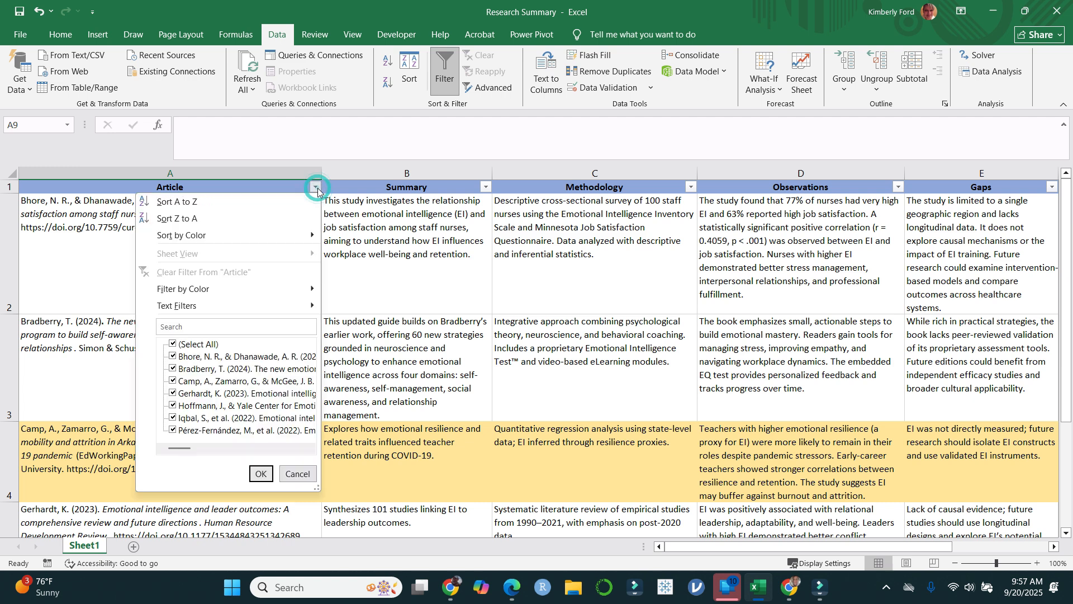
click(274, 216)
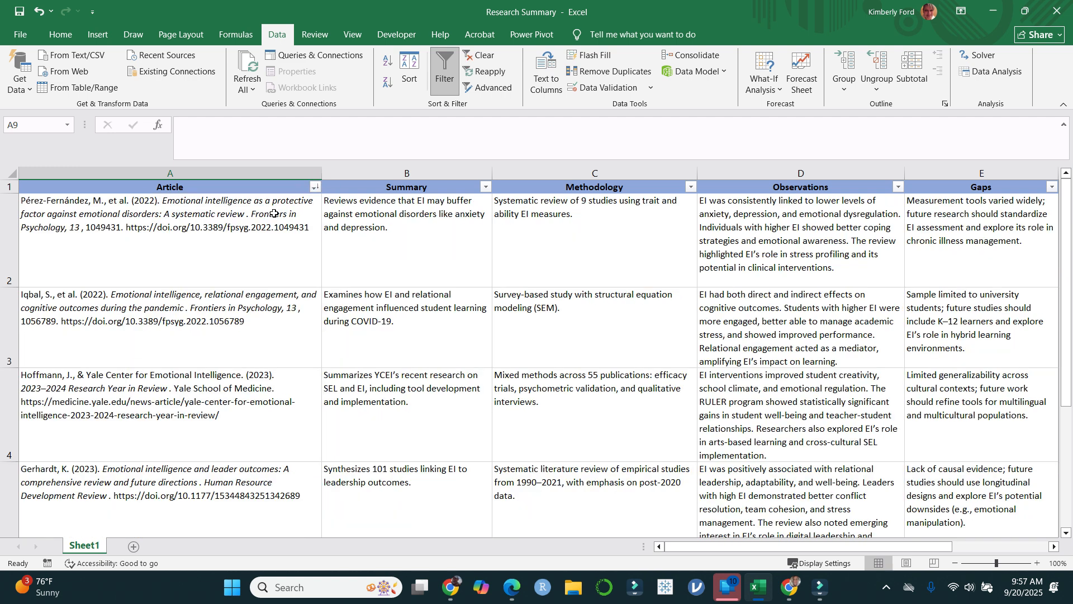
click(315, 187)
click(297, 198)
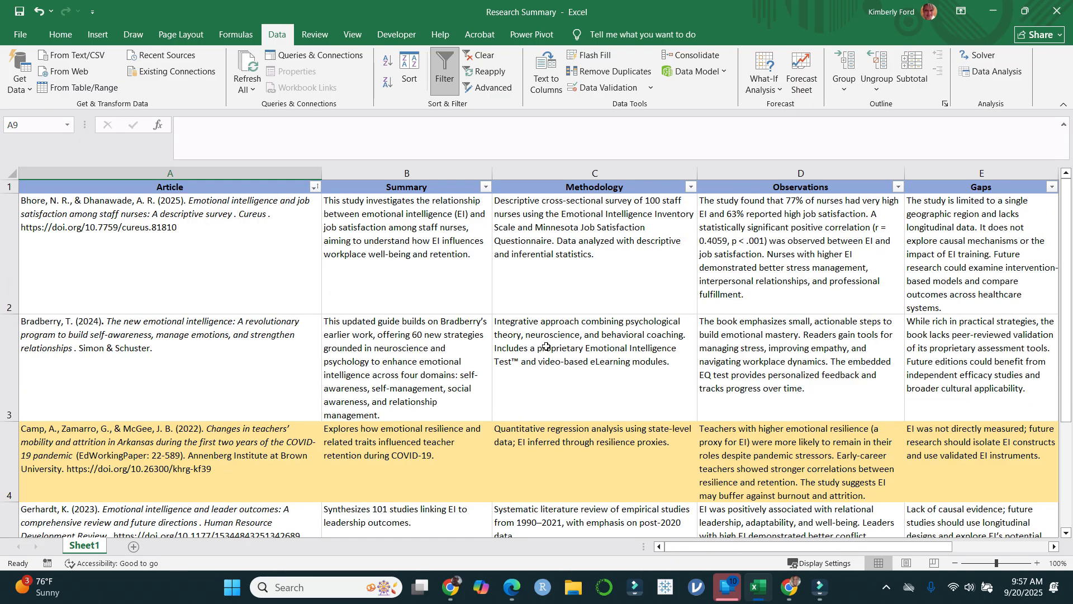
Step: Look through the re-sorted articles to the end of the list and reselect cell A9 beneath them
scroll(211, 382, down, 4)
scroll(208, 370, up, 3)
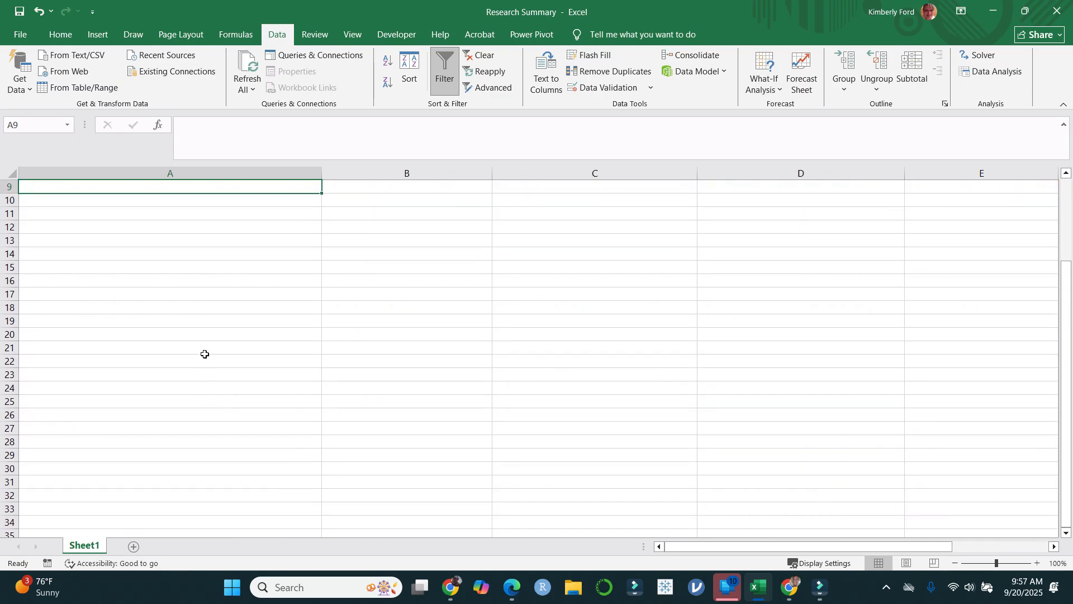
click(236, 363)
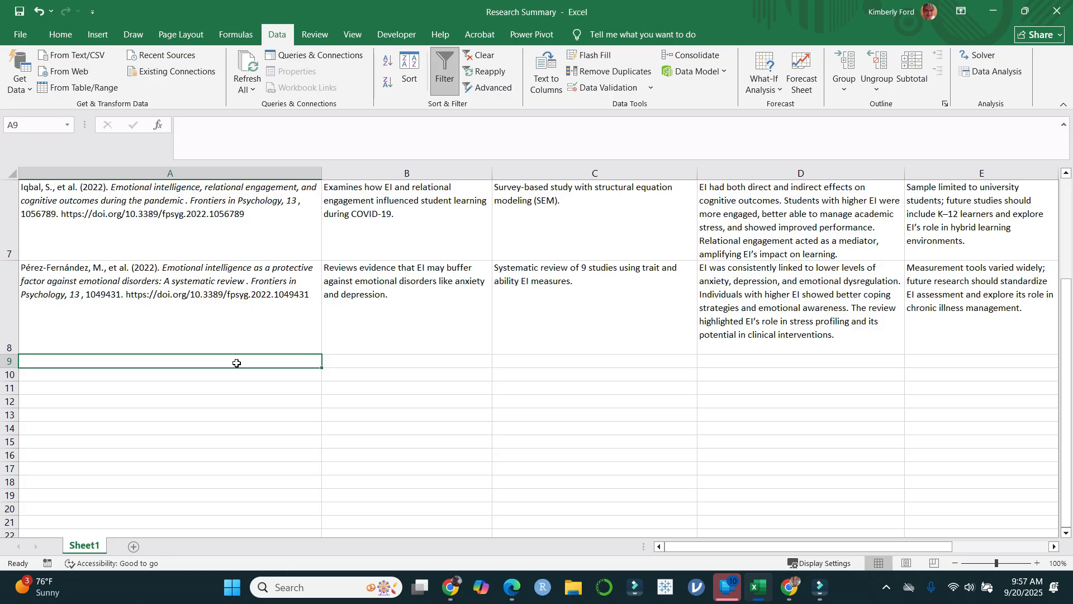
Step: Switch to Citefast in Chrome and look through the list of saved bibliographies to its end, then close the list
click(450, 587)
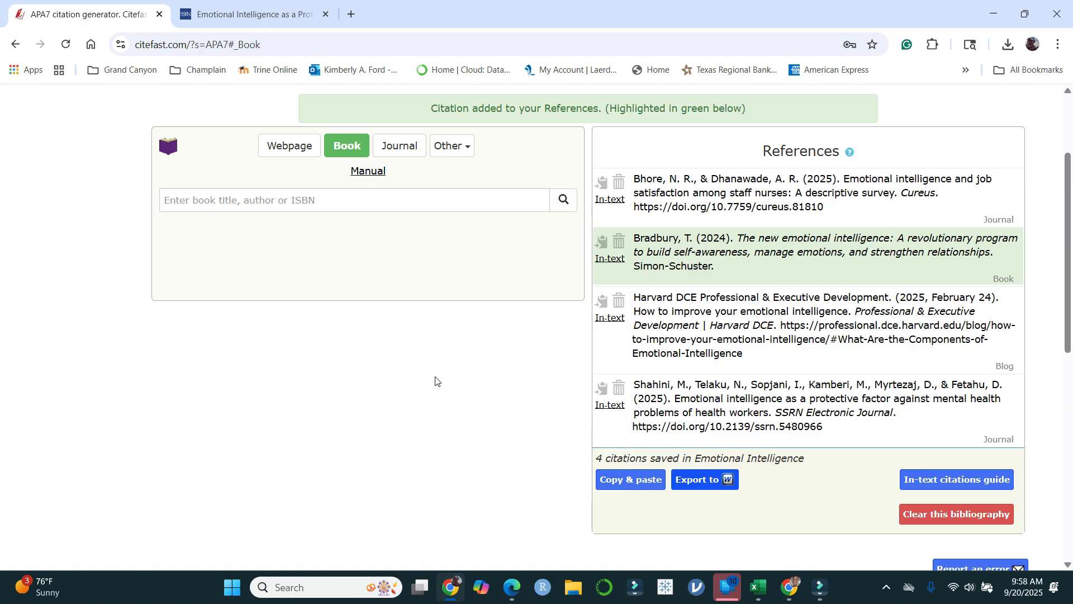
scroll(581, 311, up, 3)
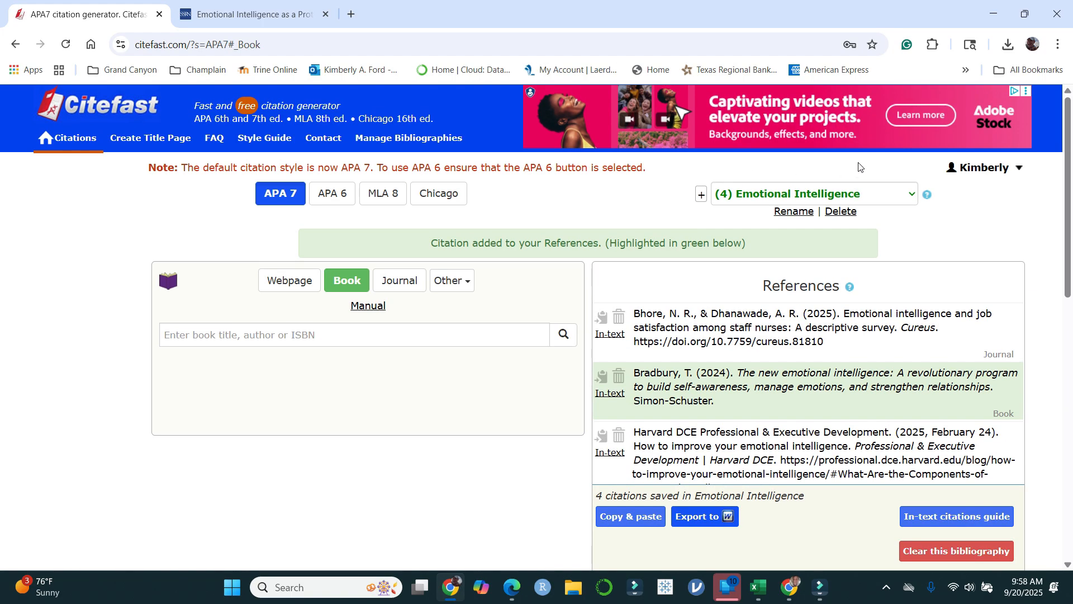
click(908, 195)
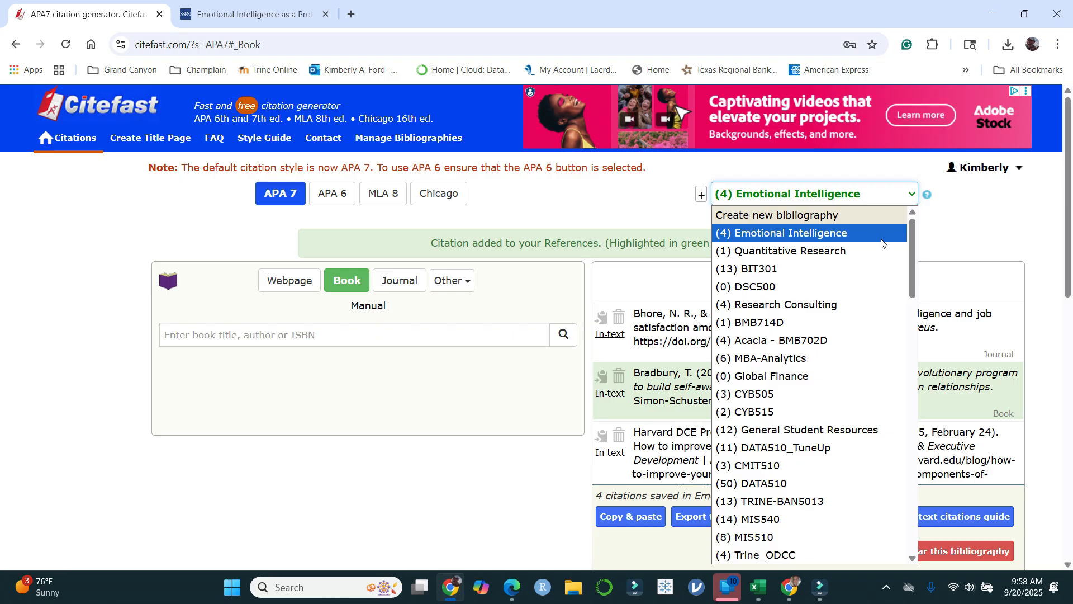
scroll(871, 250, down, 3)
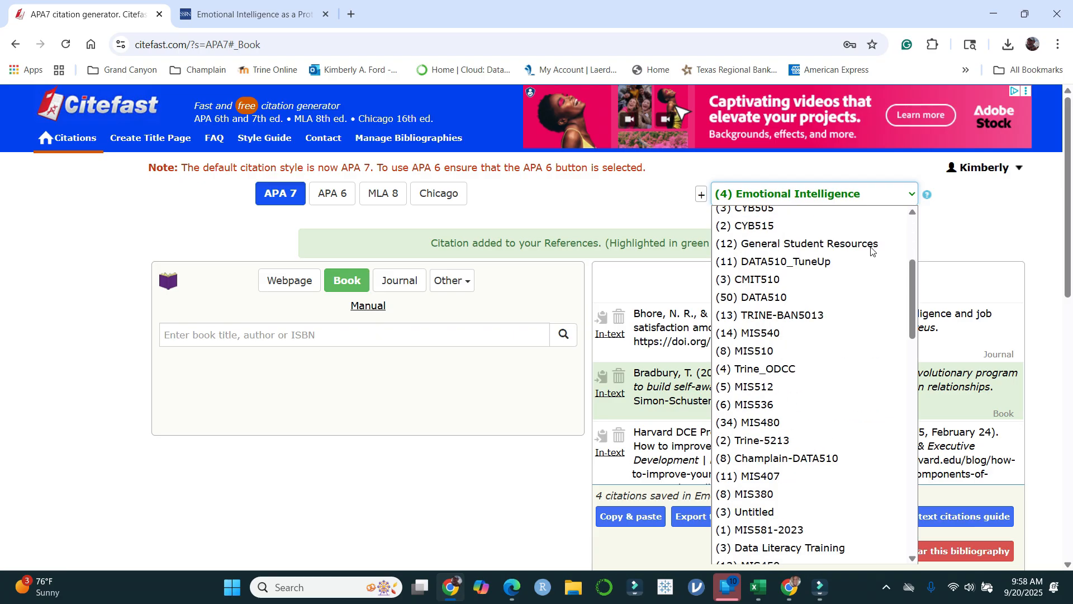
scroll(858, 290, down, 10)
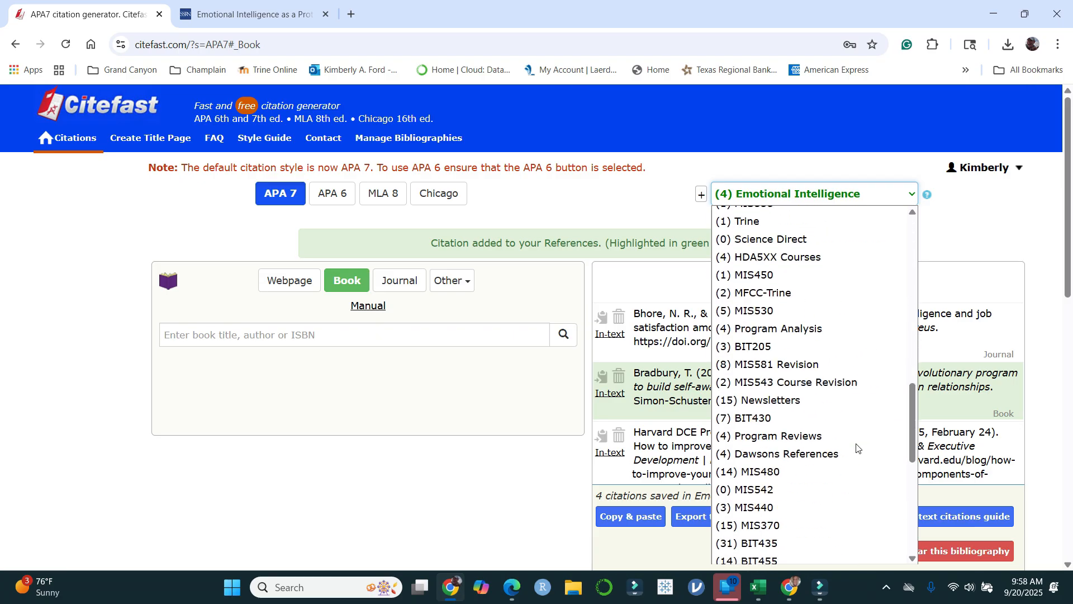
scroll(861, 436, down, 10)
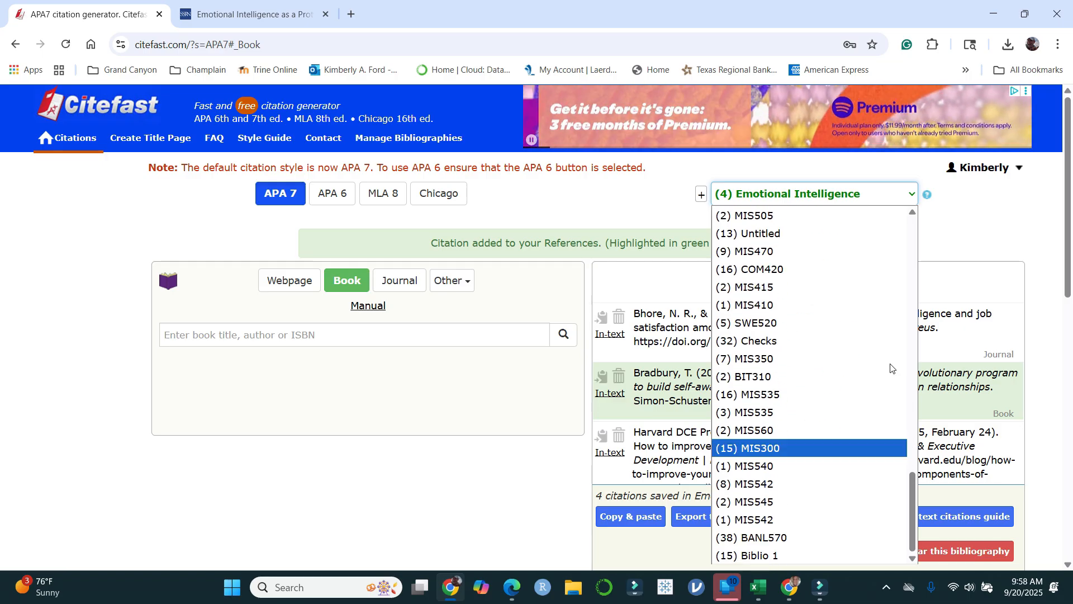
click(983, 199)
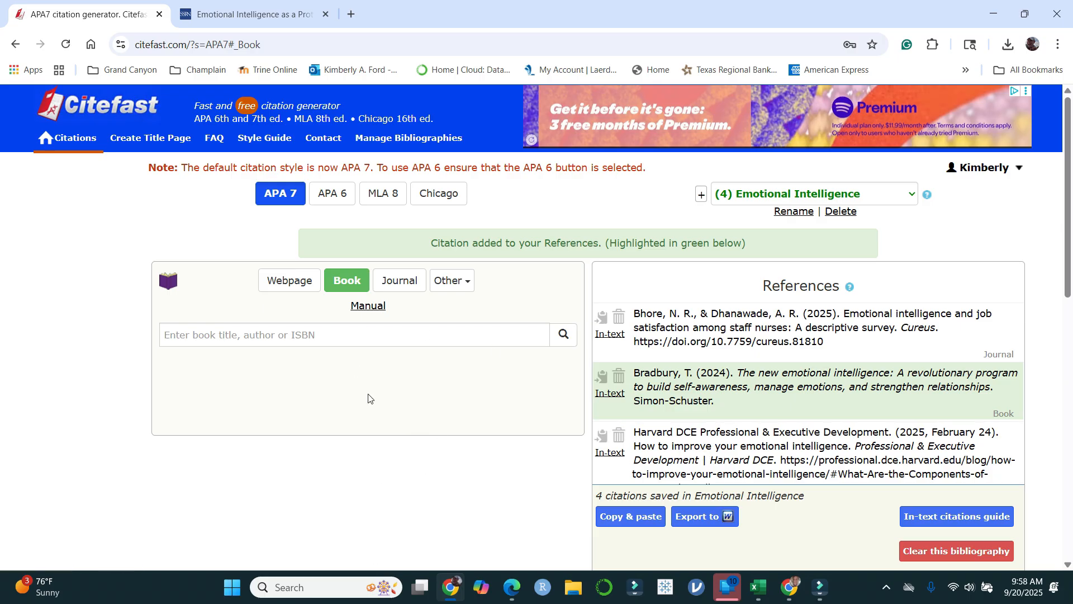
Step: Return to the Research Summary workbook in Excel and select the highlighted 2022 teachers' mobility and attrition entry, from Article through Gaps (A4:E4)
click(758, 586)
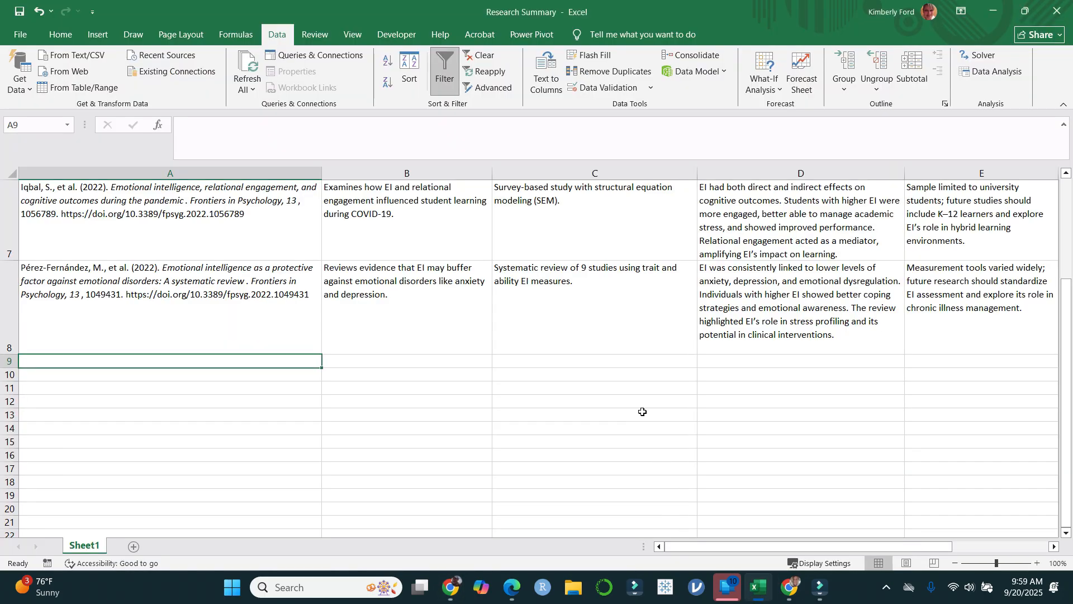
scroll(643, 411, up, 3)
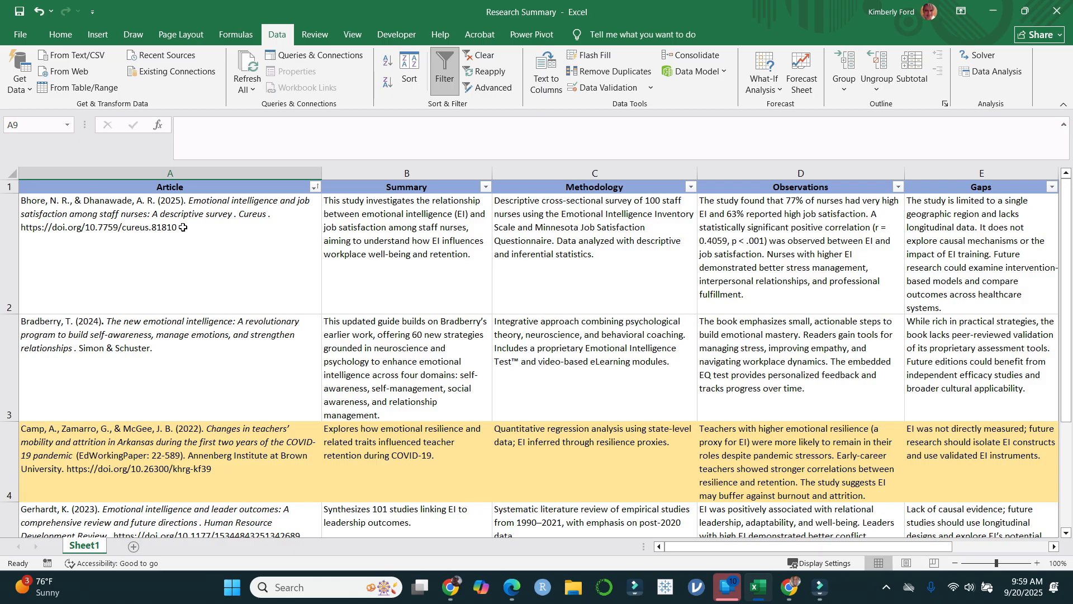
scroll(852, 419, down, 2)
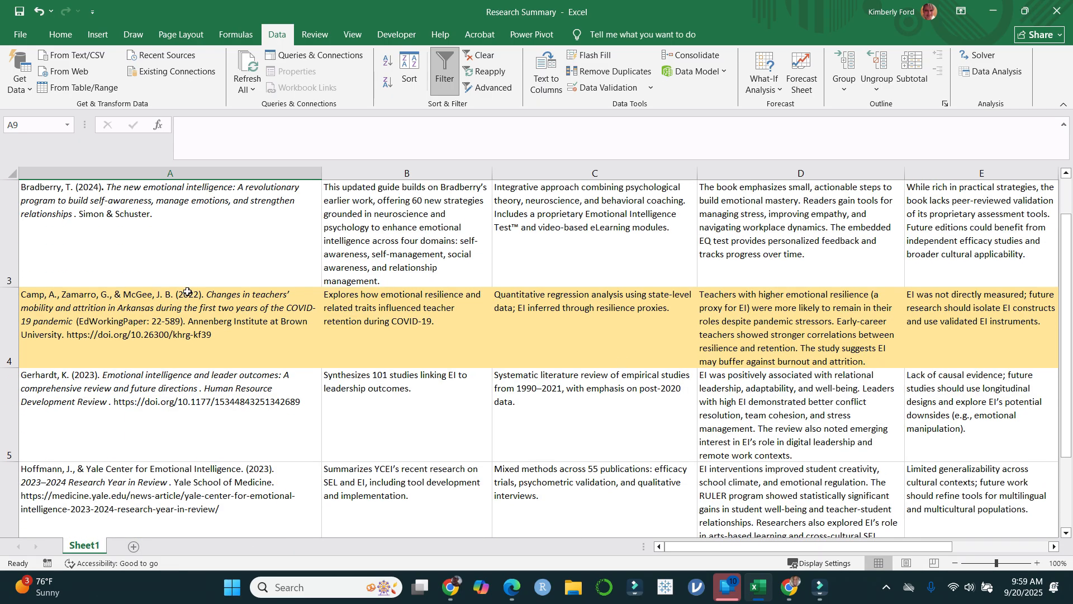
click(186, 309)
drag(228, 308, 952, 321)
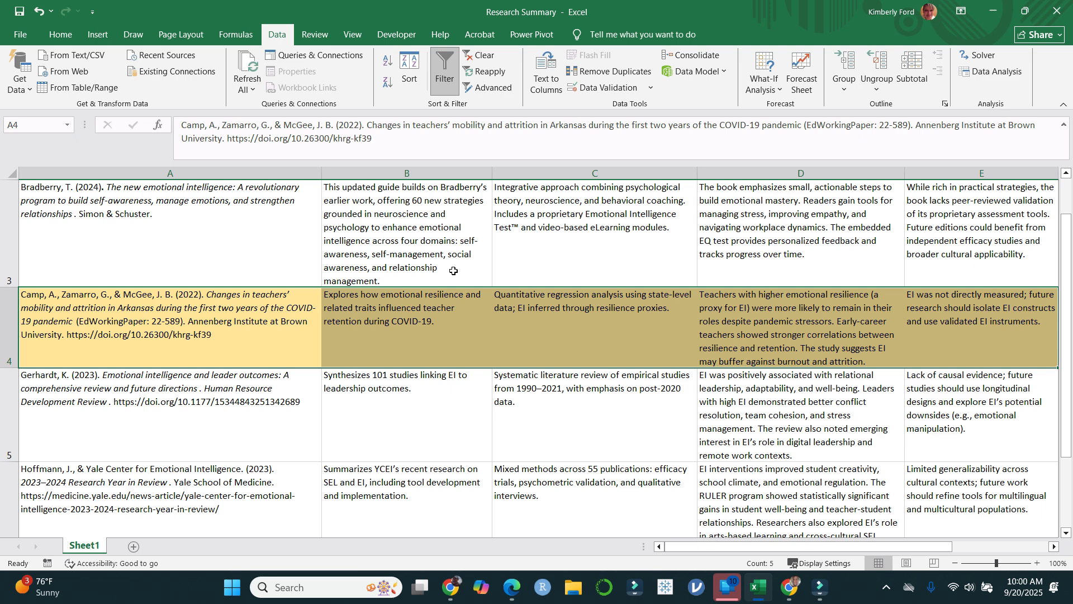
scroll(560, 331, up, 2)
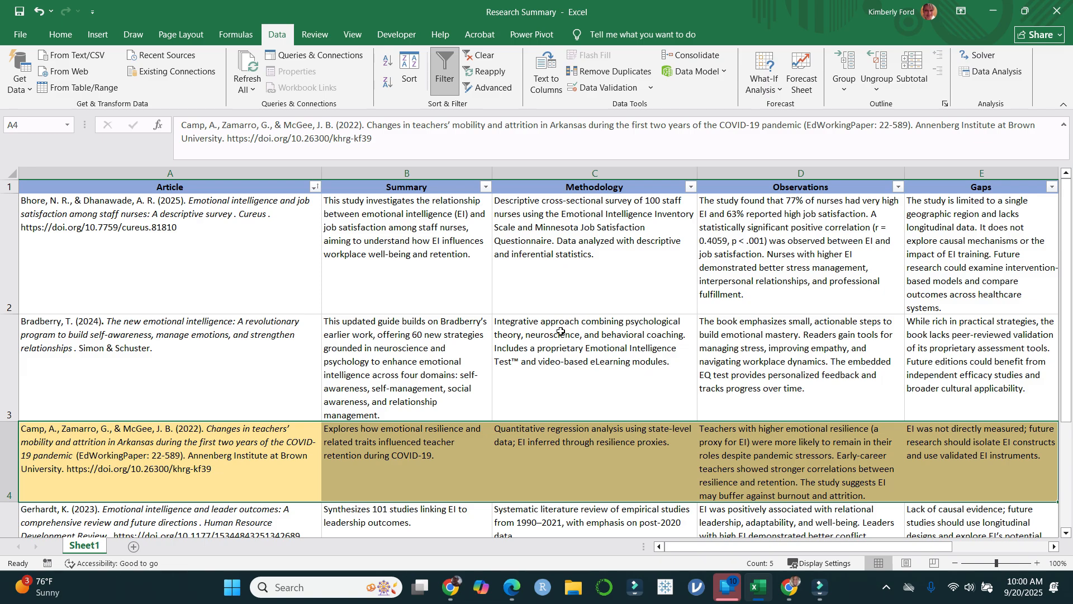